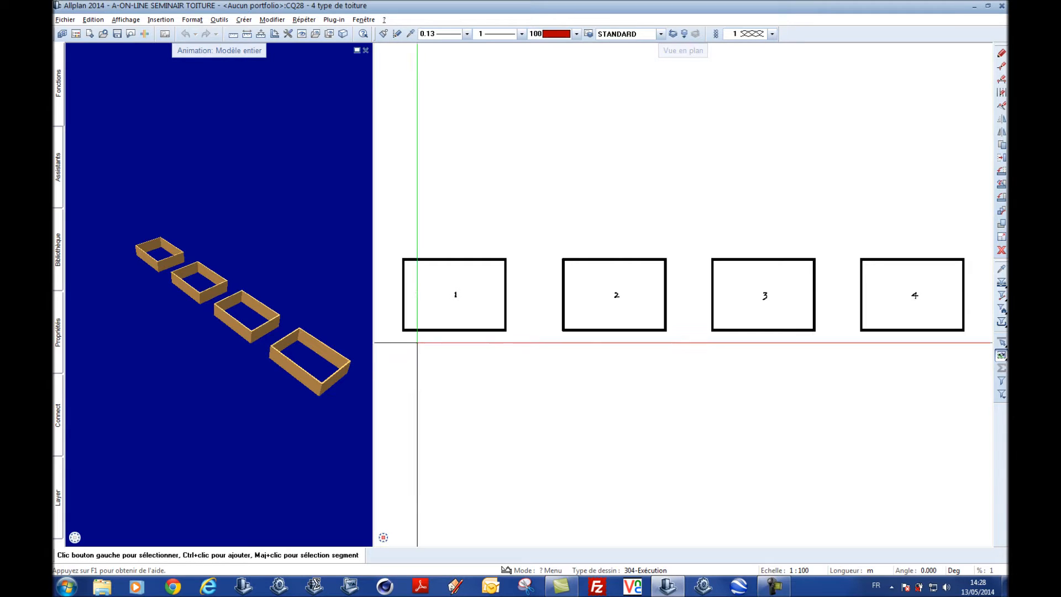
Examine the height settings of building 1's lower wall, including its upper and lower edge references, without changing them
{"action": "scroll", "coordinate": [461, 350], "scroll_direction": "up", "scroll_amount": 5}
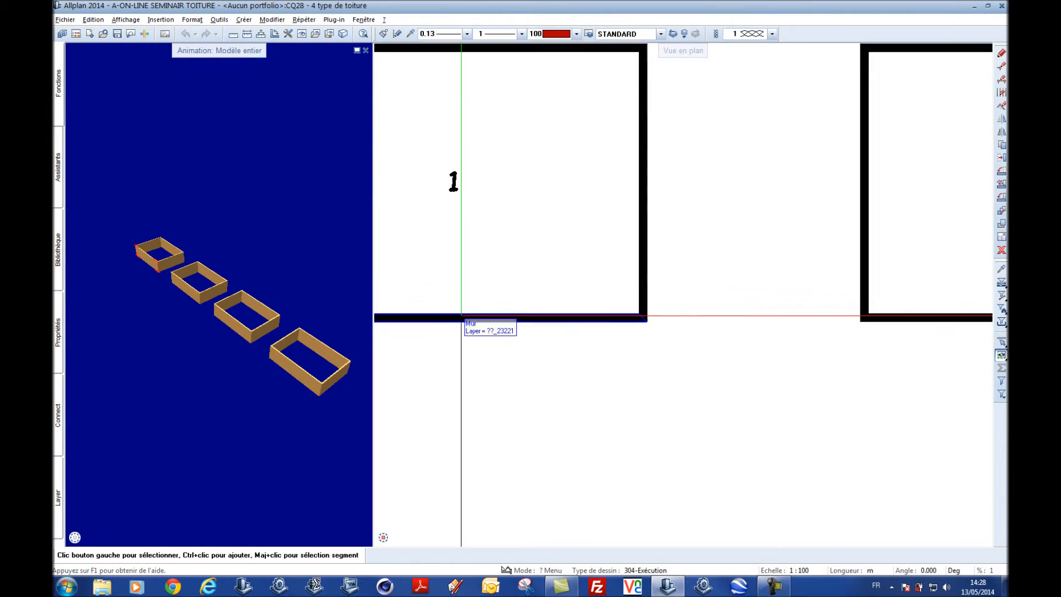
{"action": "scroll", "coordinate": [462, 318], "scroll_direction": "up", "scroll_amount": 2}
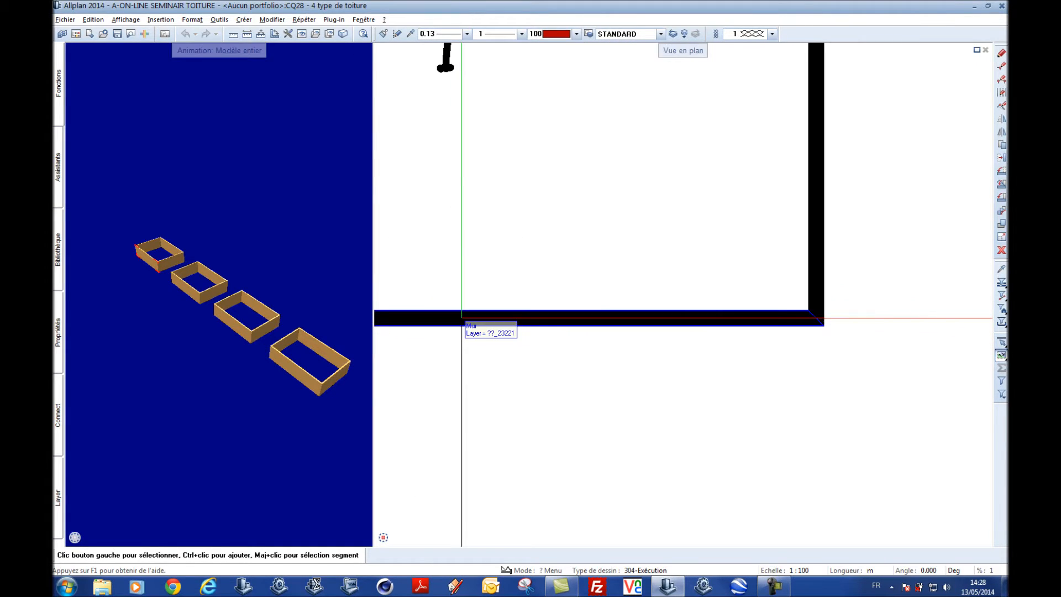
{"action": "right_click", "coordinate": [461, 317]}
{"action": "left_click", "coordinate": [492, 590]}
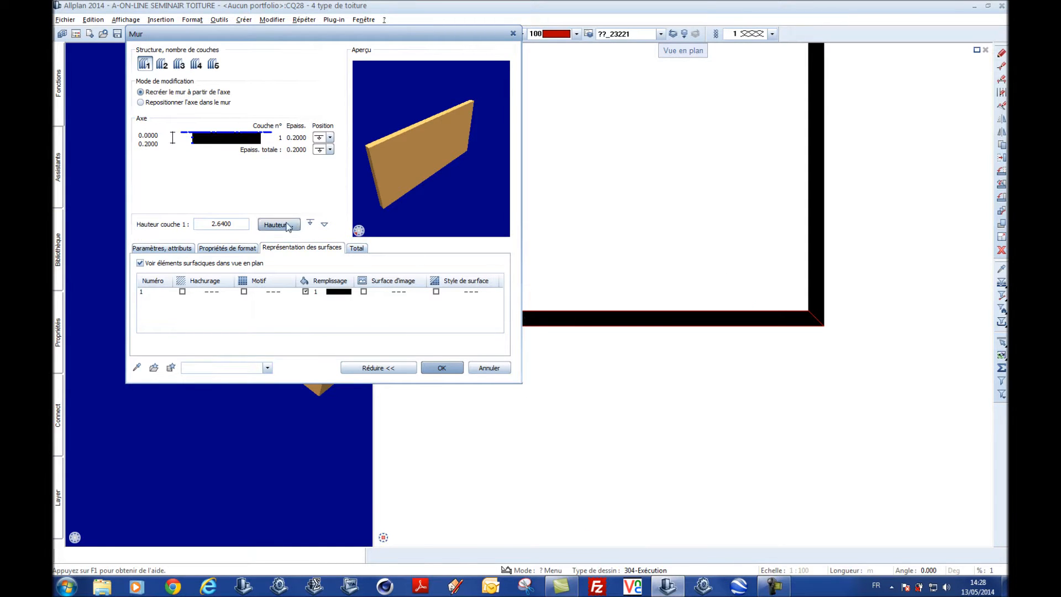
{"action": "left_click", "coordinate": [279, 224]}
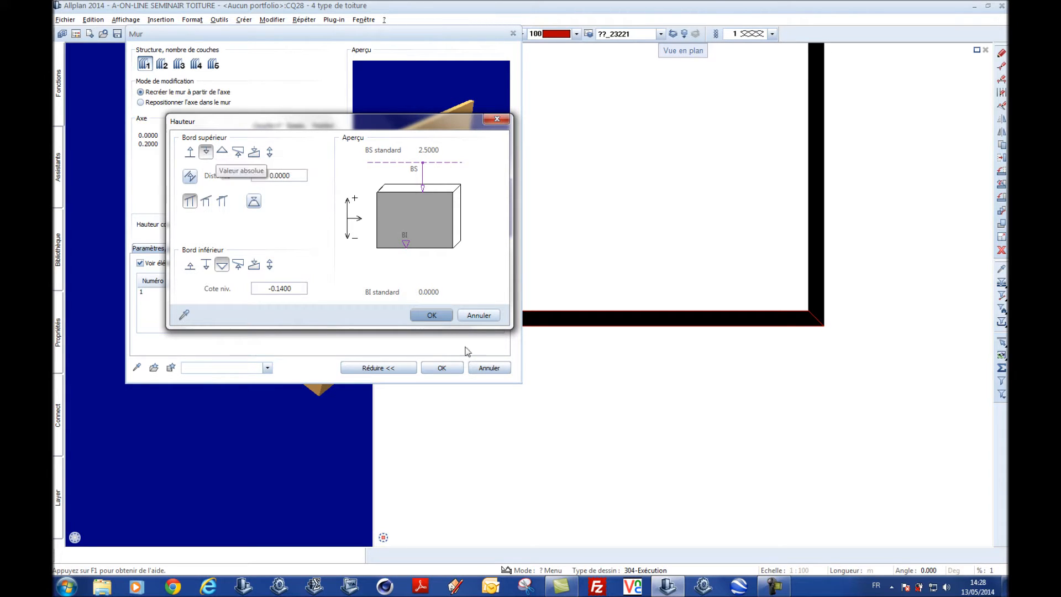
{"action": "left_click", "coordinate": [478, 315]}
{"action": "left_click", "coordinate": [489, 367]}
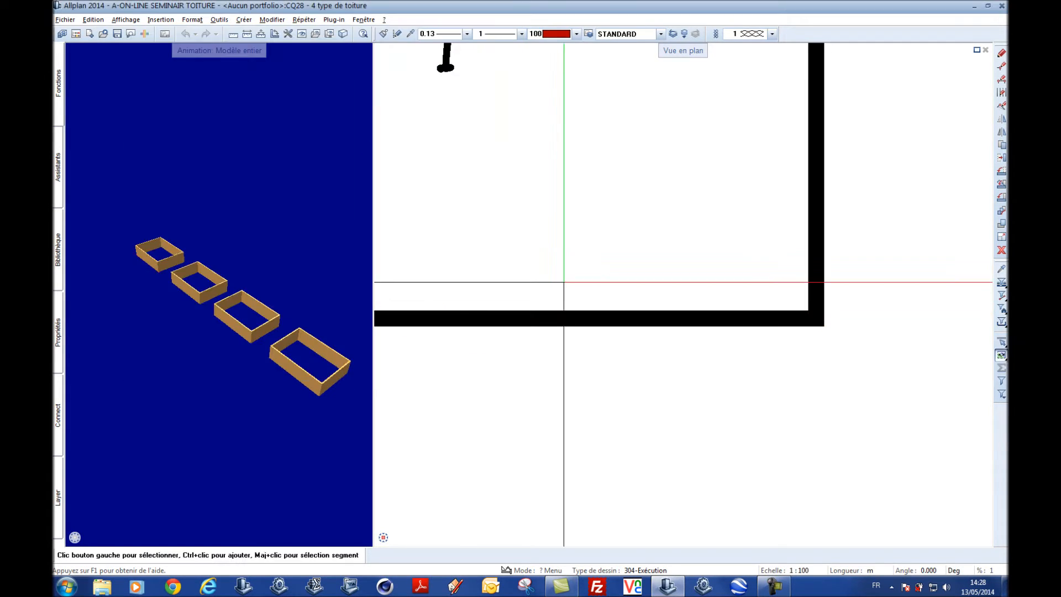
{"action": "middle_click", "coordinate": [564, 282]}
{"action": "middle_click", "coordinate": [564, 282]}
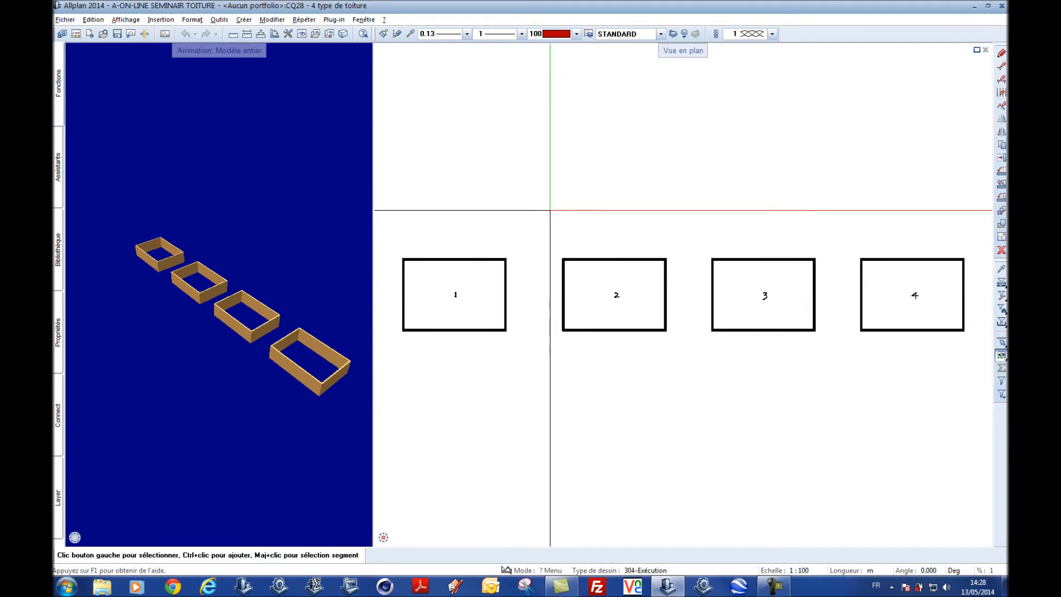
Start a roof plane for building 1 using surface search with a helper point and an outline offset of 0.2 m
{"action": "mouse_move", "coordinate": [61, 94]}
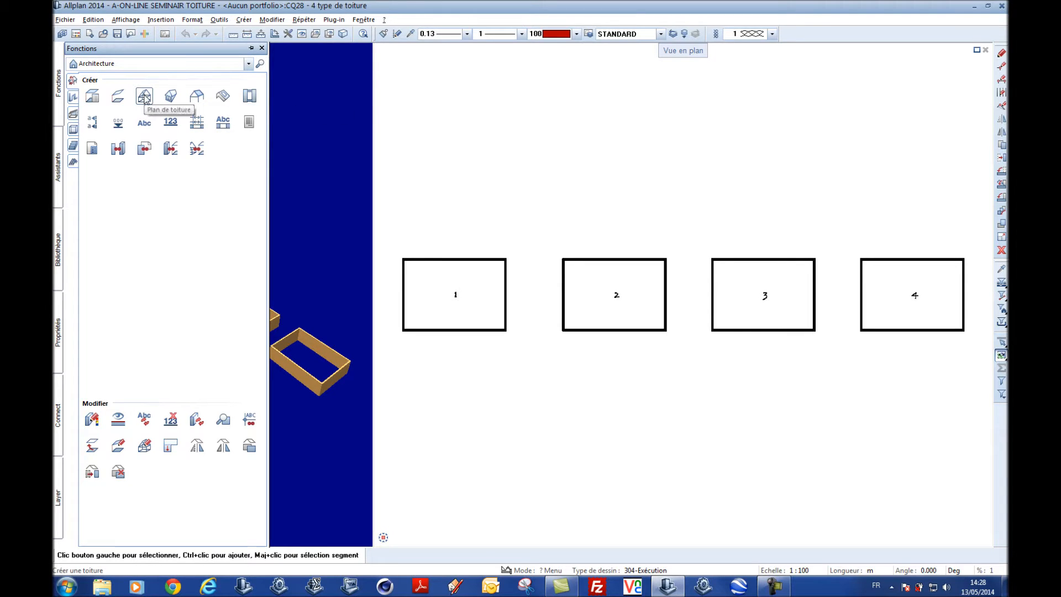
{"action": "left_click", "coordinate": [145, 96]}
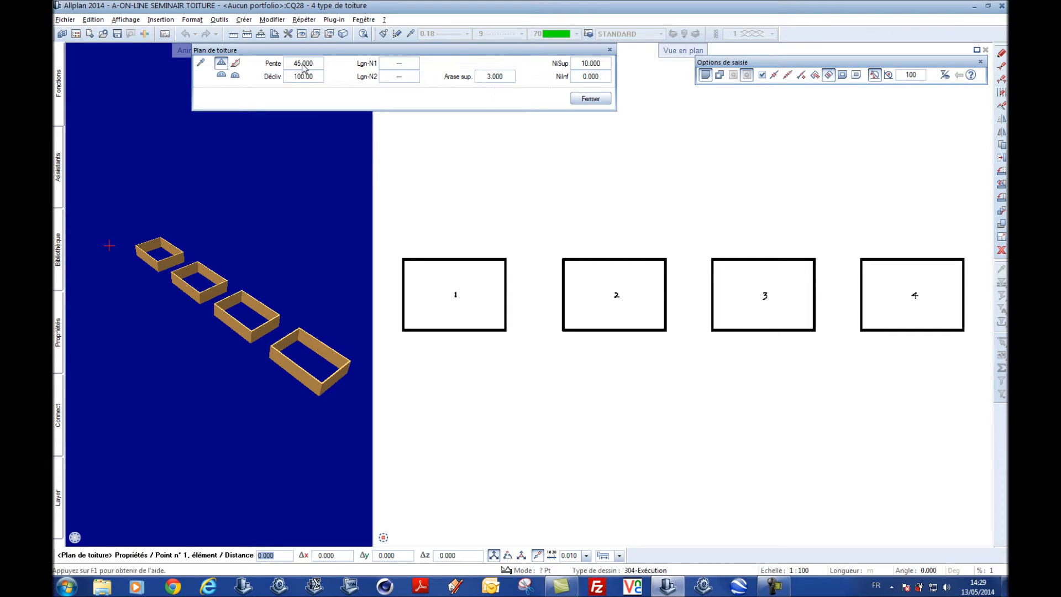
{"action": "middle_click_drag", "start_coordinate": [468, 190], "coordinate": [721, 235]}
{"action": "scroll", "coordinate": [730, 311], "scroll_direction": "up", "scroll_amount": 5}
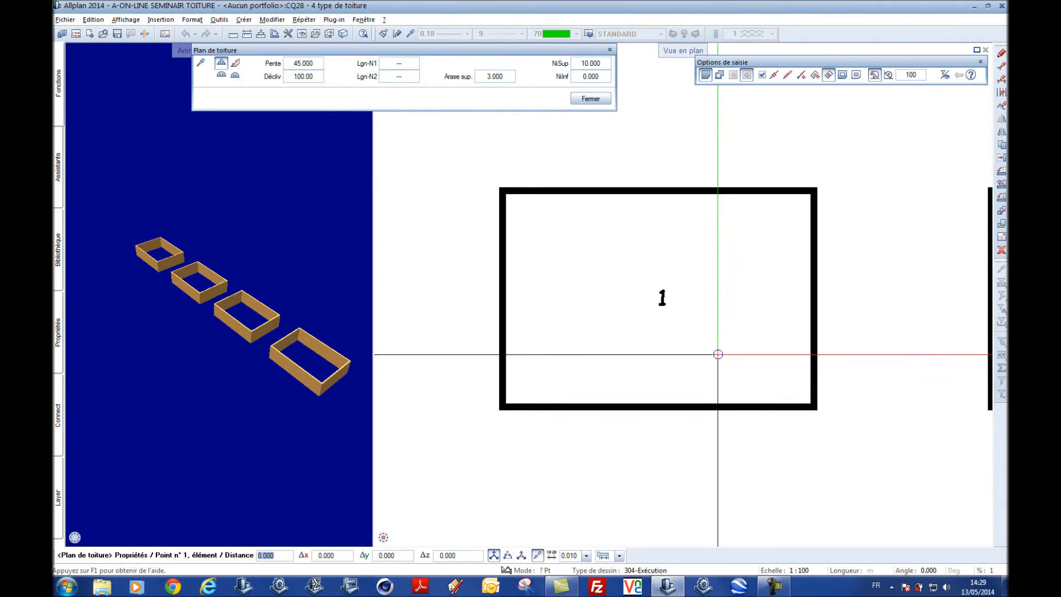
{"action": "middle_click_drag", "start_coordinate": [693, 223], "coordinate": [699, 243]}
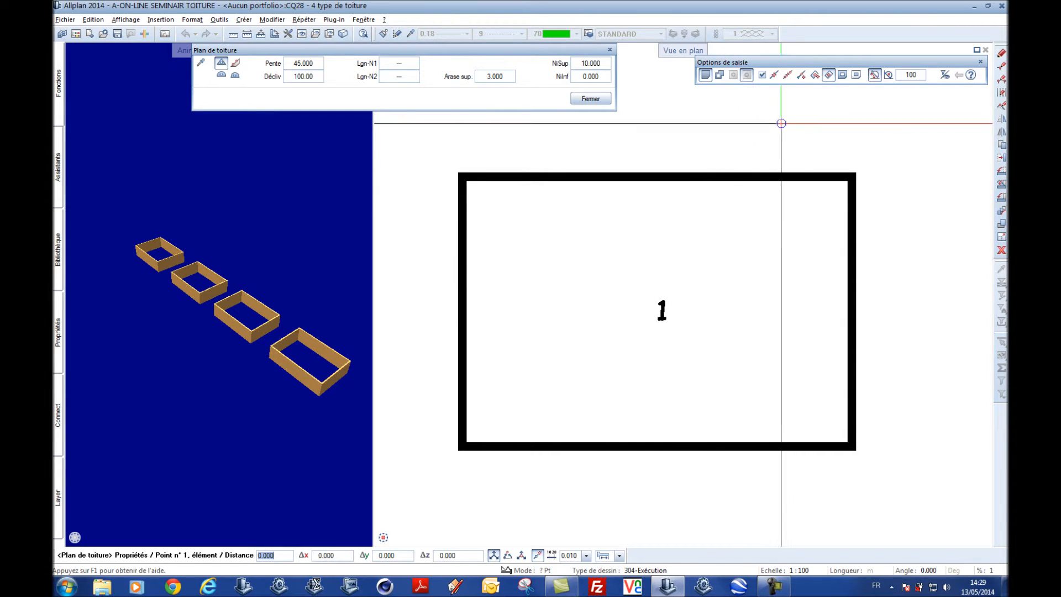
{"action": "left_click", "coordinate": [829, 77]}
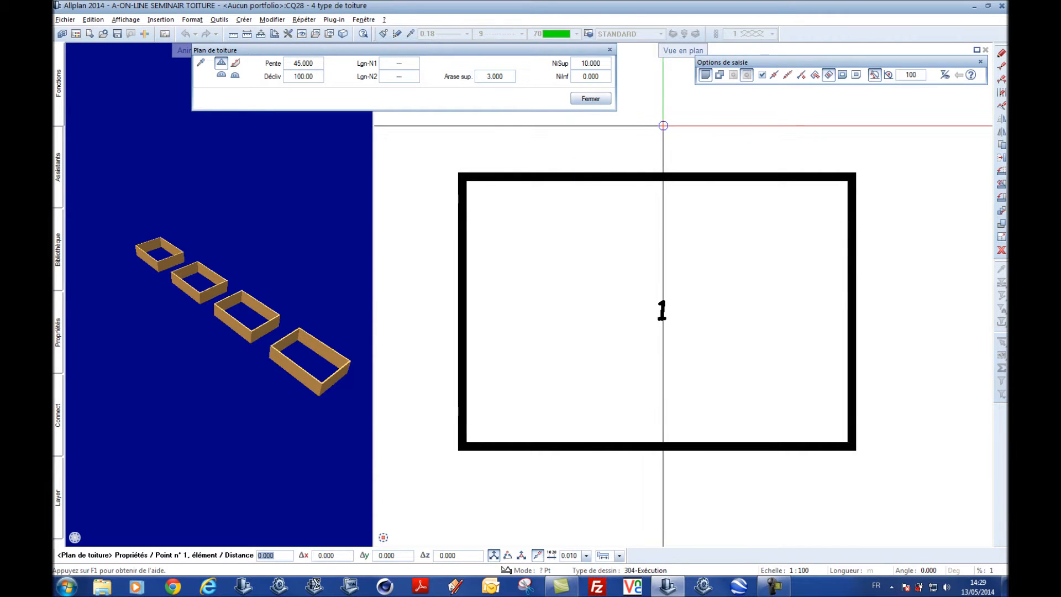
{"action": "key", "text": "BackSpace"}
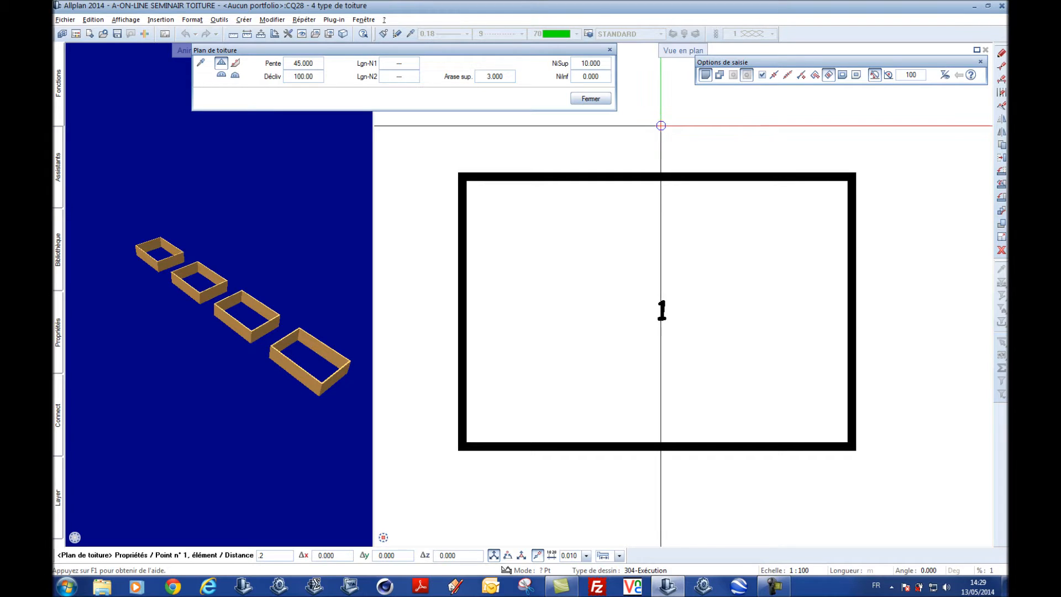
{"action": "scroll", "coordinate": [829, 75], "scroll_direction": "up", "scroll_amount": 2}
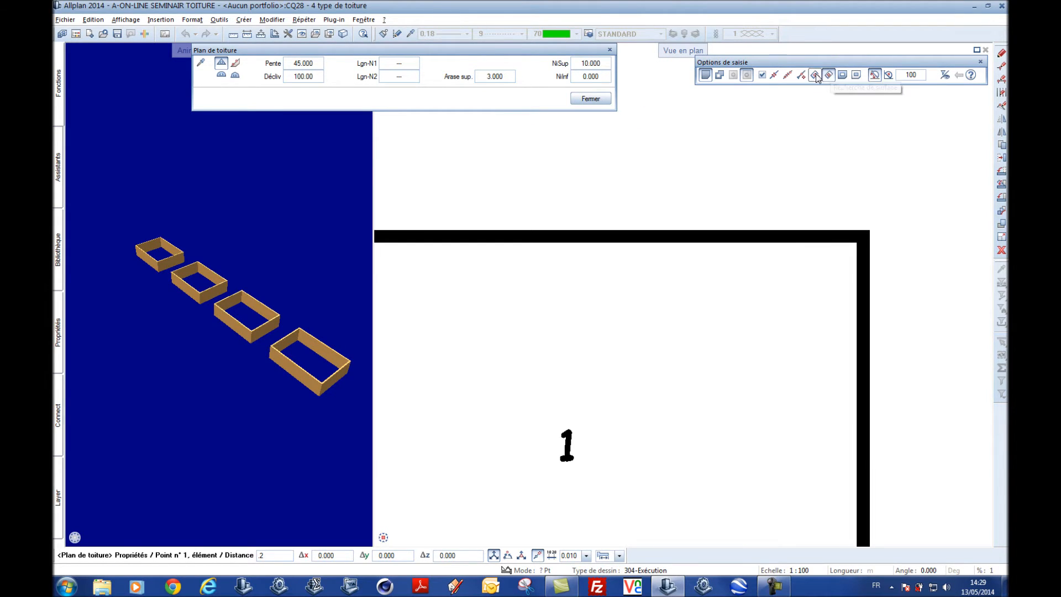
Generate the offset roof outline around building 1 and apply the 45° slope to its right edge in plan
{"action": "scroll", "coordinate": [608, 224], "scroll_direction": "up", "scroll_amount": 4}
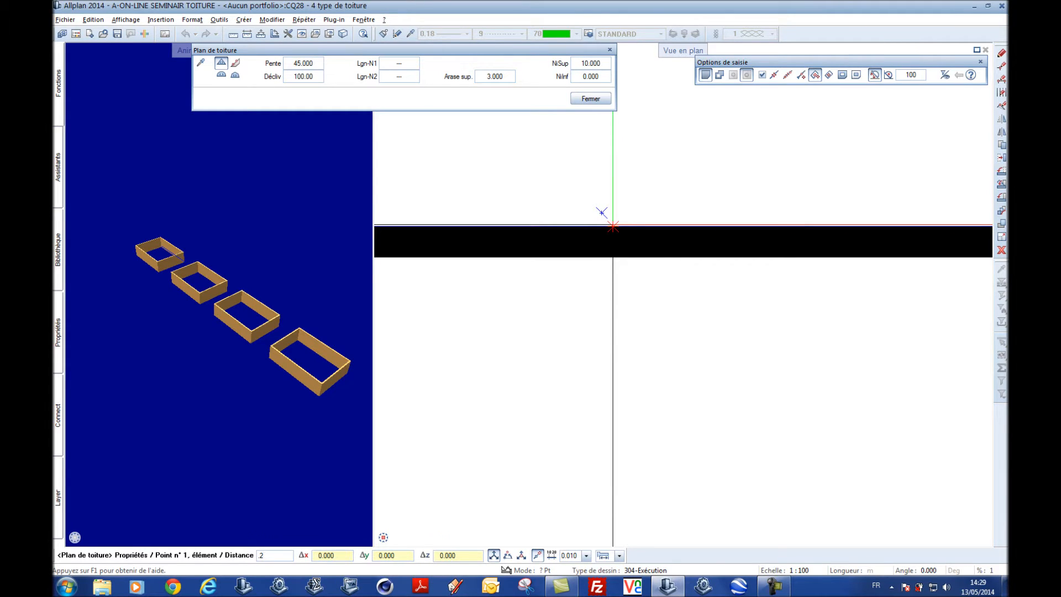
{"action": "left_click", "coordinate": [630, 169]}
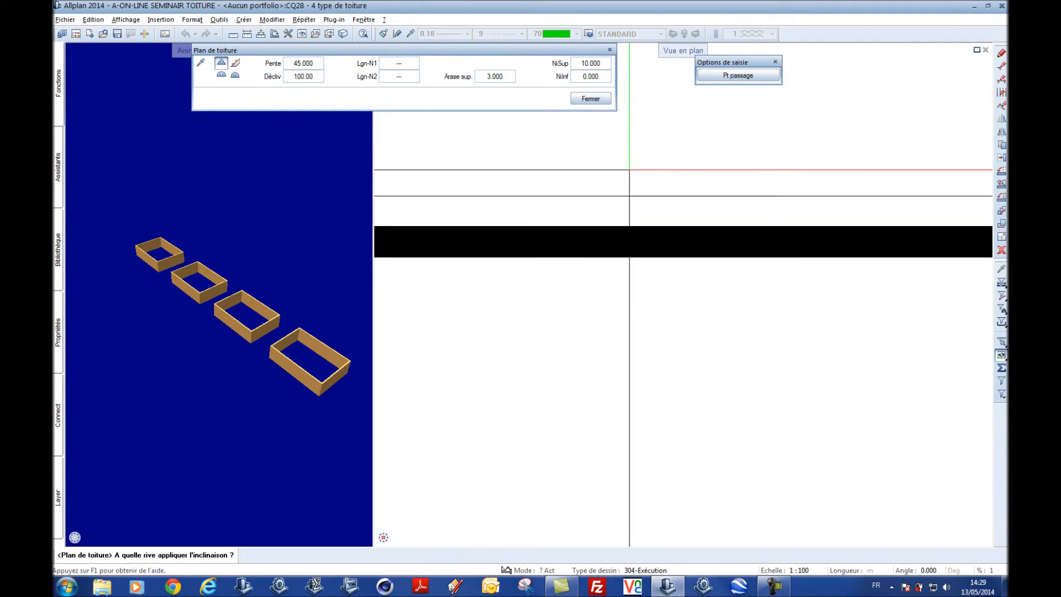
{"action": "scroll", "coordinate": [629, 170], "scroll_direction": "down", "scroll_amount": 4}
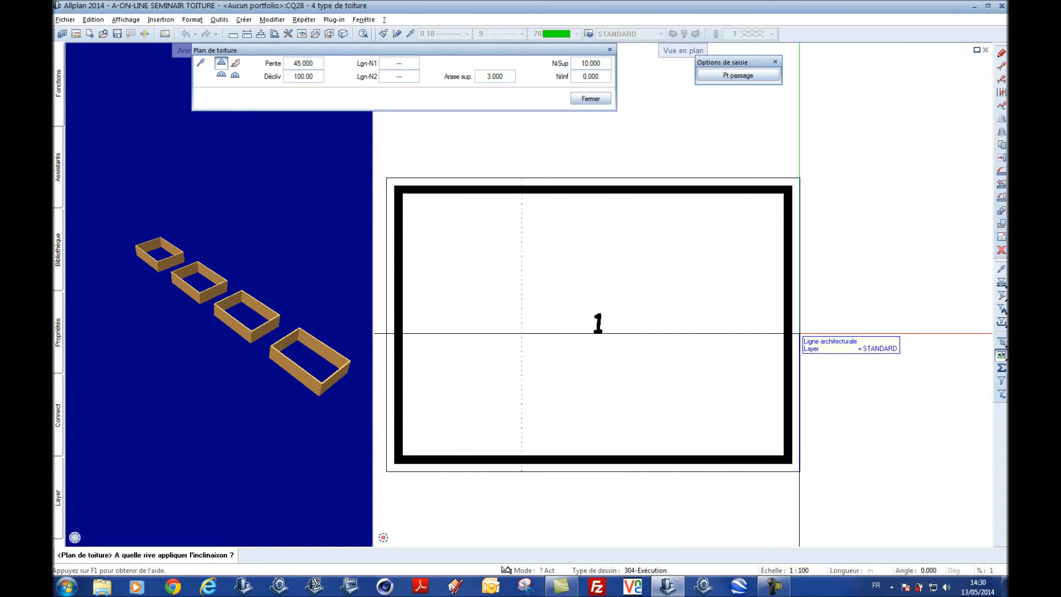
{"action": "left_click", "coordinate": [799, 334]}
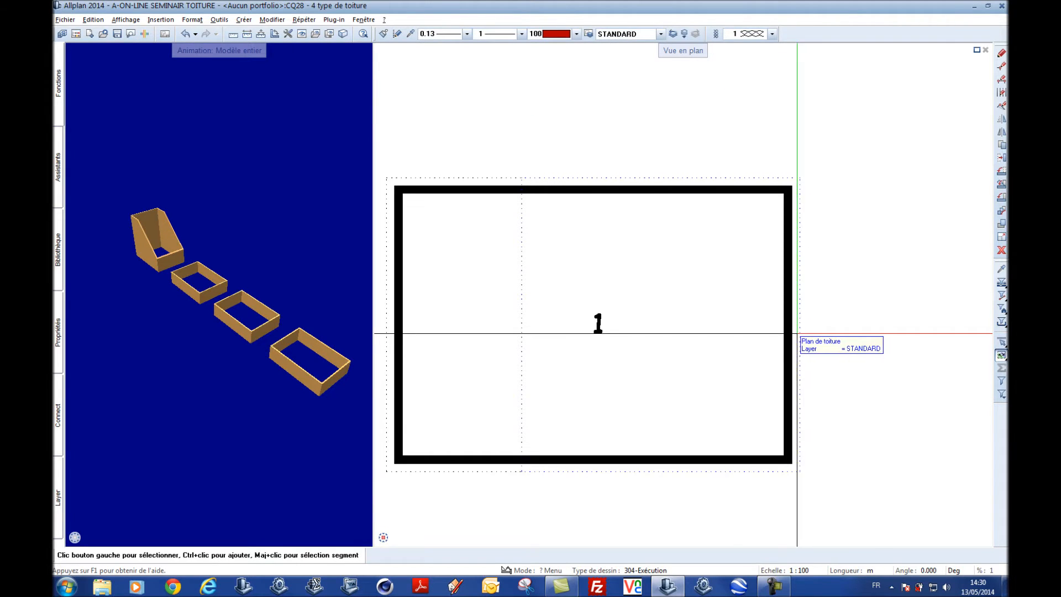
Inspect building 1's roof shape in the 3D view and undo its roof plane
{"action": "middle_click_drag", "start_coordinate": [106, 260], "coordinate": [172, 257]}
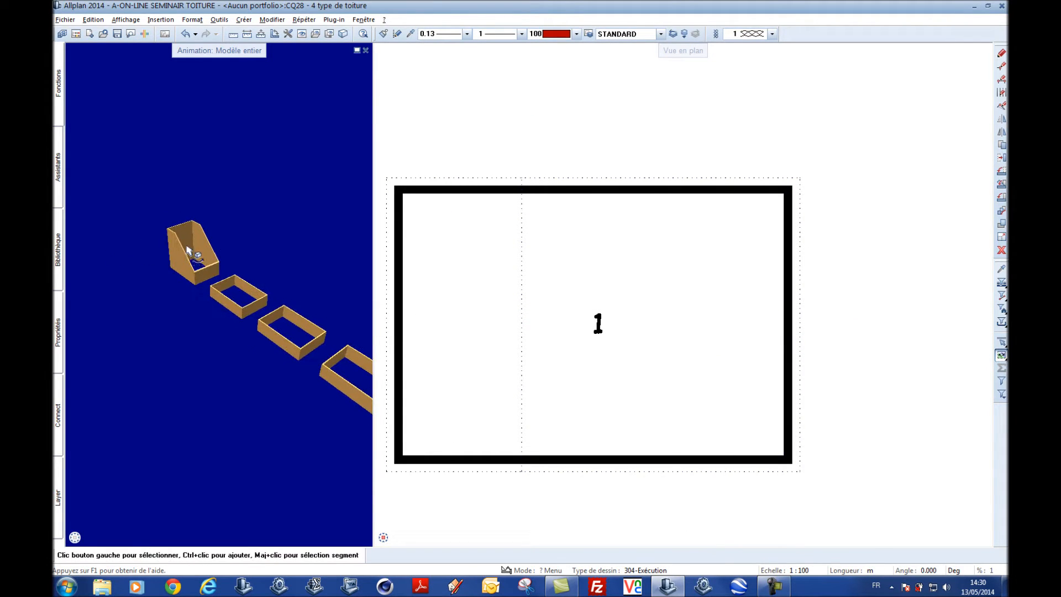
{"action": "scroll", "coordinate": [188, 252], "scroll_direction": "up", "scroll_amount": 3}
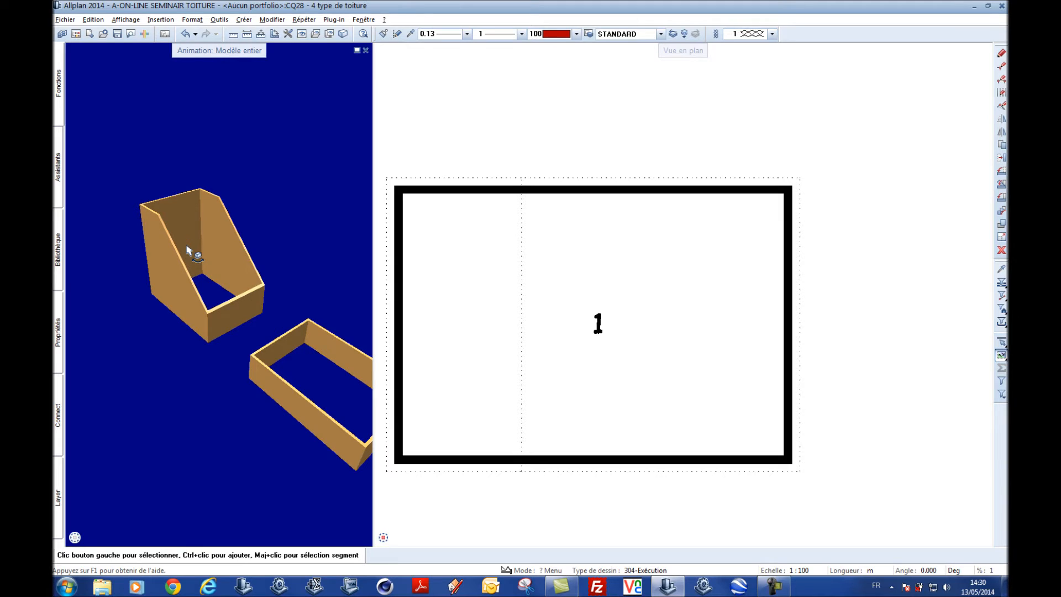
{"action": "left_click_drag", "start_coordinate": [244, 225], "coordinate": [154, 244]}
{"action": "middle_click_drag", "start_coordinate": [154, 244], "coordinate": [212, 246]}
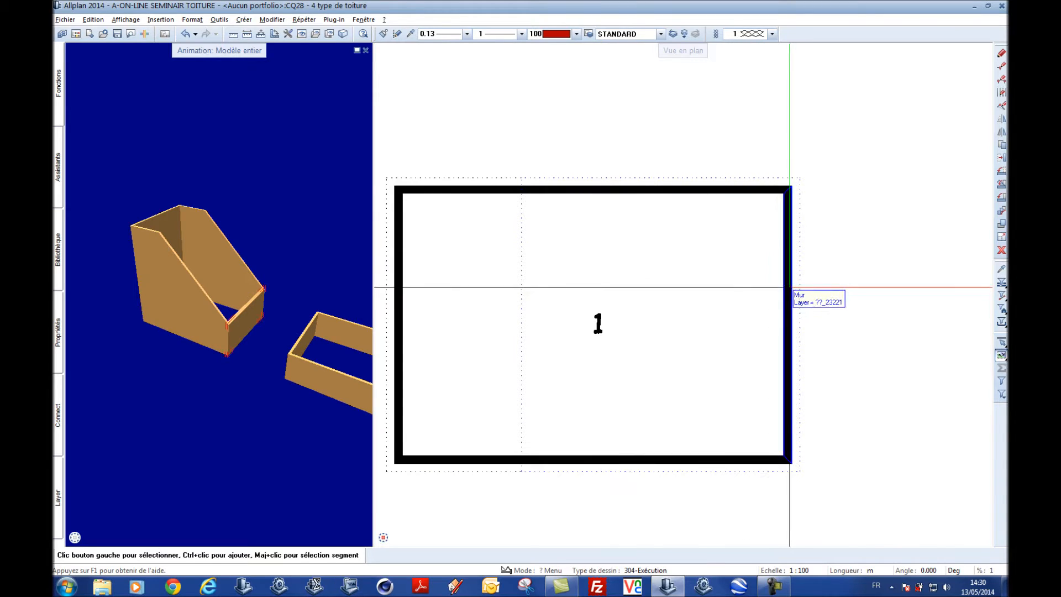
{"action": "left_click", "coordinate": [186, 34]}
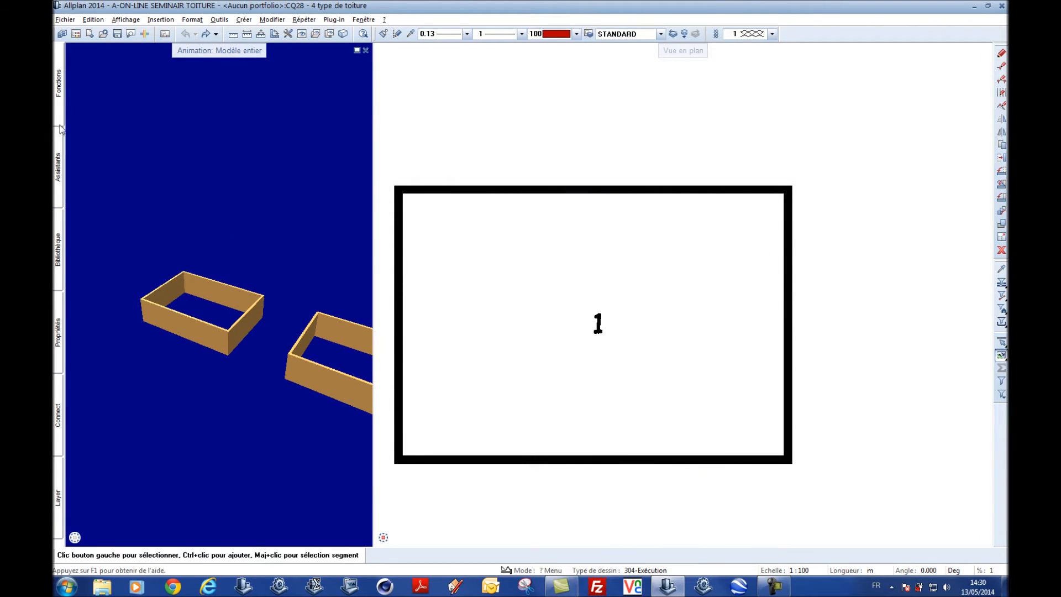
Restart the roof plane command and set the roof's upper level (NiSup) to 20 m
{"action": "mouse_move", "coordinate": [62, 114]}
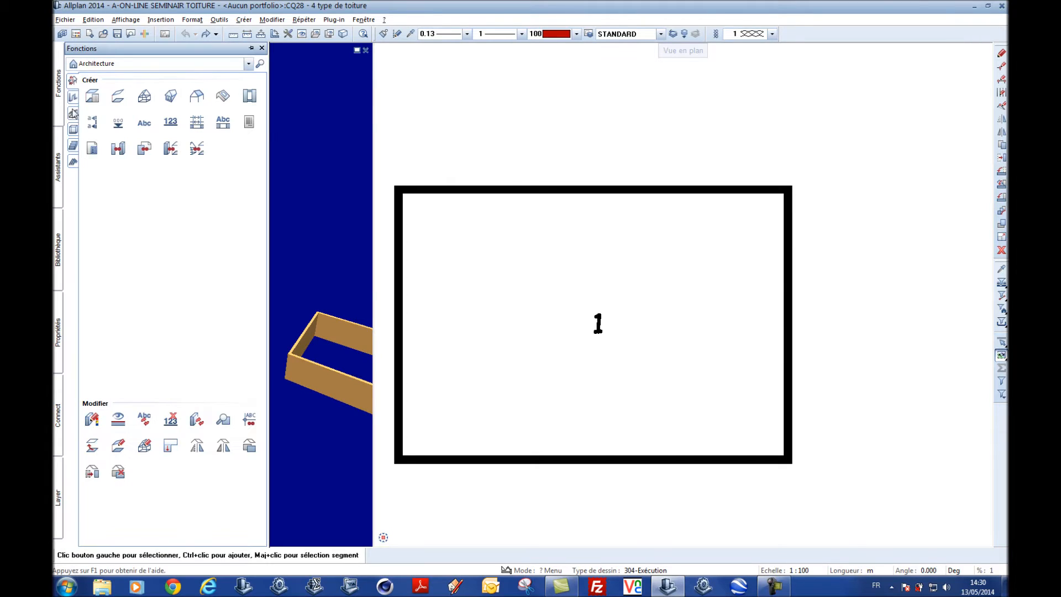
{"action": "left_click", "coordinate": [144, 97]}
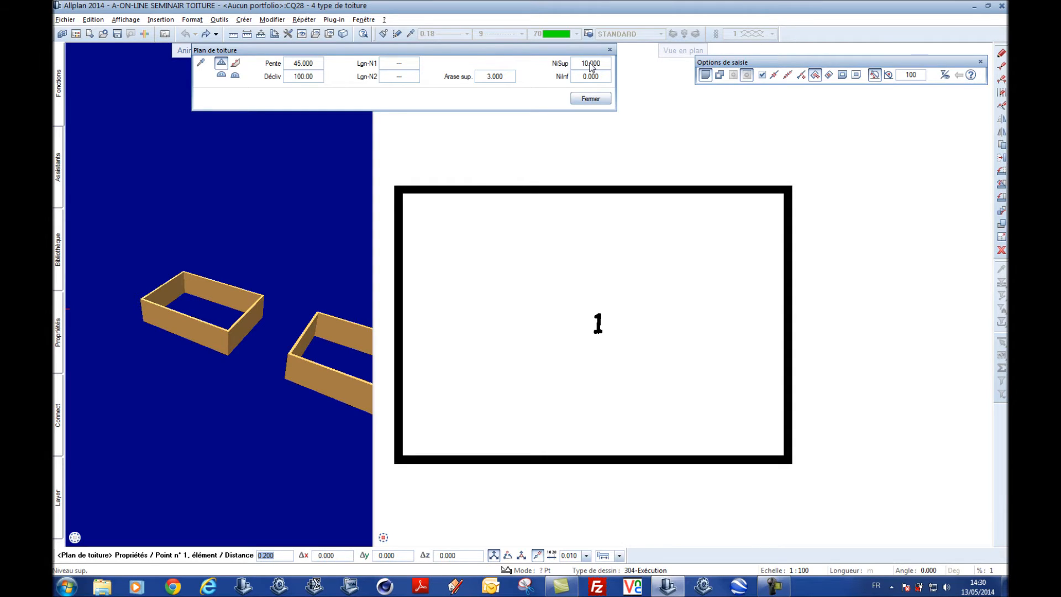
{"action": "left_click", "coordinate": [590, 63]}
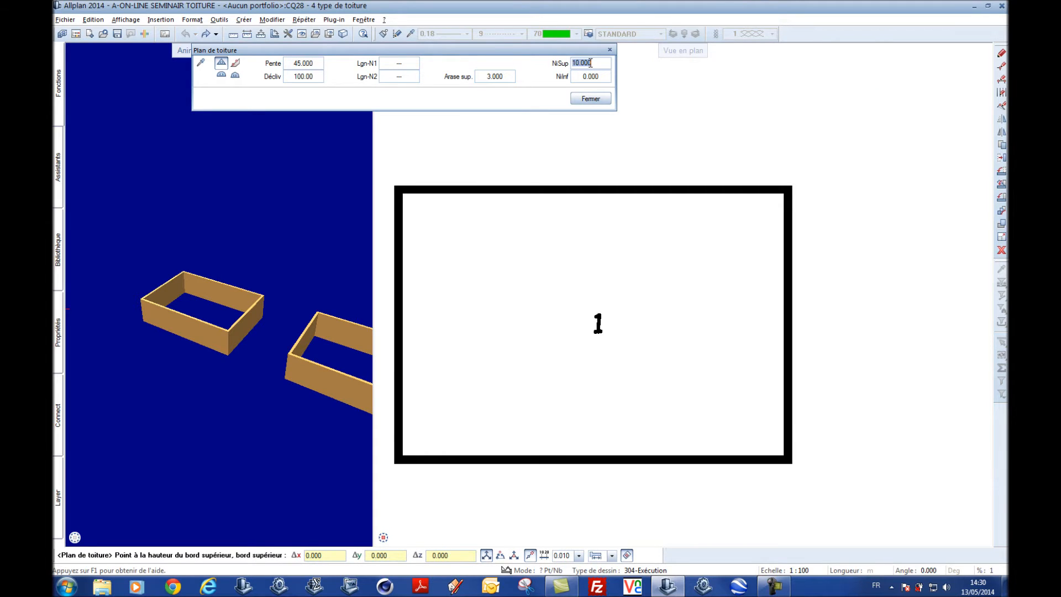
{"action": "type", "text": "20"}
{"action": "key", "text": "Return"}
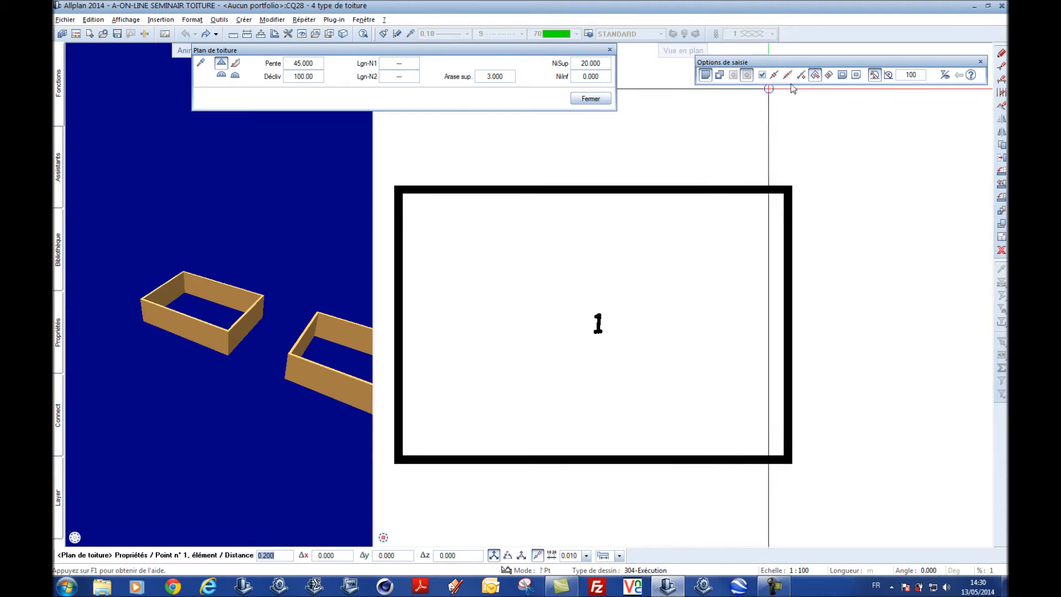
Create building 1's roof plane from its outer wall contour with a 0.2 m offset, sloping 45° from the right edge in plan
{"action": "left_click", "coordinate": [813, 78]}
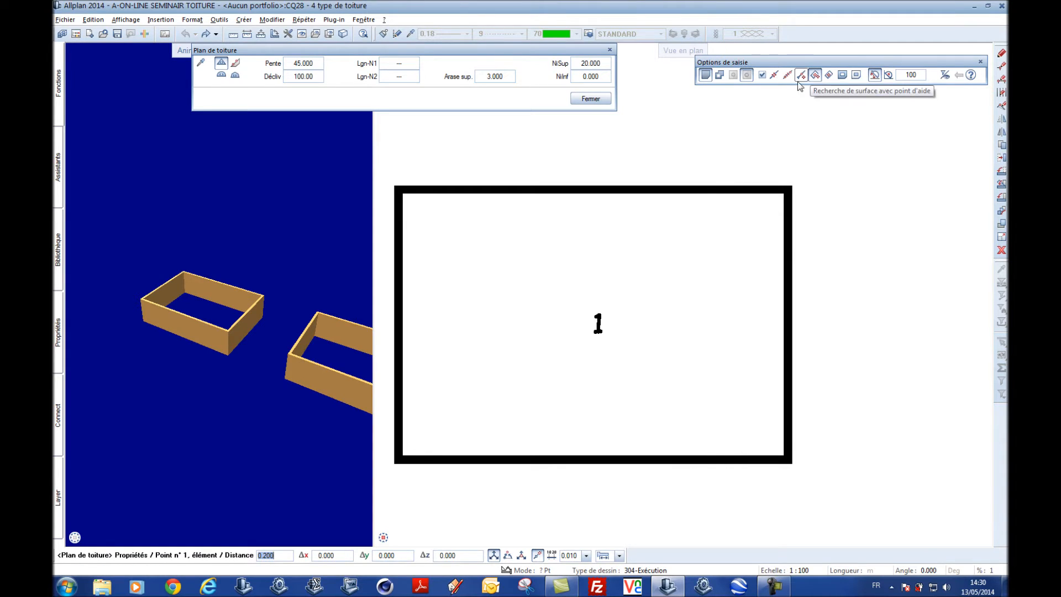
{"action": "scroll", "coordinate": [622, 173], "scroll_direction": "up", "scroll_amount": 5}
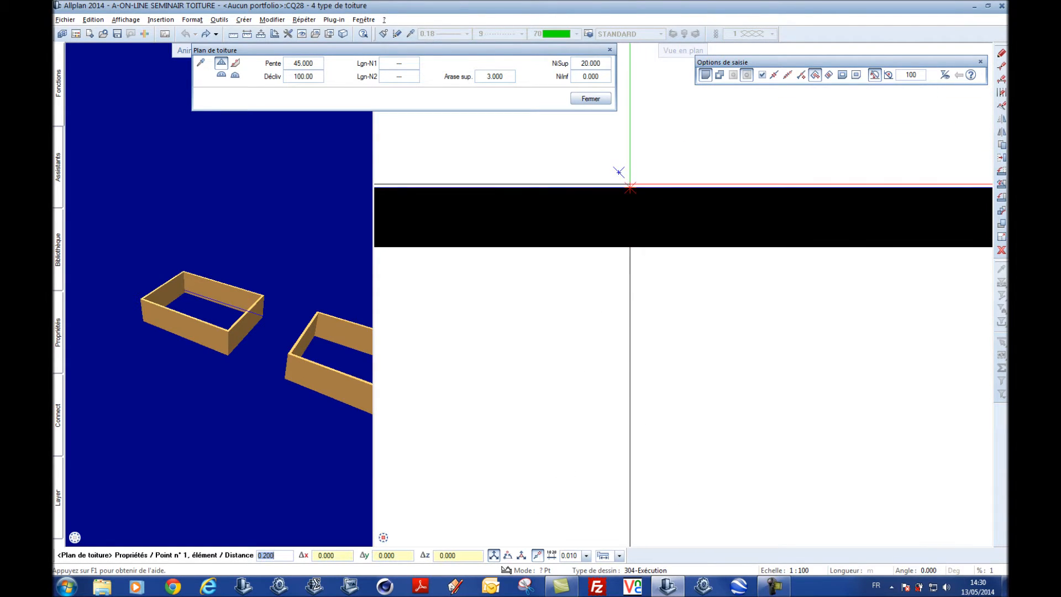
{"action": "left_click", "coordinate": [630, 172]}
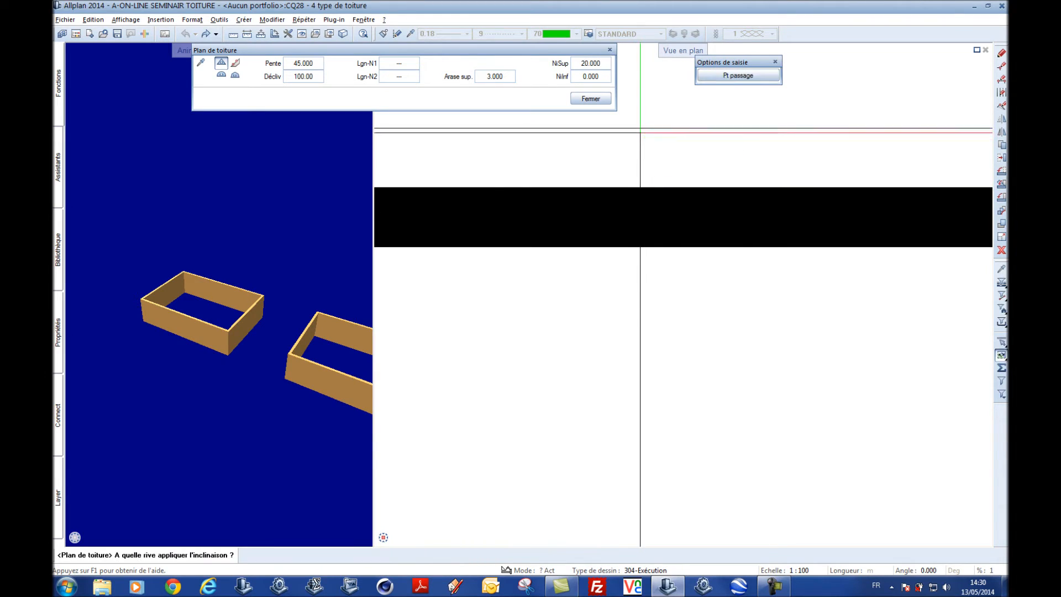
{"action": "scroll", "coordinate": [643, 160], "scroll_direction": "down", "scroll_amount": 5}
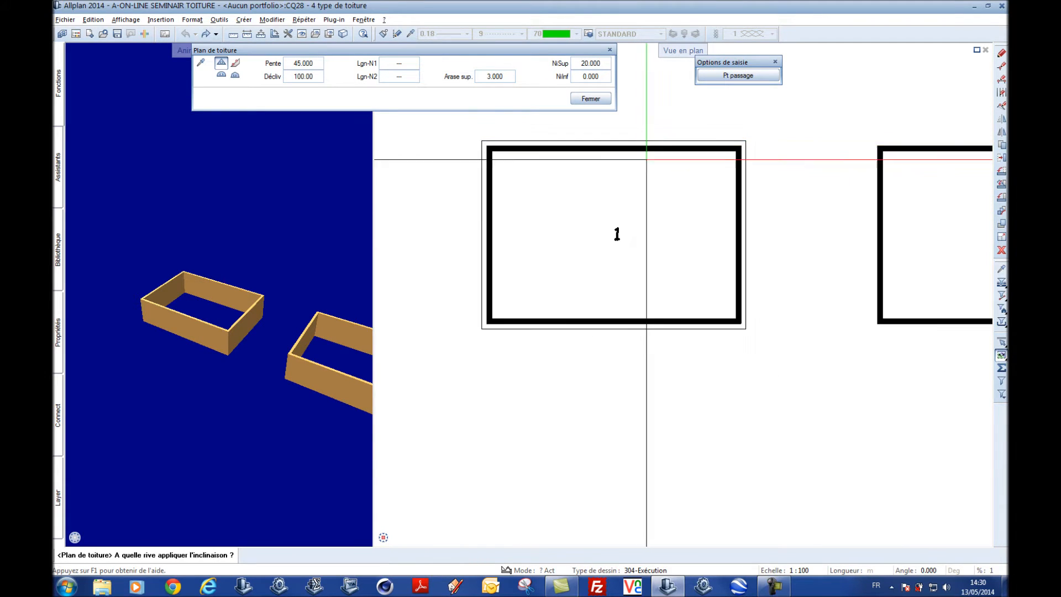
{"action": "left_click", "coordinate": [744, 243]}
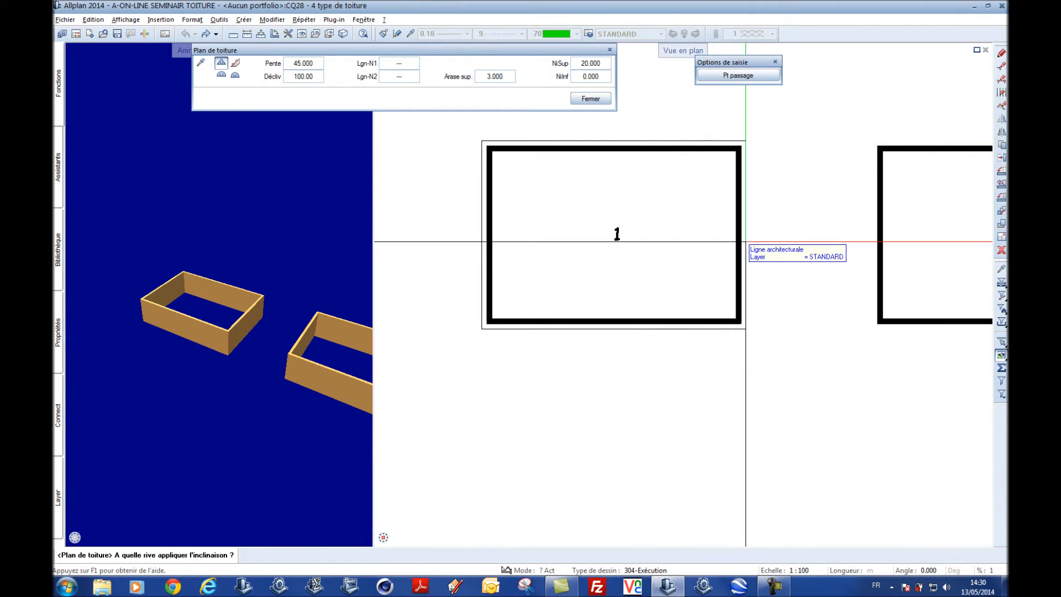
{"action": "key", "text": "Escape"}
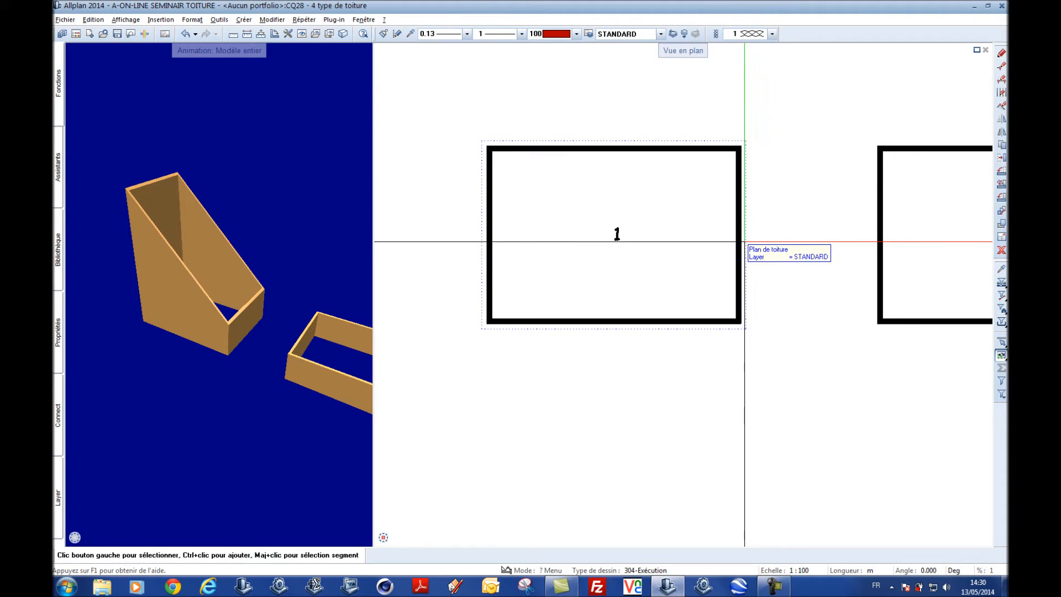
Generate a roof plane outline around building 2 from its wall contour, offset 0.2 m, with NiSup at 20 m
{"action": "scroll", "coordinate": [602, 198], "scroll_direction": "down", "scroll_amount": 3}
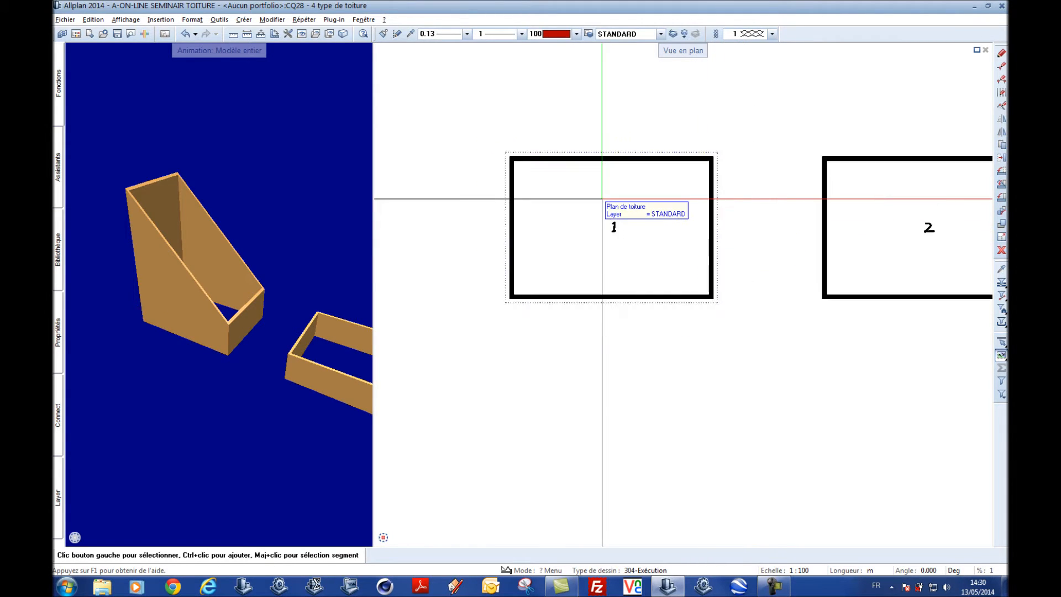
{"action": "middle_click_drag", "start_coordinate": [717, 186], "coordinate": [544, 175]}
{"action": "scroll", "coordinate": [702, 197], "scroll_direction": "up", "scroll_amount": 3}
{"action": "scroll", "coordinate": [702, 197], "scroll_direction": "up", "scroll_amount": 1}
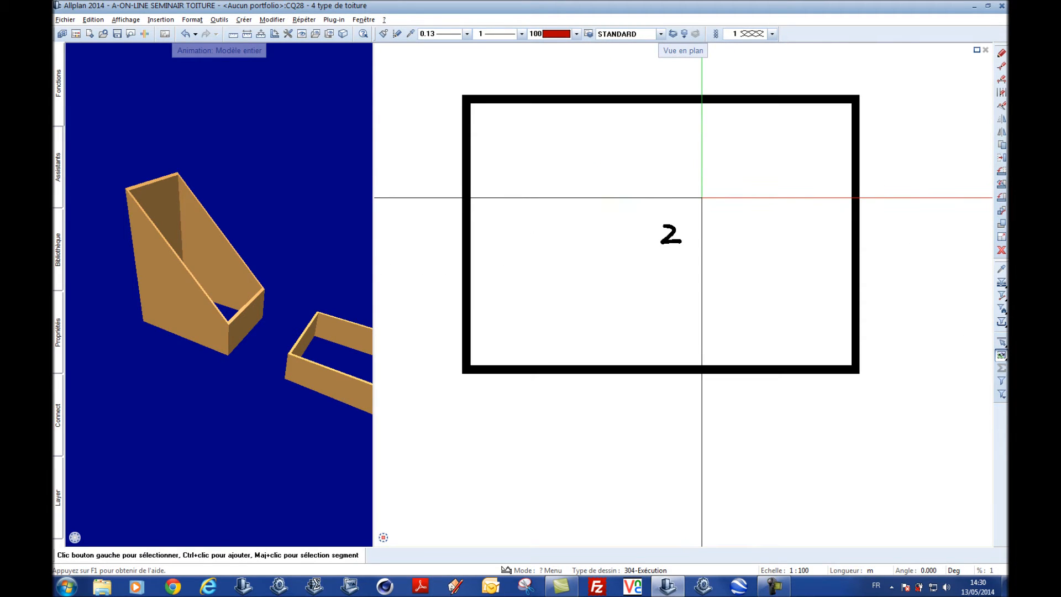
{"action": "mouse_move", "coordinate": [61, 111]}
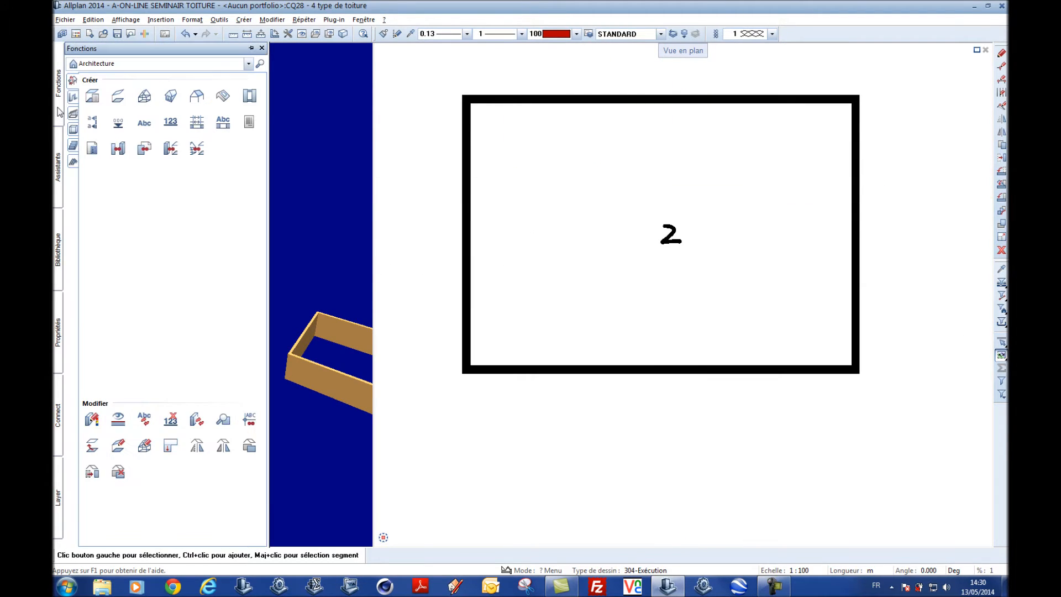
{"action": "left_click", "coordinate": [144, 95]}
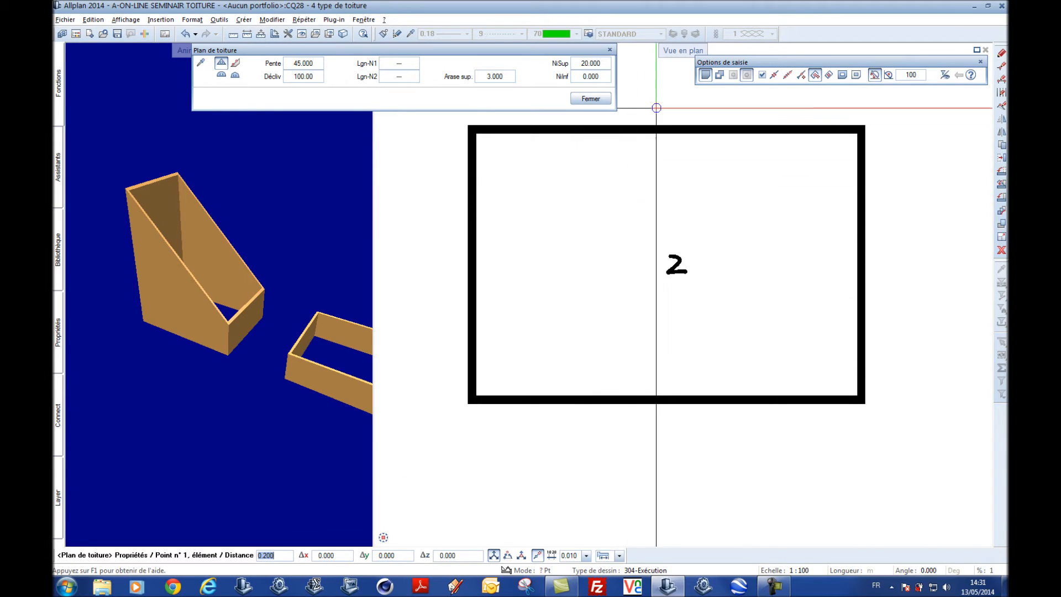
{"action": "scroll", "coordinate": [661, 105], "scroll_direction": "up", "scroll_amount": 4}
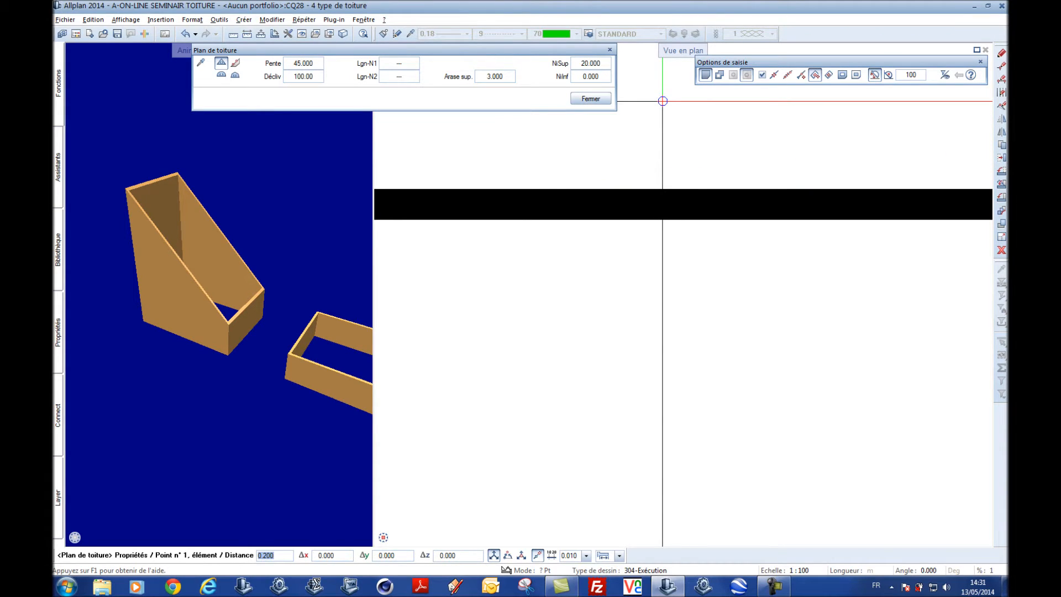
{"action": "scroll", "coordinate": [663, 101], "scroll_direction": "down", "scroll_amount": 3}
{"action": "scroll", "coordinate": [625, 398], "scroll_direction": "up", "scroll_amount": 2}
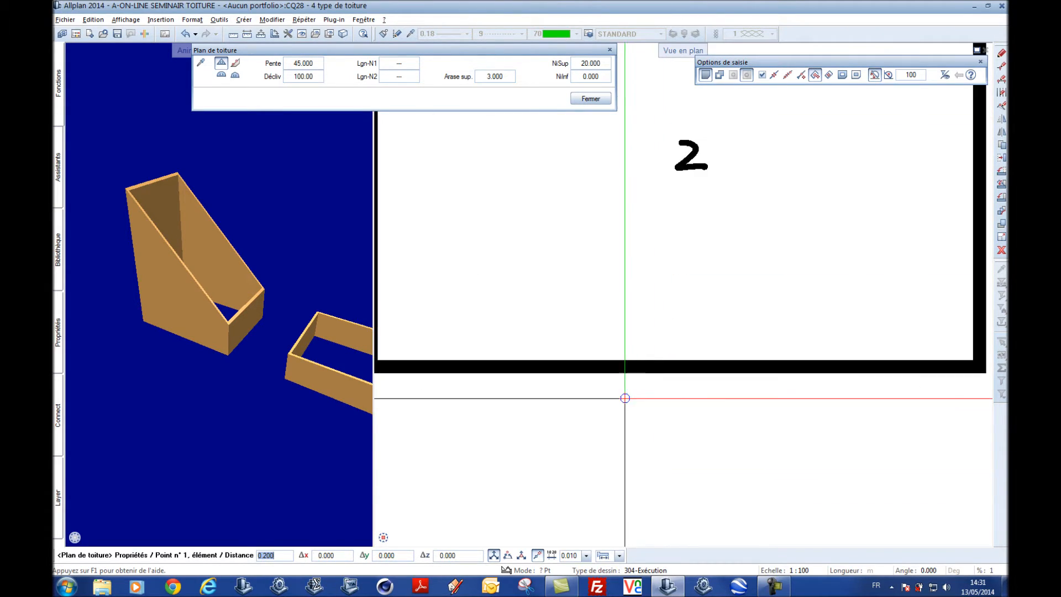
{"action": "scroll", "coordinate": [626, 398], "scroll_direction": "up", "scroll_amount": 2}
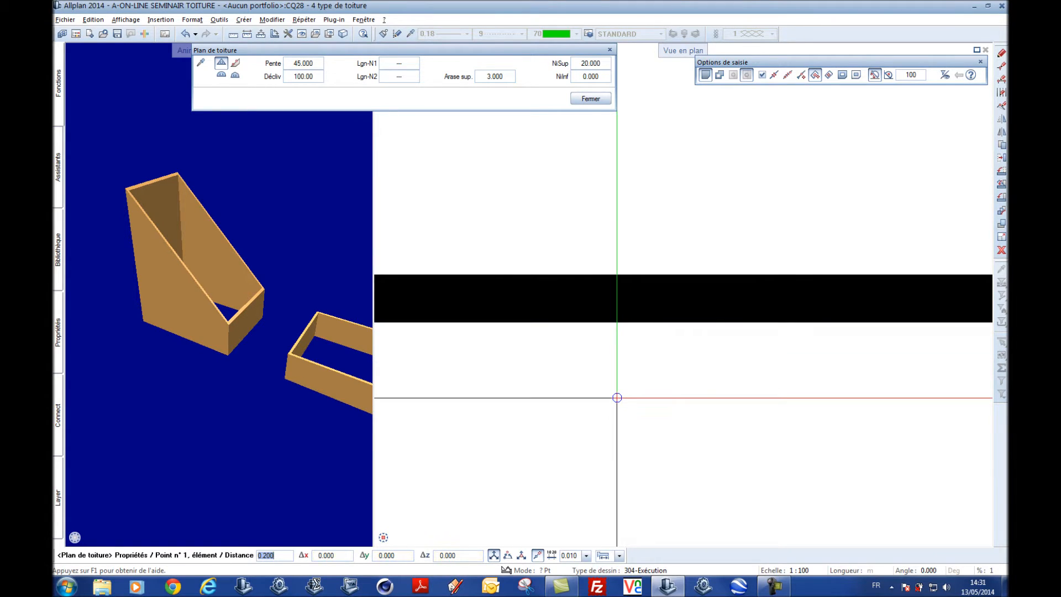
{"action": "scroll", "coordinate": [618, 397], "scroll_direction": "down", "scroll_amount": 3}
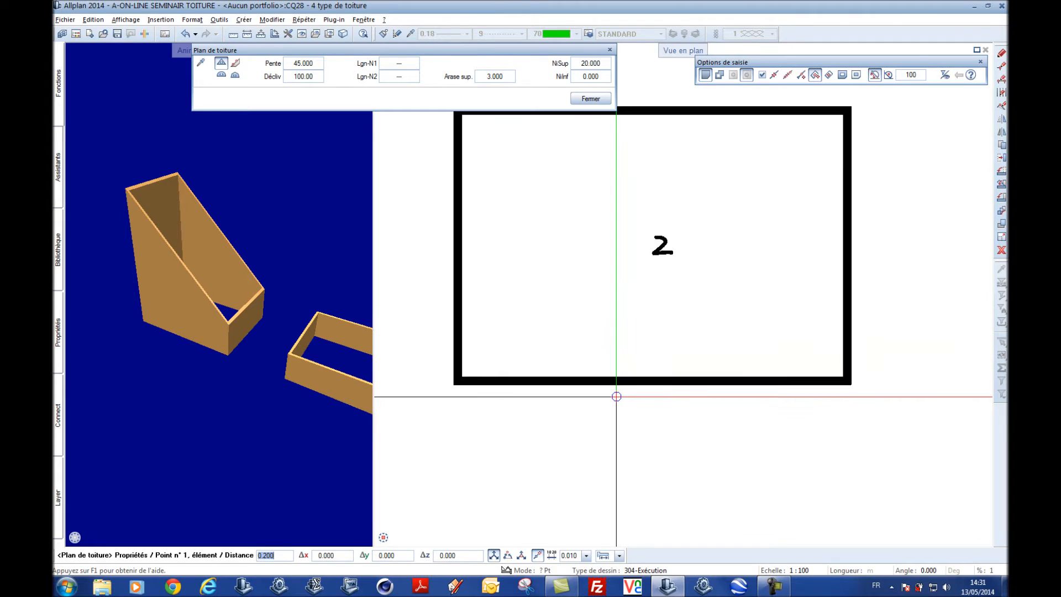
{"action": "scroll", "coordinate": [471, 298], "scroll_direction": "up", "scroll_amount": 1}
{"action": "scroll", "coordinate": [471, 297], "scroll_direction": "up", "scroll_amount": 2}
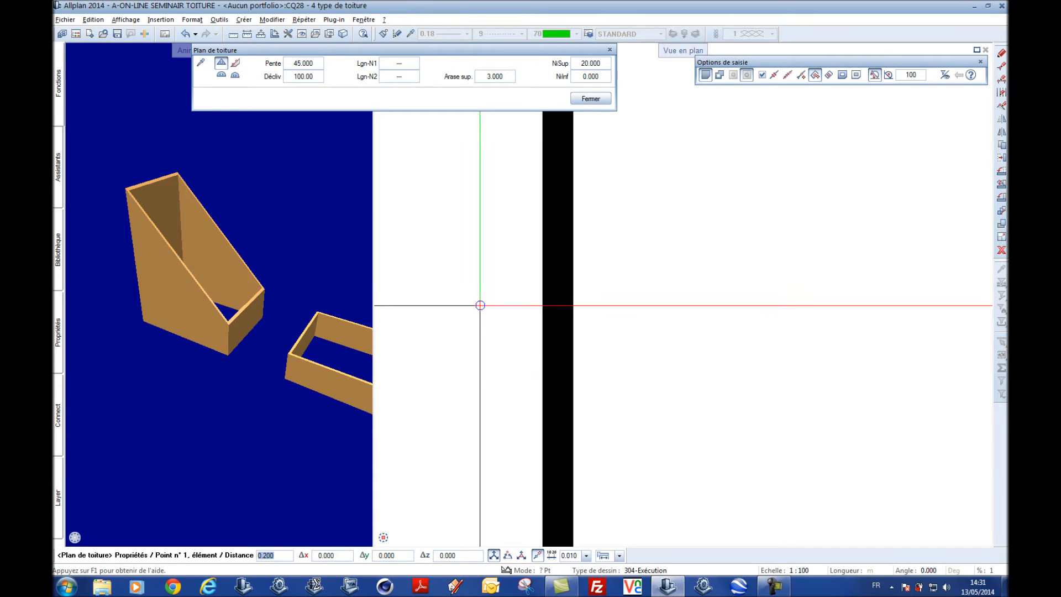
{"action": "left_click", "coordinate": [542, 312]}
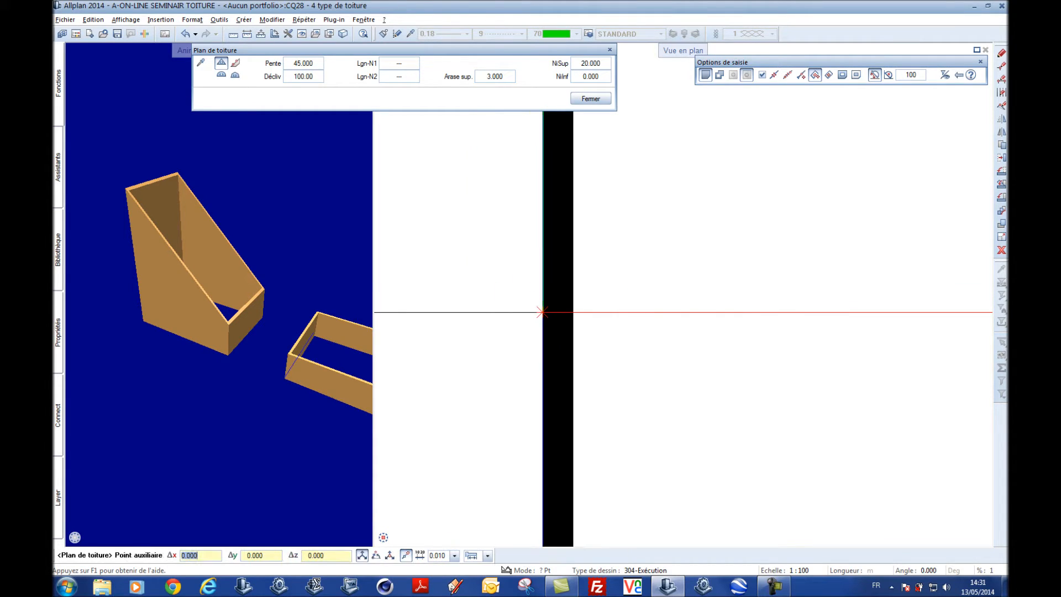
{"action": "left_click", "coordinate": [476, 306]}
Apply the 45° slope to the upper and lower edges of building 2's roof outline in plan and inspect the gable roof in 3D
{"action": "scroll", "coordinate": [476, 306], "scroll_direction": "down", "scroll_amount": 5}
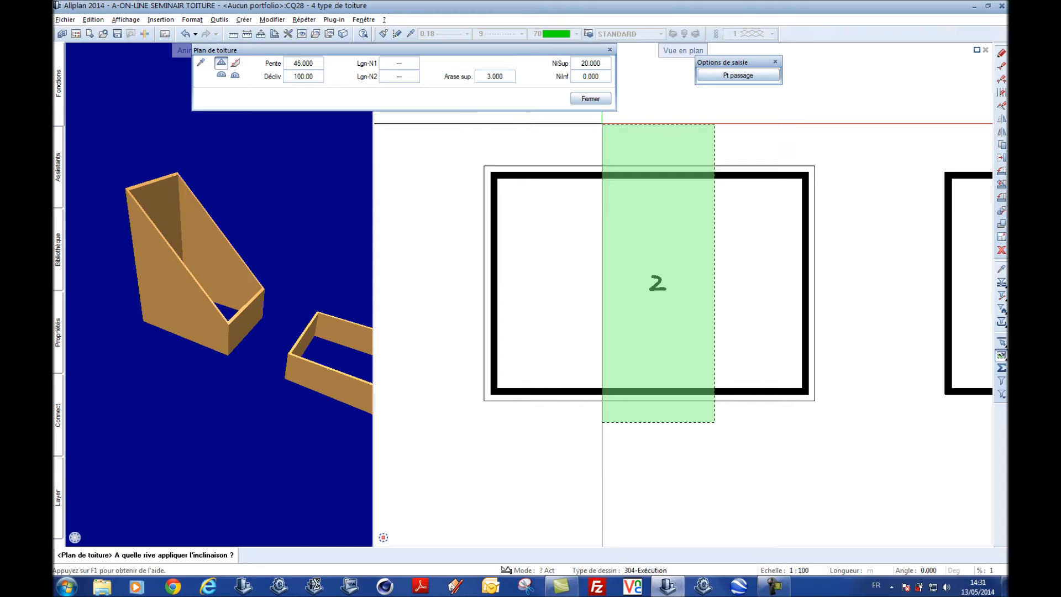
{"action": "left_click", "coordinate": [602, 123]}
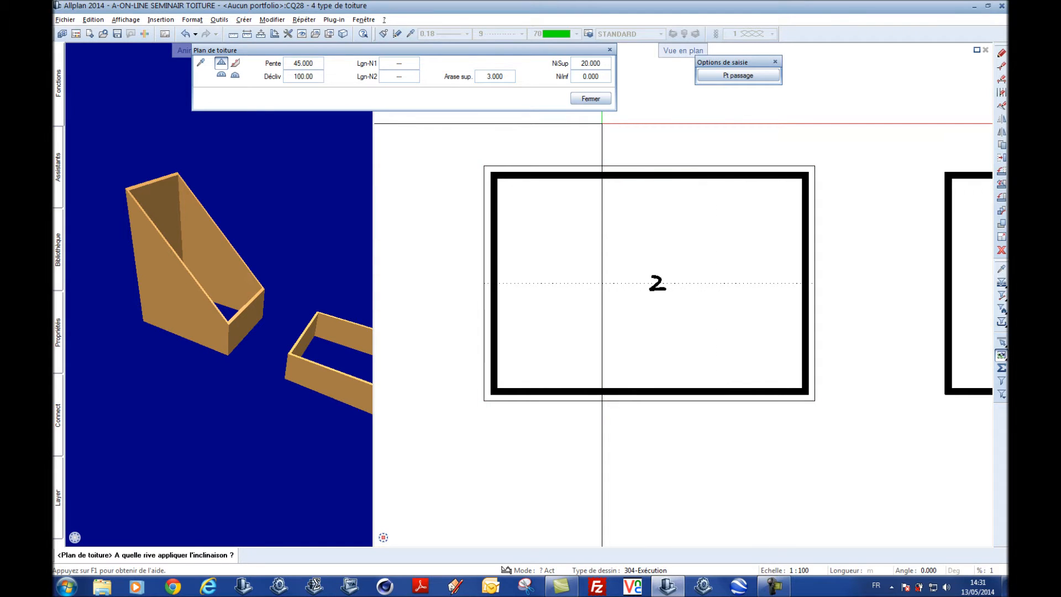
{"action": "key", "text": "Escape"}
{"action": "left_click_drag", "start_coordinate": [166, 332], "coordinate": [254, 346]}
{"action": "middle_click_drag", "start_coordinate": [254, 346], "coordinate": [227, 332]}
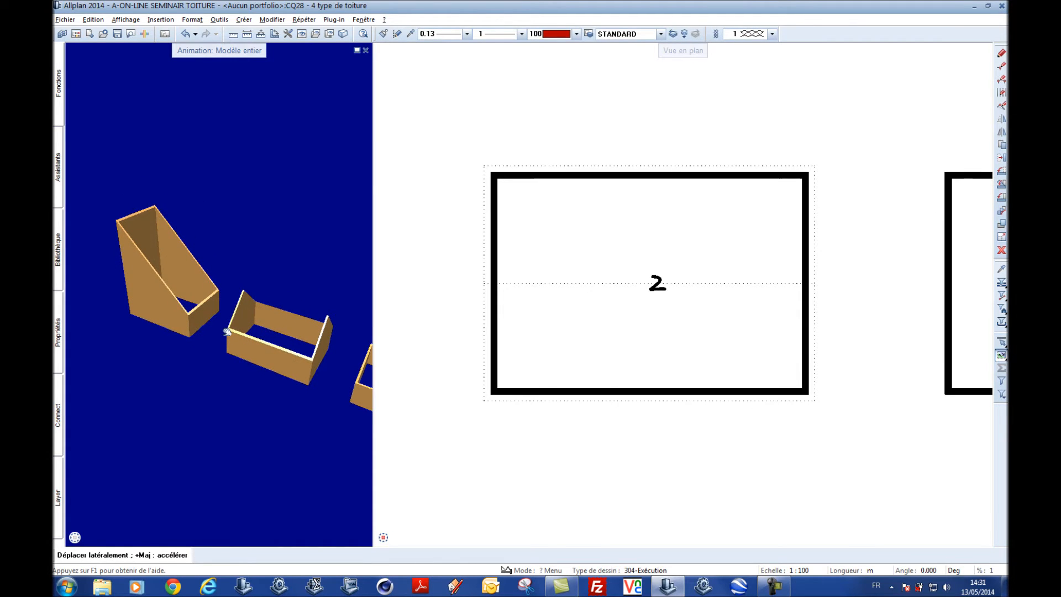
Generate a roof plane outline around building 3 from its outer wall contour with a 0.2 m offset
{"action": "scroll", "coordinate": [592, 308], "scroll_direction": "down", "scroll_amount": 4}
{"action": "middle_click_drag", "start_coordinate": [772, 308], "coordinate": [668, 277]}
{"action": "scroll", "coordinate": [669, 277], "scroll_direction": "up", "scroll_amount": 4}
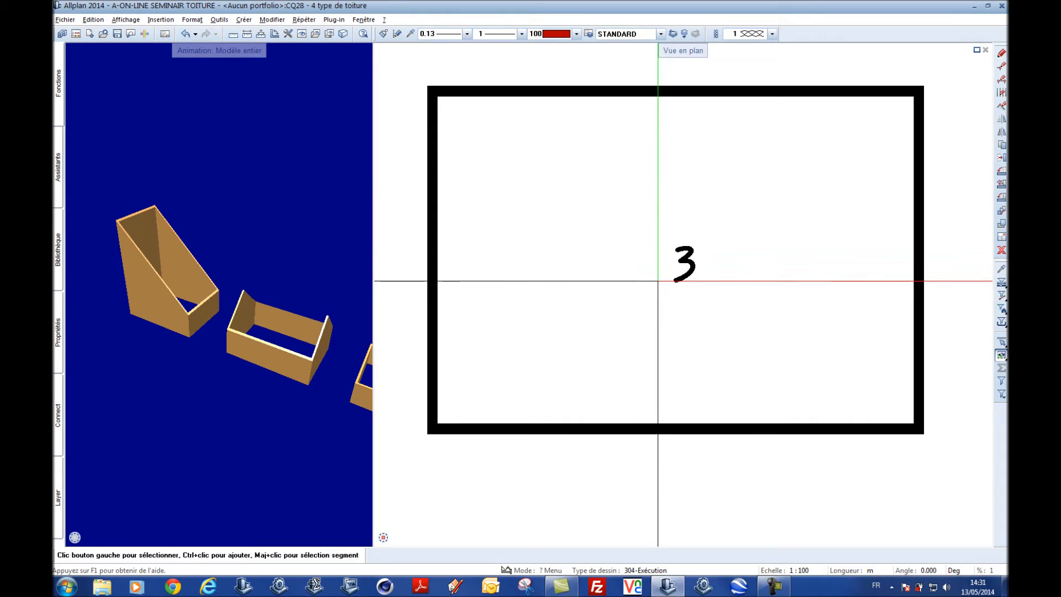
{"action": "mouse_move", "coordinate": [59, 106]}
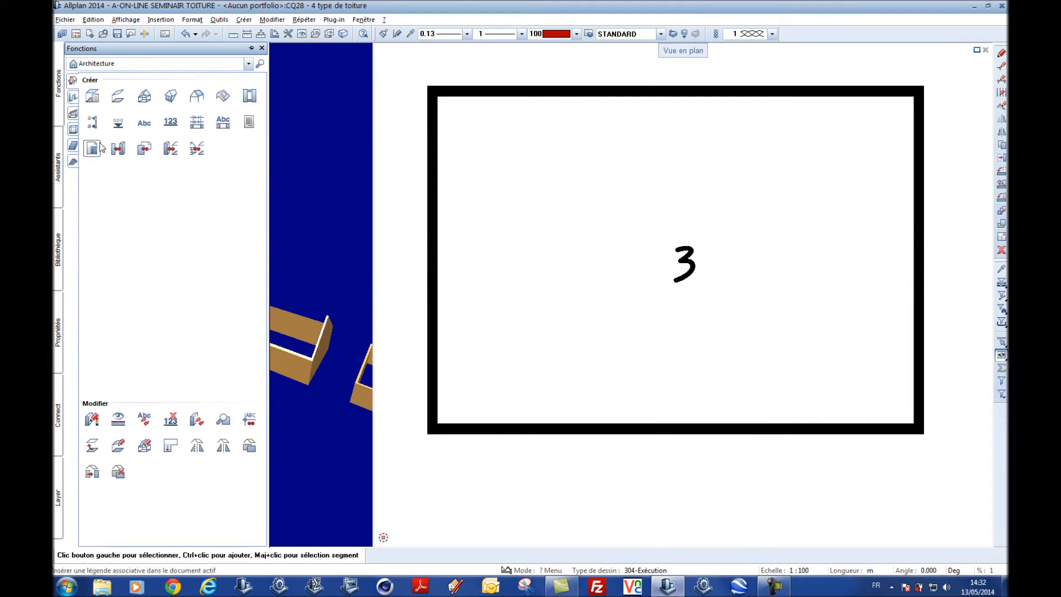
{"action": "left_click", "coordinate": [144, 98]}
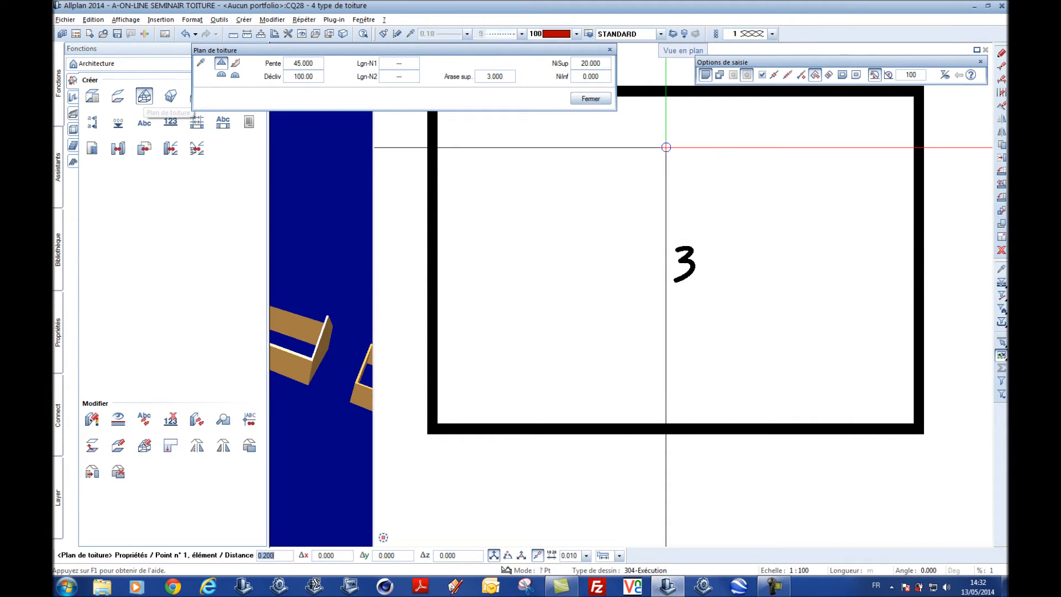
{"action": "scroll", "coordinate": [665, 202], "scroll_direction": "up", "scroll_amount": 4}
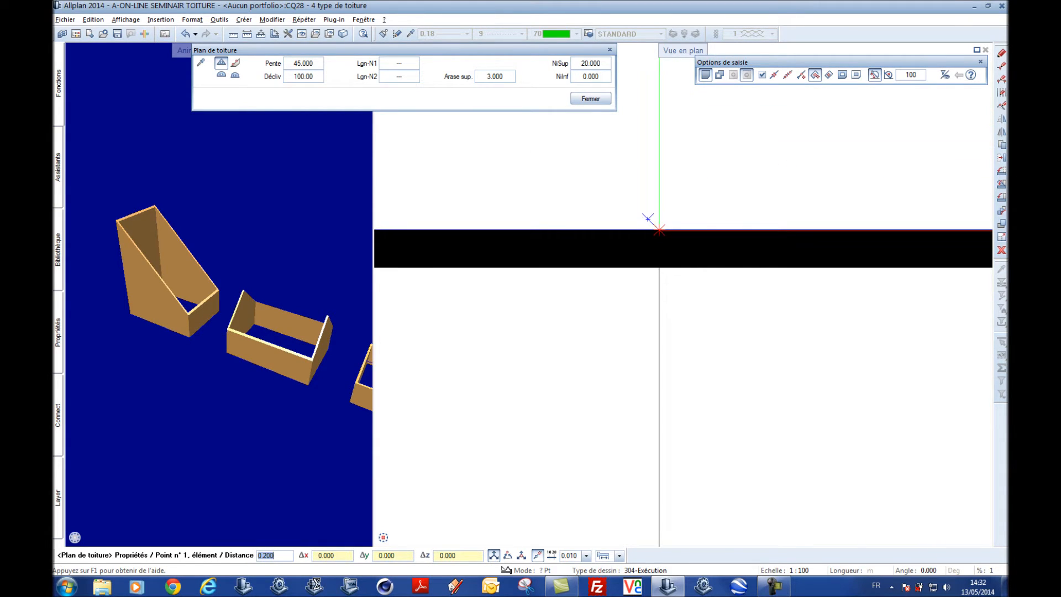
{"action": "left_click", "coordinate": [659, 229]}
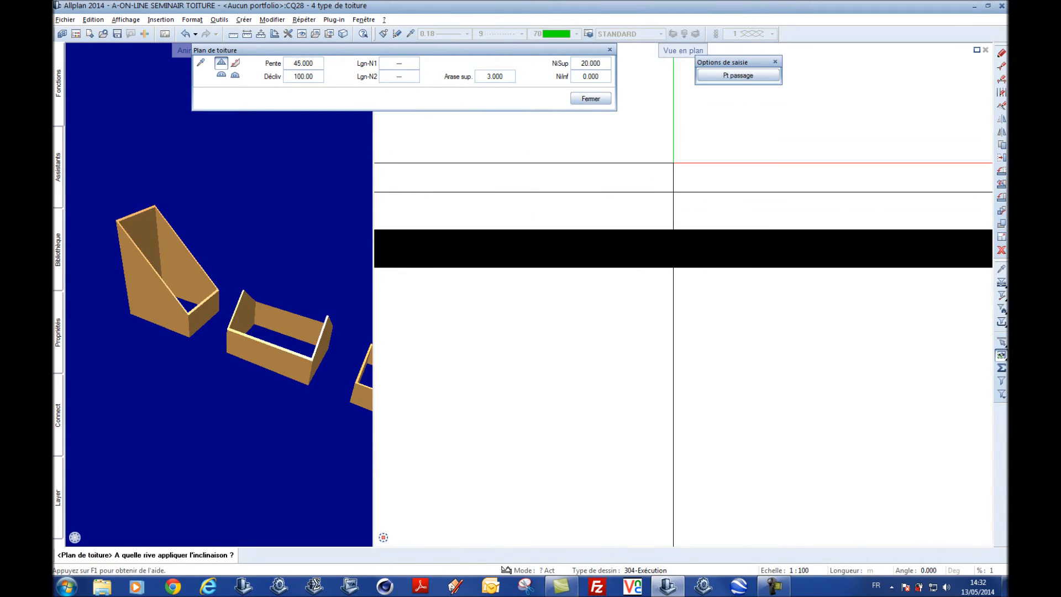
Apply the 45° slope to the upper, lower and right edges of building 3's roof outline in plan and finish the roof plane
{"action": "scroll", "coordinate": [673, 162], "scroll_direction": "down", "scroll_amount": 4}
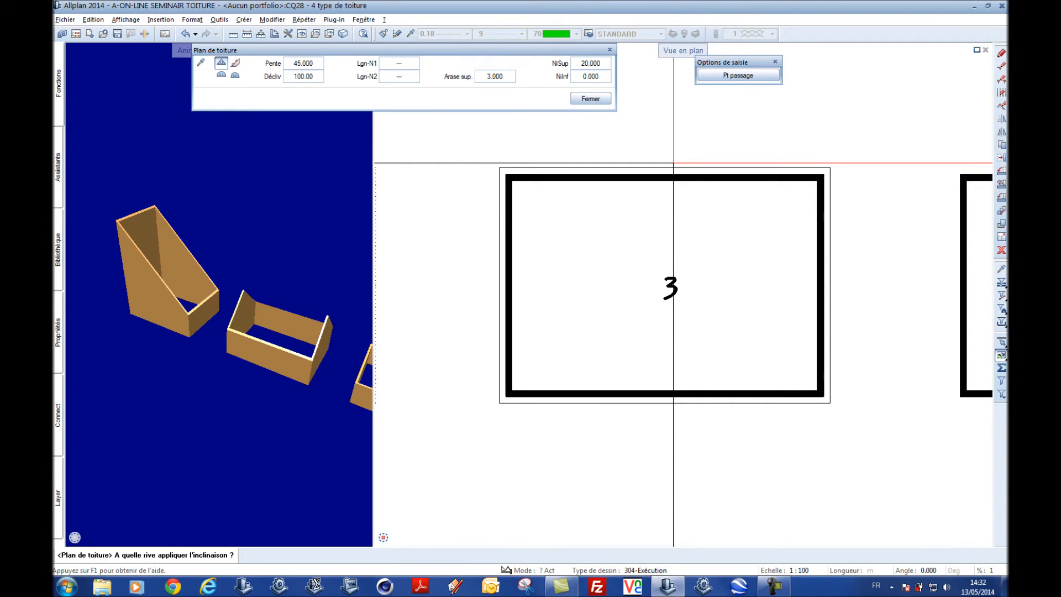
{"action": "left_click_drag", "start_coordinate": [849, 458], "coordinate": [627, 122]}
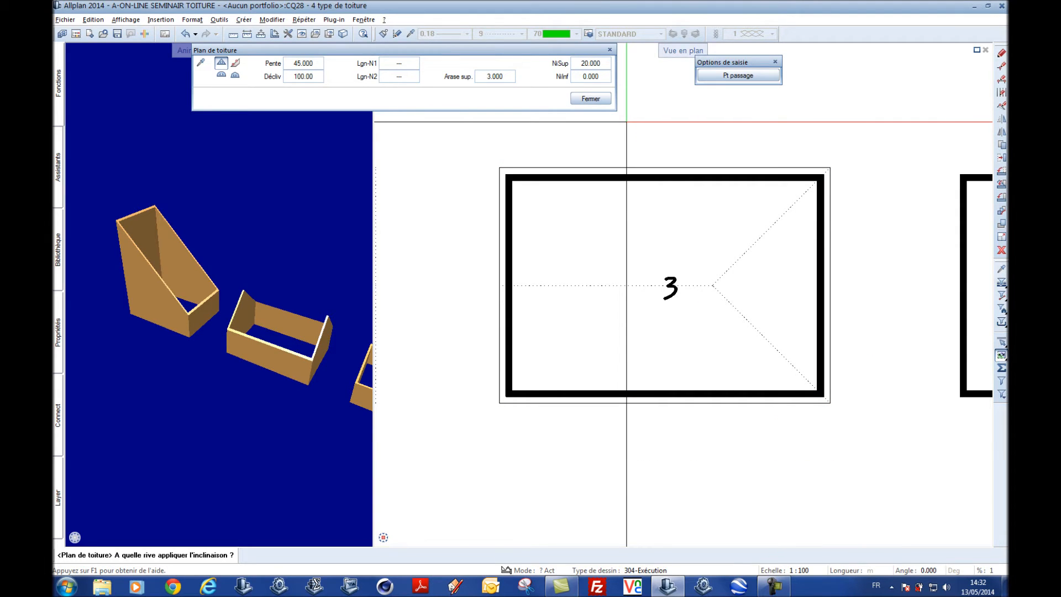
{"action": "key", "text": "Escape"}
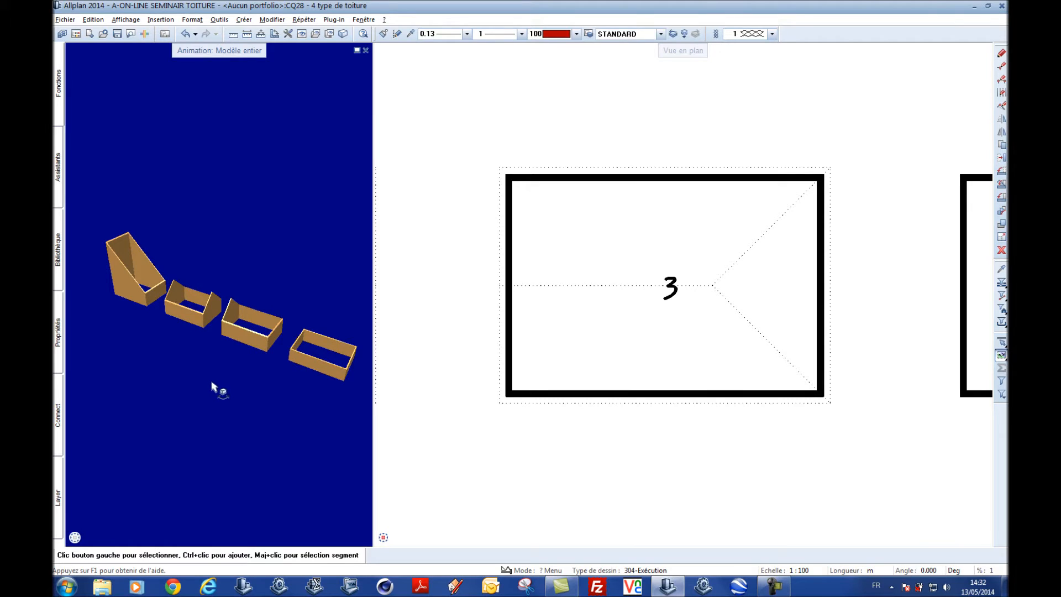
Generate a roof plane outline around building 4 from its outer wall contour with a 0.2 m offset
{"action": "scroll", "coordinate": [615, 249], "scroll_direction": "down", "scroll_amount": 2}
{"action": "middle_click_drag", "start_coordinate": [770, 268], "coordinate": [577, 262]}
{"action": "scroll", "coordinate": [662, 252], "scroll_direction": "up", "scroll_amount": 2}
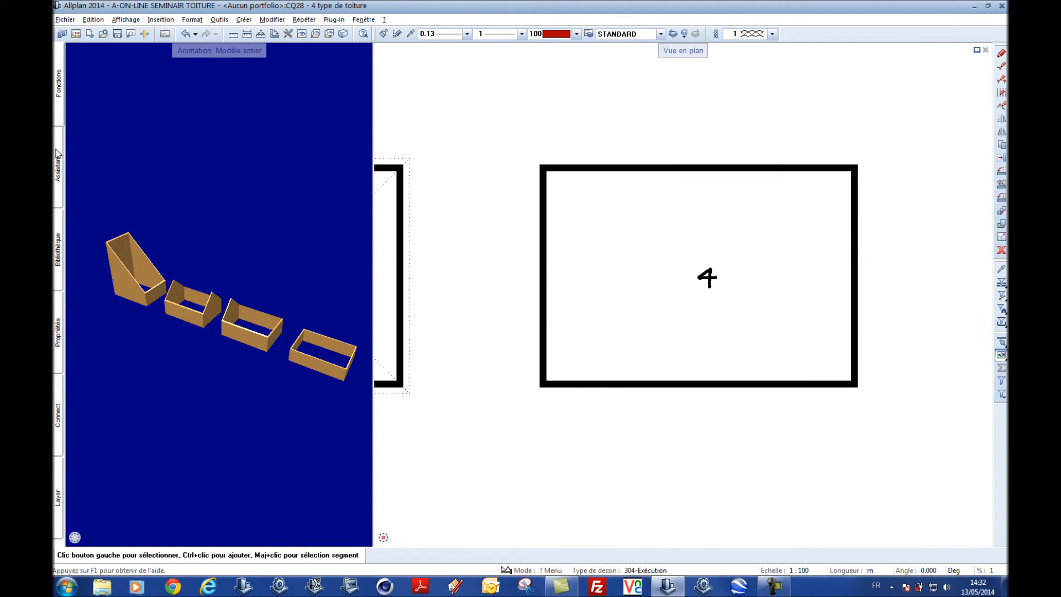
{"action": "mouse_move", "coordinate": [60, 124]}
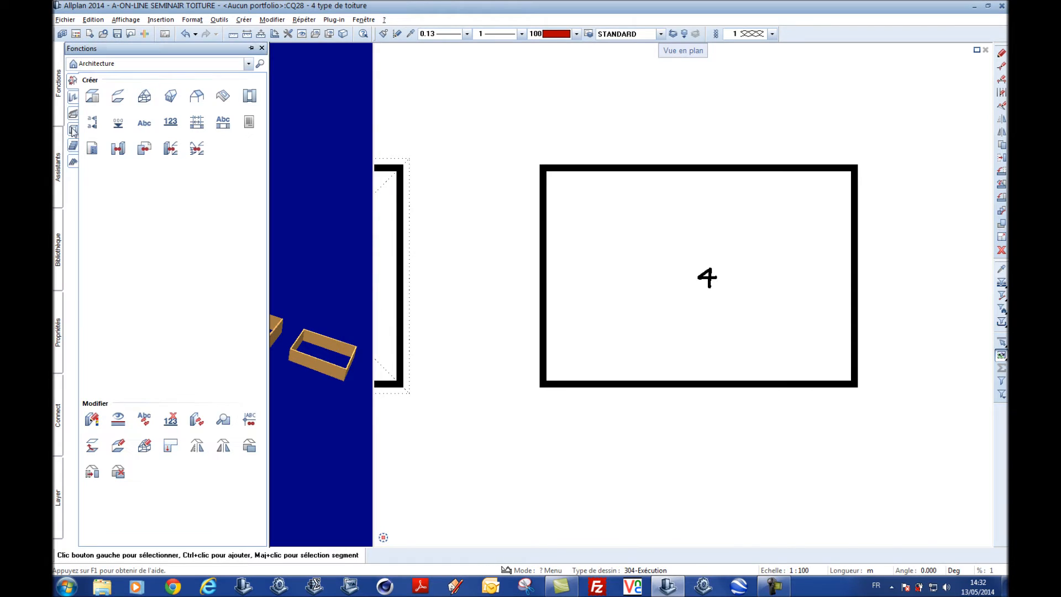
{"action": "left_click", "coordinate": [144, 97]}
{"action": "scroll", "coordinate": [684, 182], "scroll_direction": "up", "scroll_amount": 4}
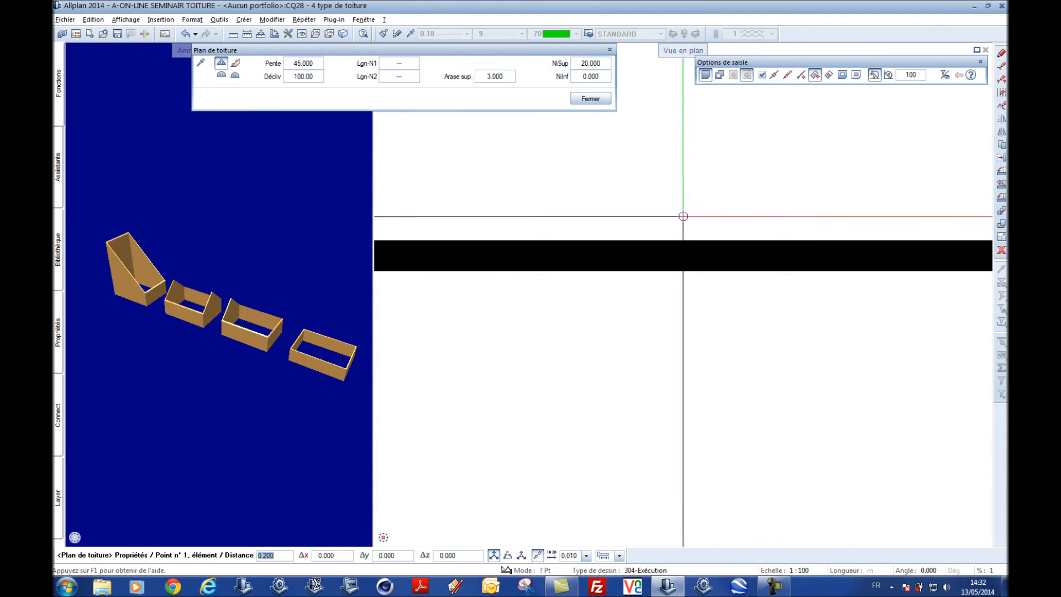
{"action": "left_click", "coordinate": [670, 230]}
{"action": "left_click", "coordinate": [683, 178]}
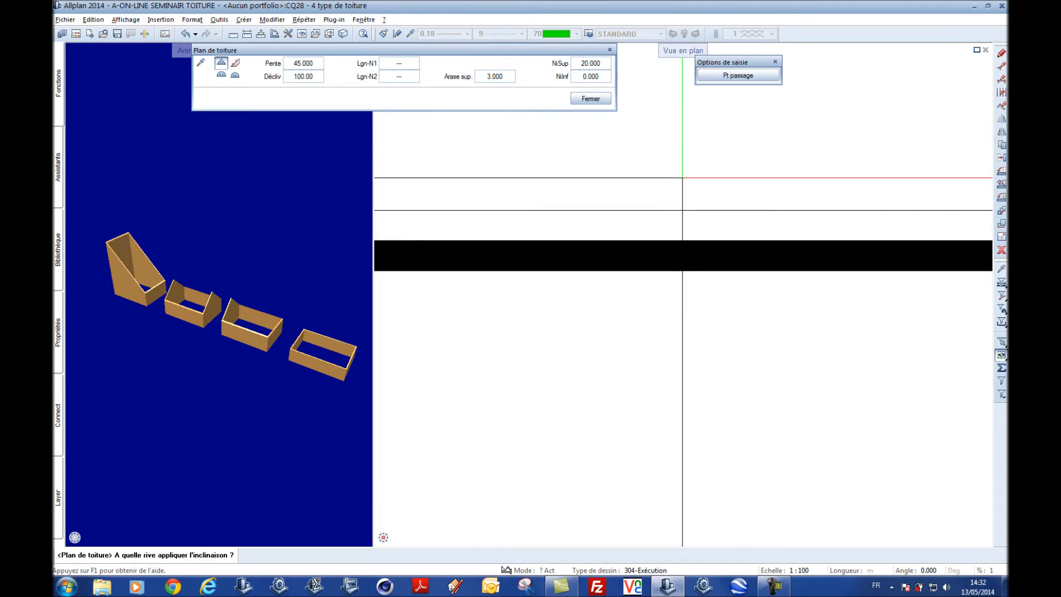
Apply the 45° slope to all four edges of building 4's roof outline and finish the hip roof plane
{"action": "scroll", "coordinate": [682, 178], "scroll_direction": "down", "scroll_amount": 4}
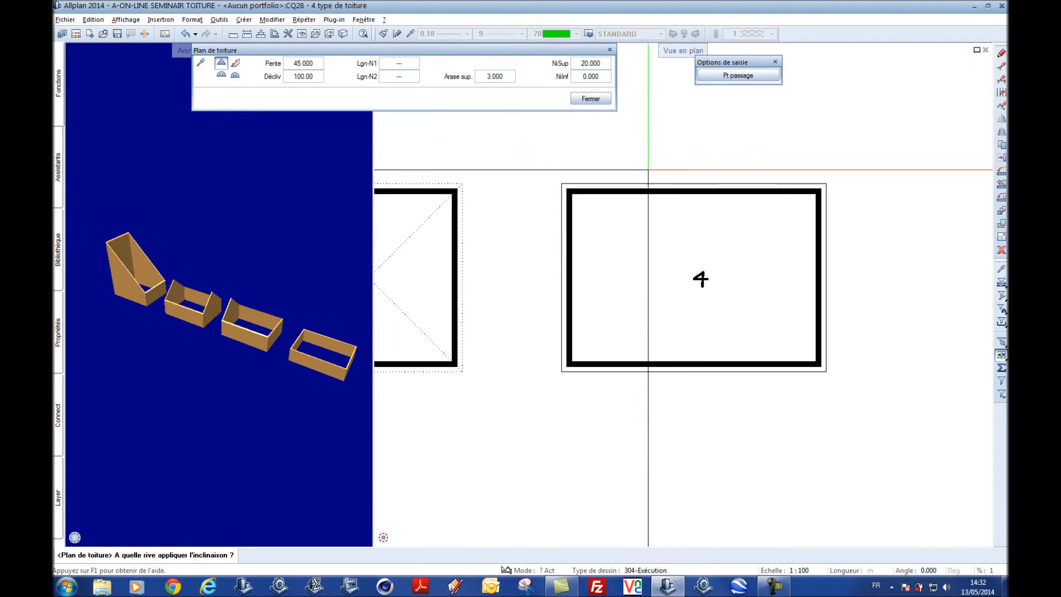
{"action": "left_click_drag", "start_coordinate": [512, 140], "coordinate": [852, 379]}
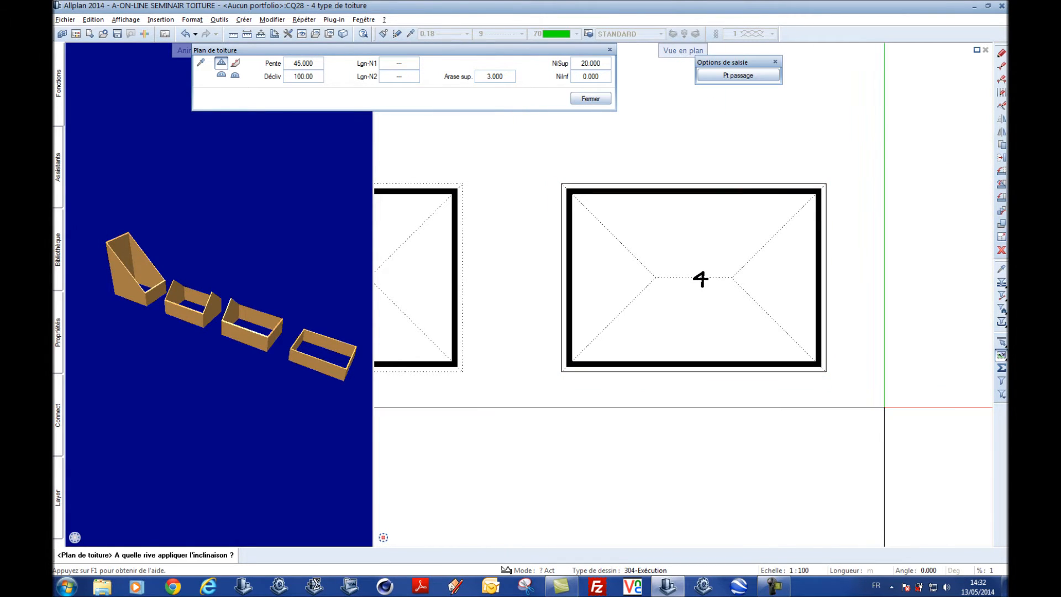
{"action": "key", "text": "Escape"}
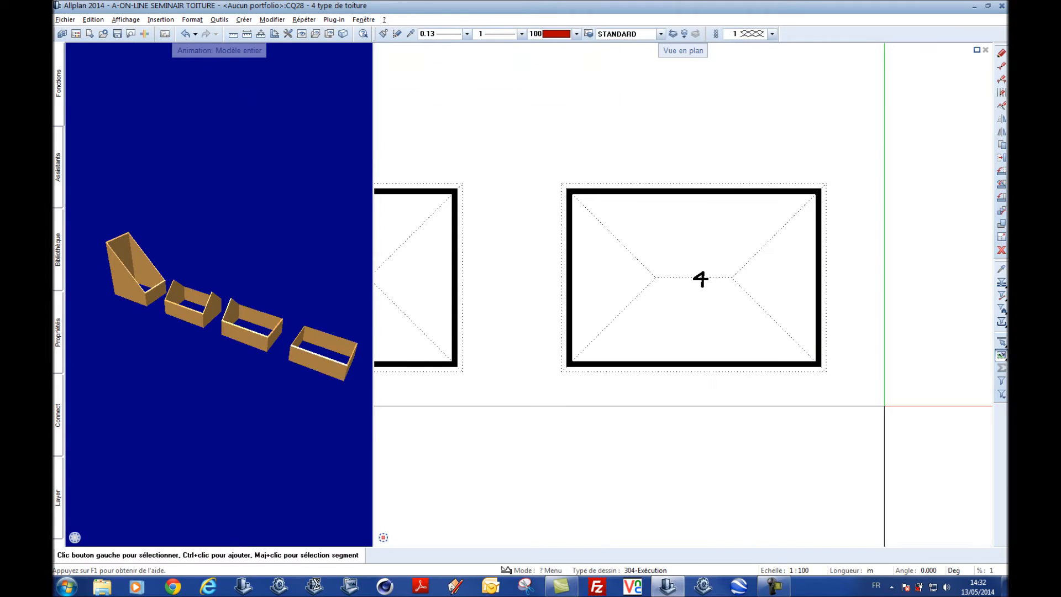
Start a roof covering (Couverture) for building 1 and accept the two-layer structure positioned by its upper edge (Bord supérieur)
{"action": "scroll", "coordinate": [885, 406], "scroll_direction": "down", "scroll_amount": 4}
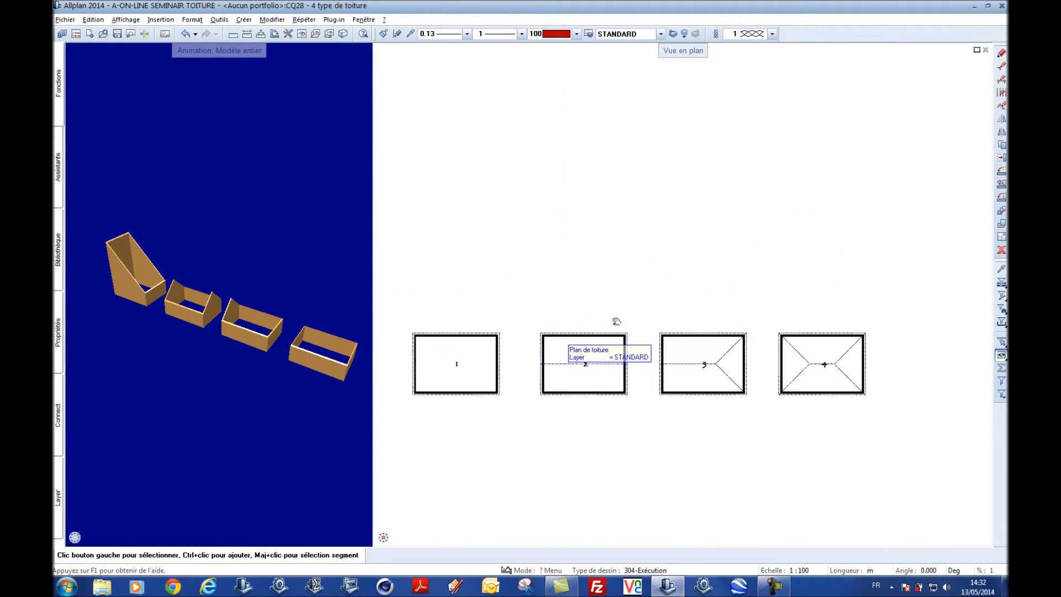
{"action": "middle_click_drag", "start_coordinate": [565, 342], "coordinate": [719, 283]}
{"action": "scroll", "coordinate": [641, 301], "scroll_direction": "up", "scroll_amount": 3}
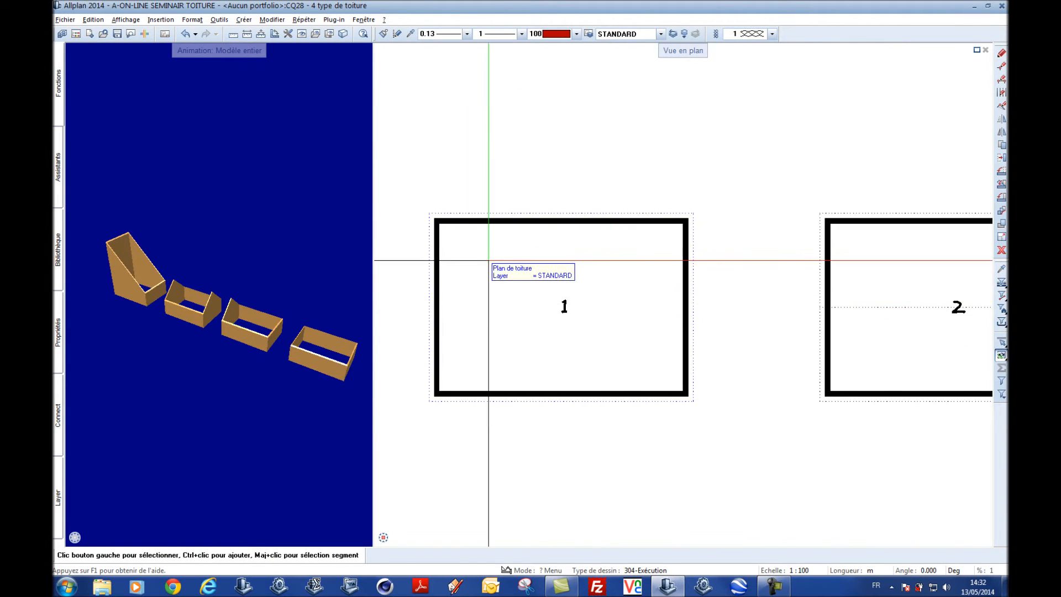
{"action": "mouse_move", "coordinate": [58, 101]}
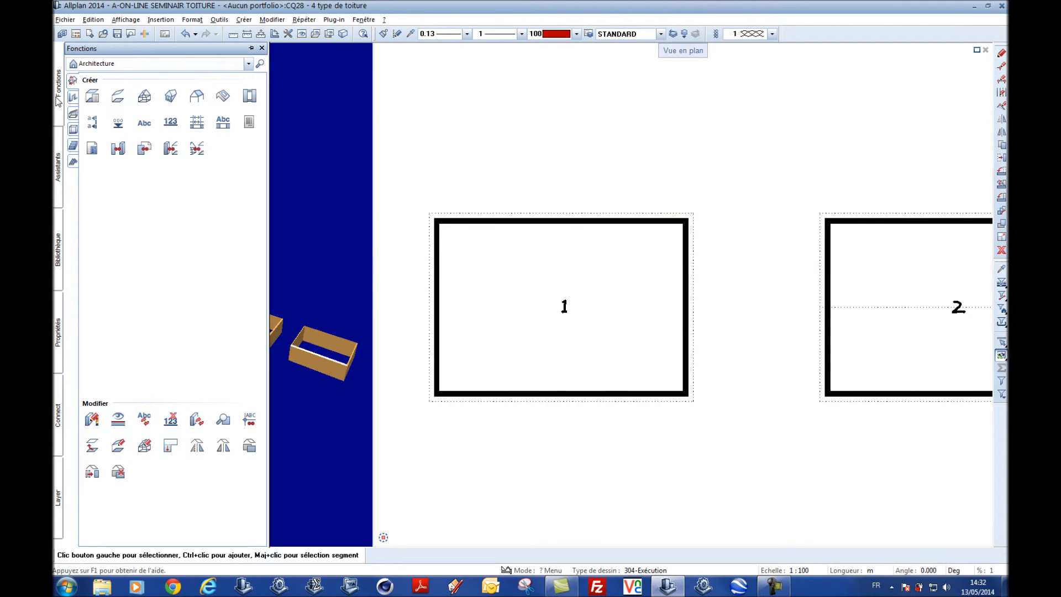
{"action": "left_click", "coordinate": [196, 97]}
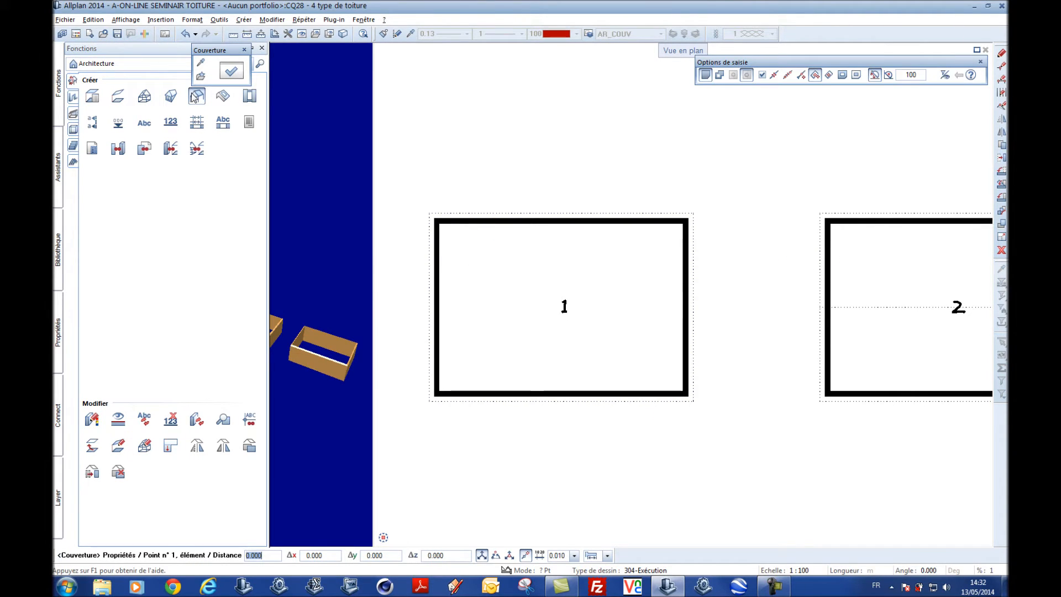
{"action": "left_click", "coordinate": [232, 70]}
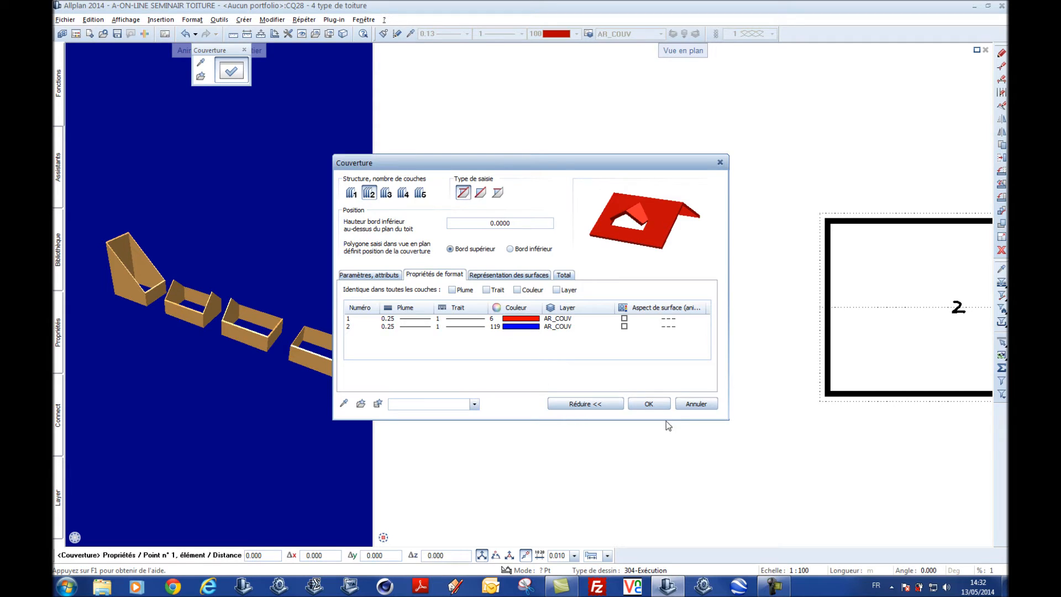
{"action": "left_click", "coordinate": [650, 404]}
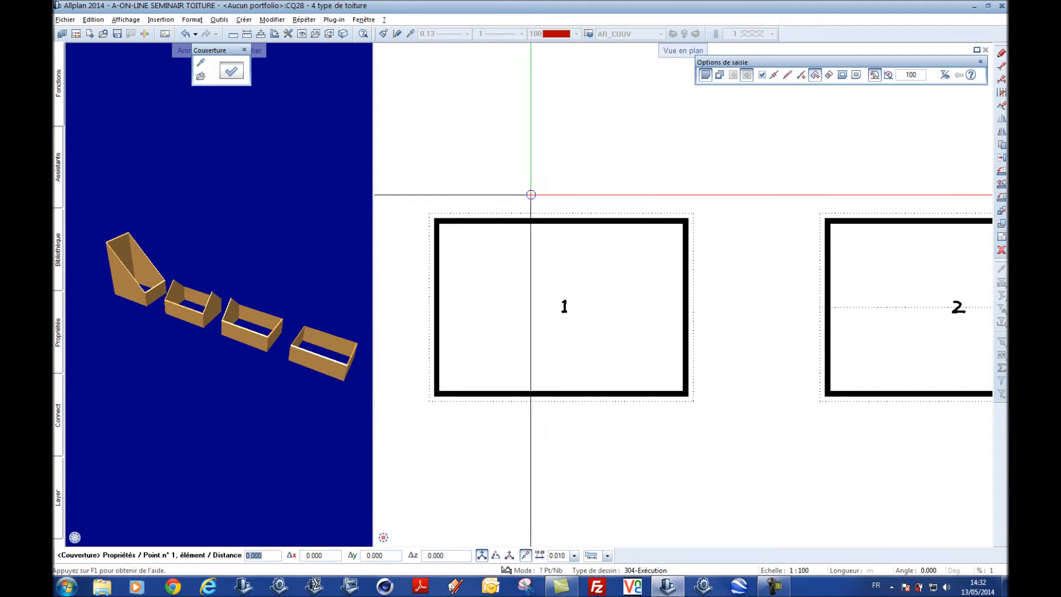
Generate the roof covering over building 1 from the full contour of its roof plane, finishing the Couverture command
{"action": "scroll", "coordinate": [540, 192], "scroll_direction": "up", "scroll_amount": 3}
{"action": "scroll", "coordinate": [540, 192], "scroll_direction": "down", "scroll_amount": 3}
{"action": "scroll", "coordinate": [645, 166], "scroll_direction": "up", "scroll_amount": 4}
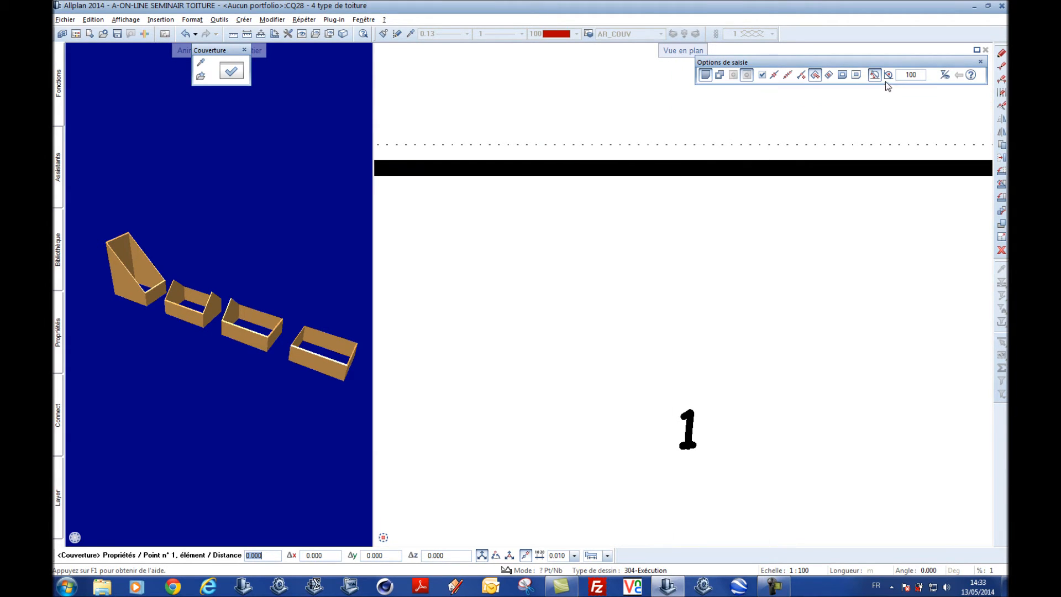
{"action": "left_click", "coordinate": [815, 76]}
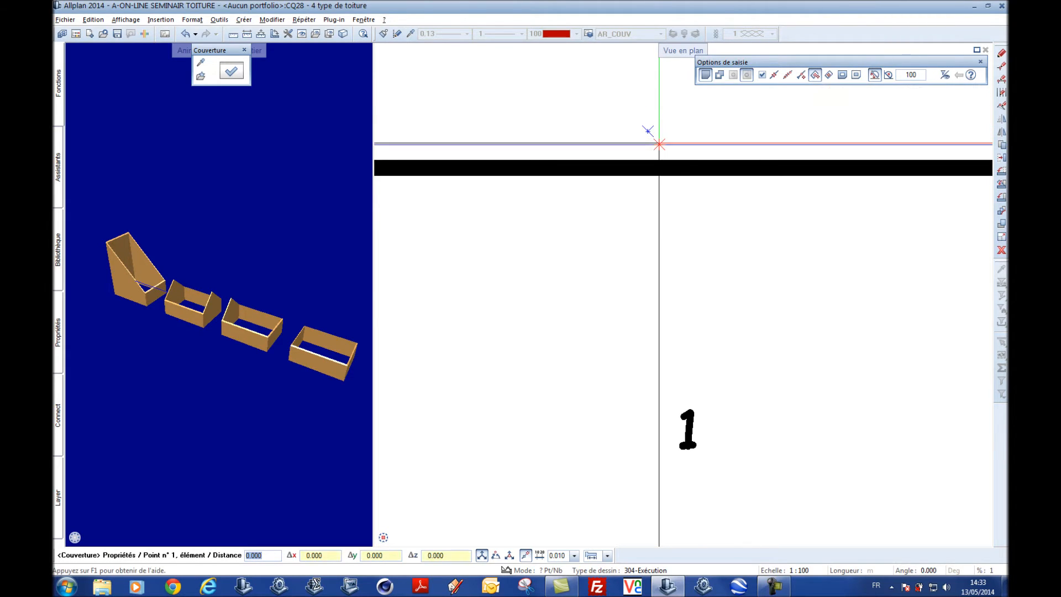
{"action": "left_click", "coordinate": [659, 144]}
{"action": "left_click", "coordinate": [659, 115]}
{"action": "scroll", "coordinate": [659, 115], "scroll_direction": "down", "scroll_amount": 3}
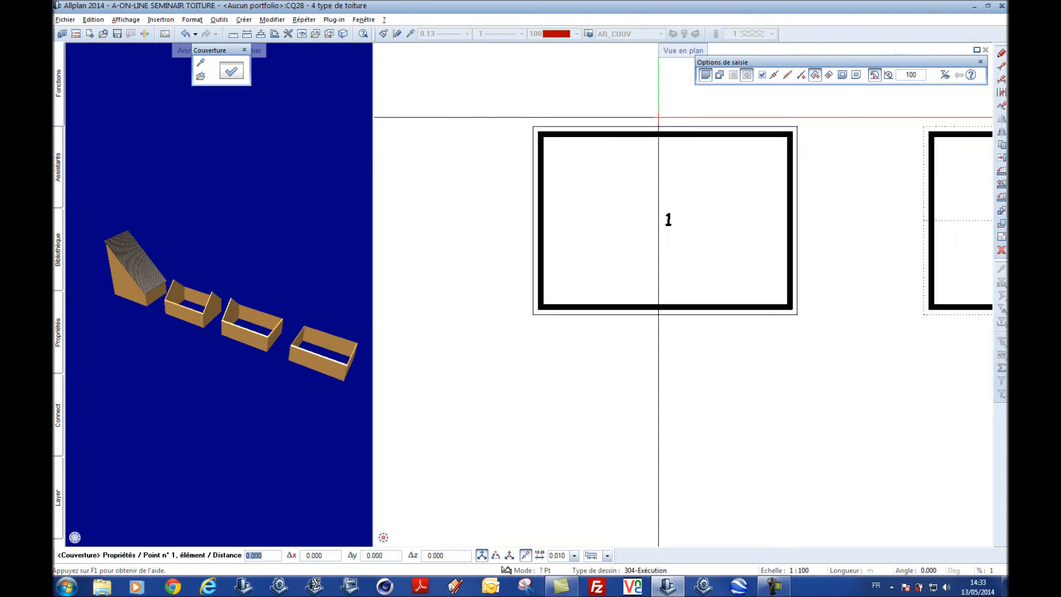
{"action": "middle_click_drag", "start_coordinate": [757, 109], "coordinate": [525, 124]}
{"action": "scroll", "coordinate": [689, 121], "scroll_direction": "up", "scroll_amount": 3}
{"action": "scroll", "coordinate": [706, 121], "scroll_direction": "up", "scroll_amount": 2}
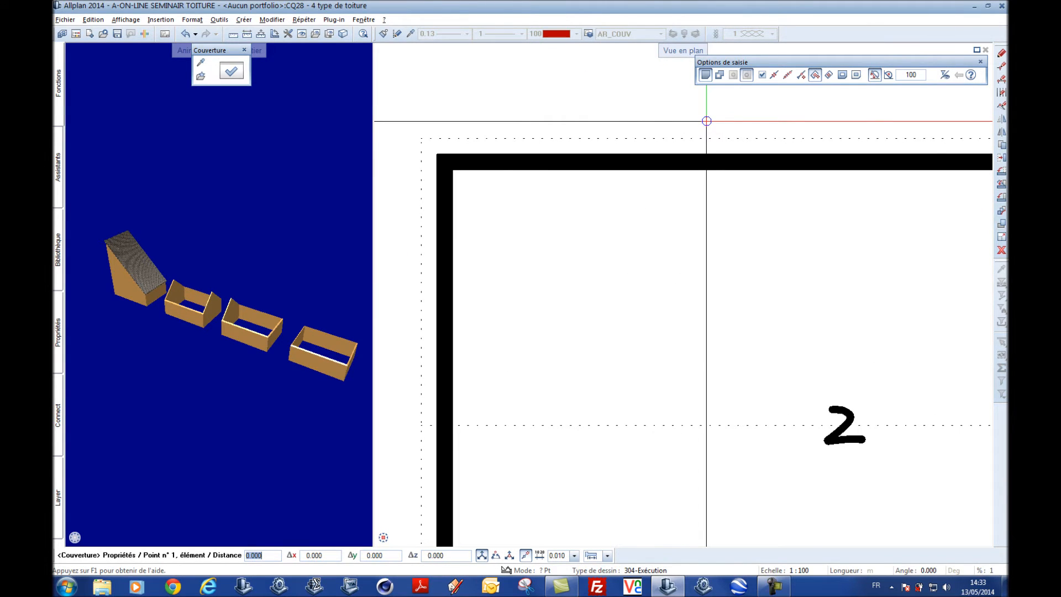
{"action": "scroll", "coordinate": [707, 121], "scroll_direction": "down", "scroll_amount": 4}
{"action": "middle_click_drag", "start_coordinate": [581, 145], "coordinate": [685, 143]}
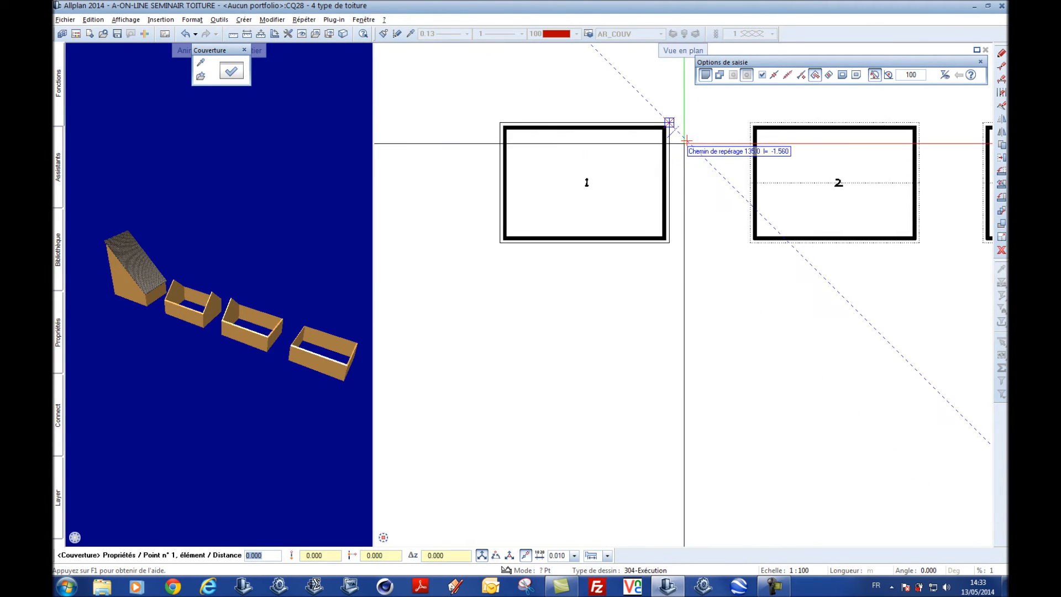
{"action": "scroll", "coordinate": [685, 143], "scroll_direction": "up", "scroll_amount": 1}
{"action": "key", "text": "Escape"}
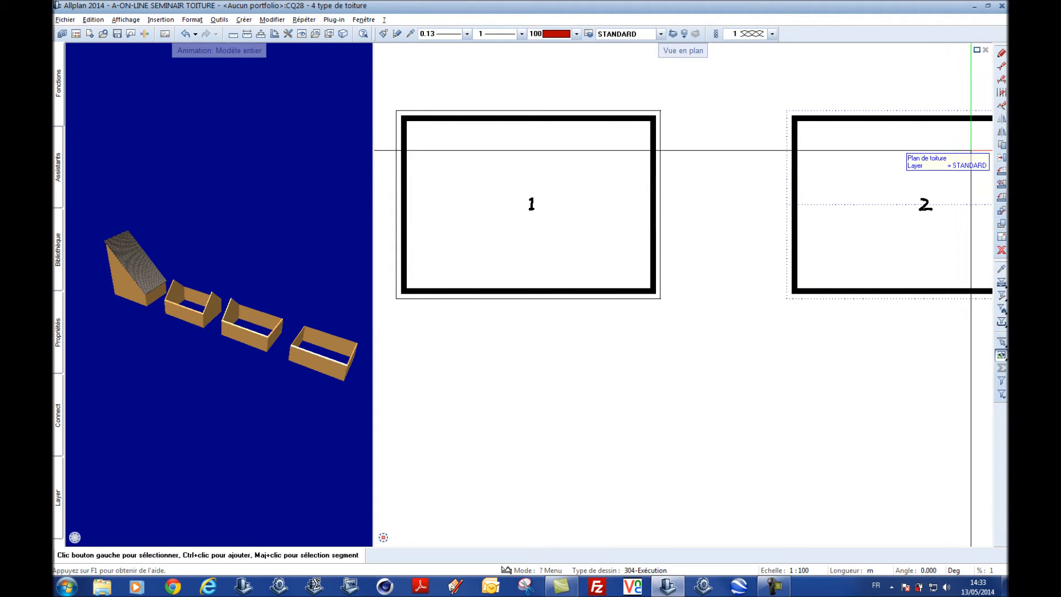
Copy building 1's roof covering from the lower-right outer wall corner onto the matching corner of building 2
{"action": "left_click", "coordinate": [1000, 145]}
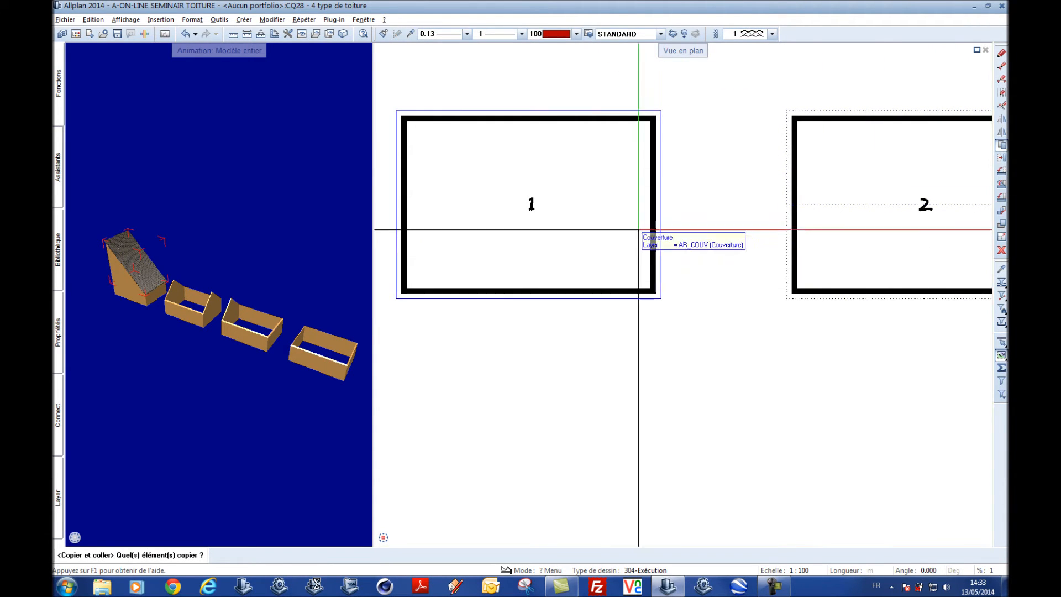
{"action": "left_click", "coordinate": [594, 238]}
{"action": "scroll", "coordinate": [654, 299], "scroll_direction": "up", "scroll_amount": 3}
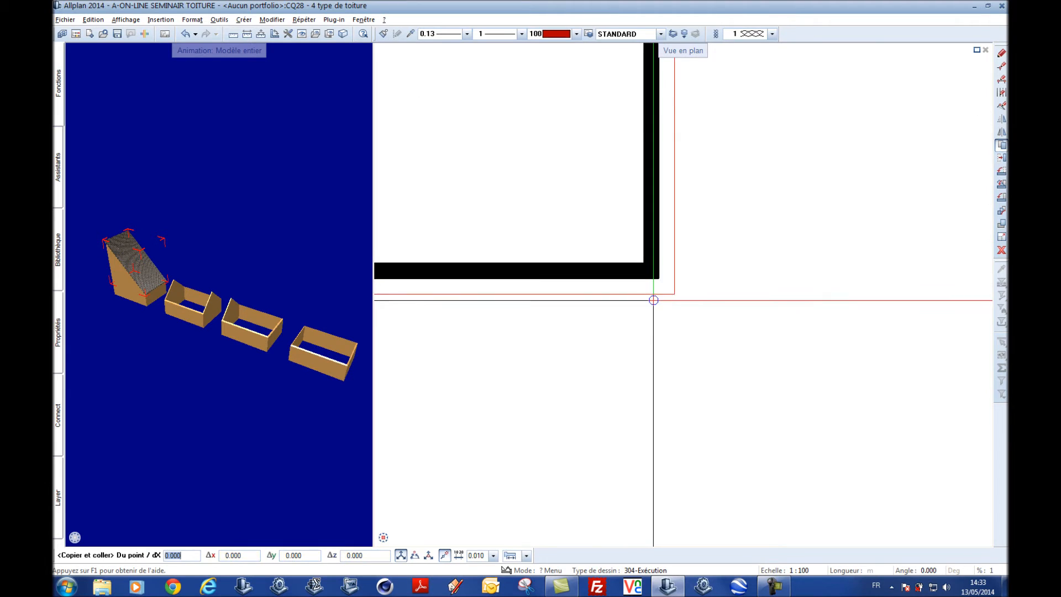
{"action": "left_click", "coordinate": [657, 279]}
{"action": "scroll", "coordinate": [653, 259], "scroll_direction": "down", "scroll_amount": 3}
{"action": "middle_click_drag", "start_coordinate": [818, 237], "coordinate": [717, 253]}
{"action": "scroll", "coordinate": [727, 269], "scroll_direction": "up", "scroll_amount": 3}
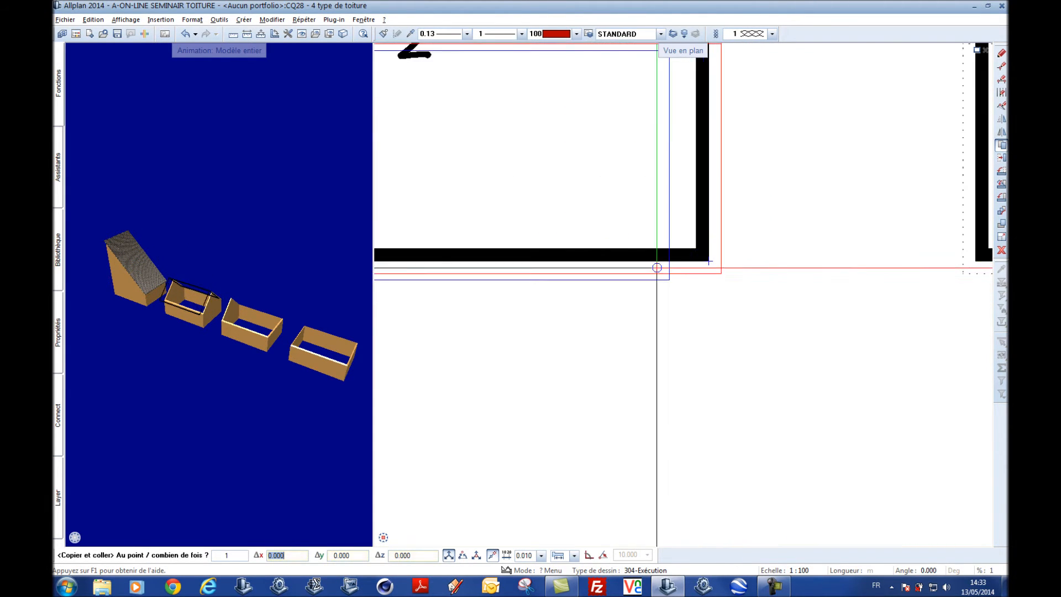
Place further copies of the covering at the lower-right outer wall corners of buildings 3 and 4, ending the copy
{"action": "scroll", "coordinate": [658, 268], "scroll_direction": "down", "scroll_amount": 3}
{"action": "scroll", "coordinate": [873, 267], "scroll_direction": "up", "scroll_amount": 3}
{"action": "scroll", "coordinate": [874, 268], "scroll_direction": "up", "scroll_amount": 2}
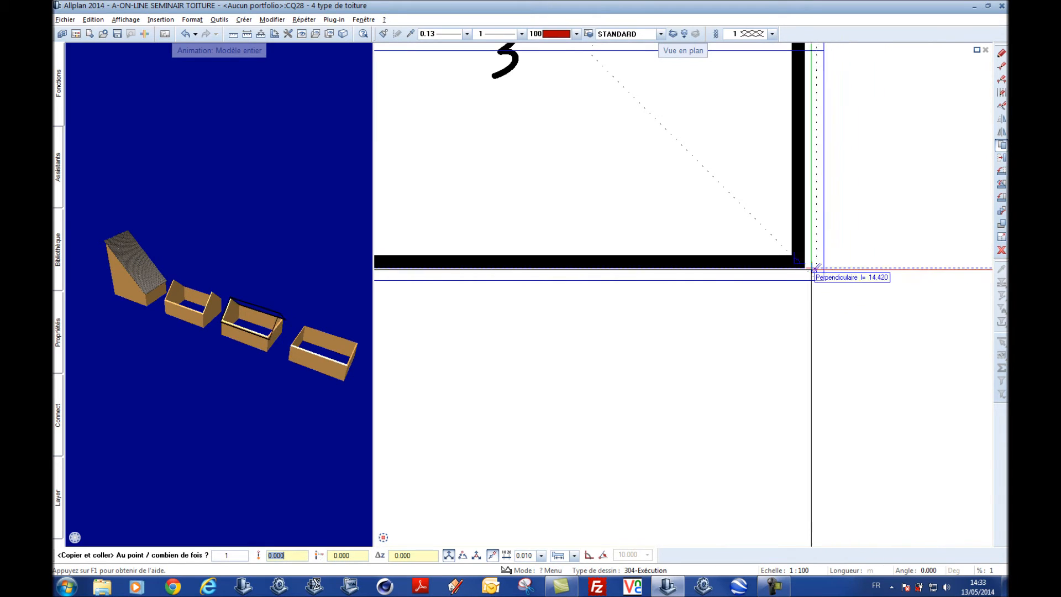
{"action": "scroll", "coordinate": [805, 268], "scroll_direction": "down", "scroll_amount": 4}
{"action": "middle_click_drag", "start_coordinate": [906, 232], "coordinate": [729, 232]}
{"action": "scroll", "coordinate": [842, 236], "scroll_direction": "up", "scroll_amount": 4}
{"action": "scroll", "coordinate": [841, 237], "scroll_direction": "up", "scroll_amount": 2}
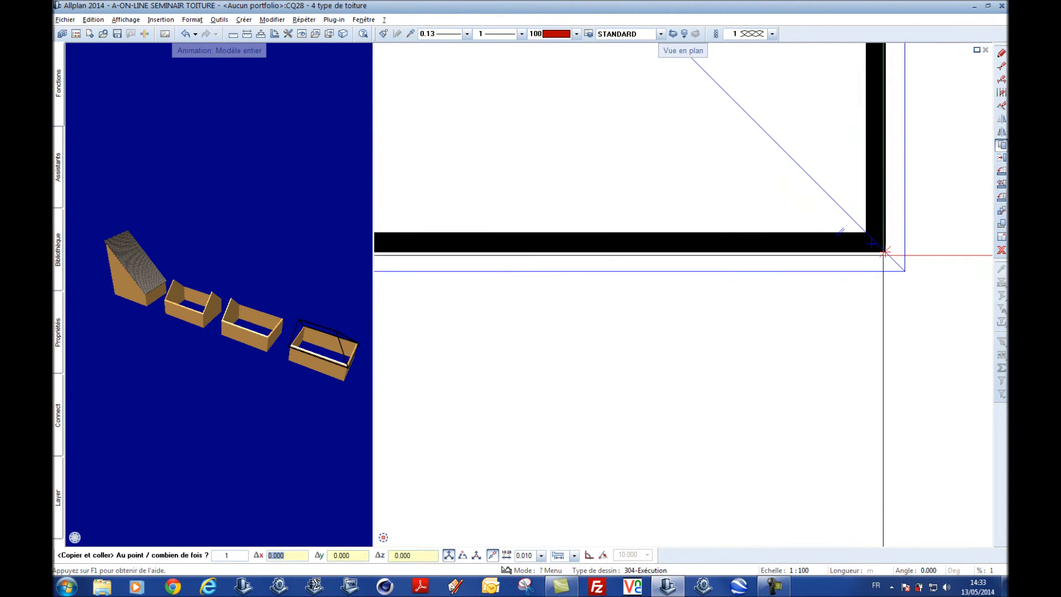
{"action": "left_click", "coordinate": [885, 252]}
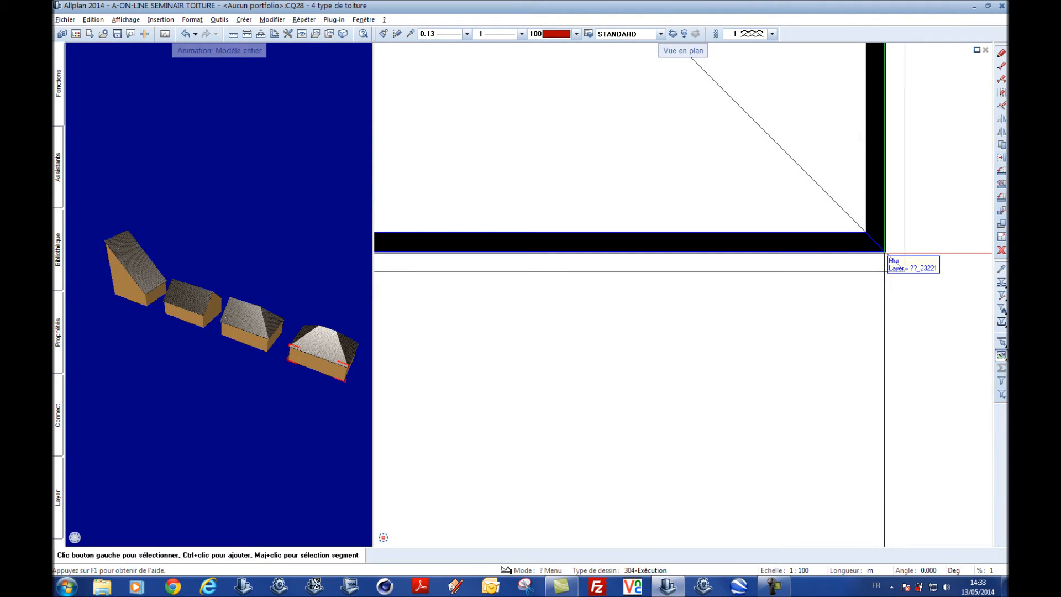
Inspect the four covered roofs in an enlarged 3D animation view and close that view
{"action": "middle_click_drag", "start_coordinate": [284, 225], "coordinate": [268, 175]}
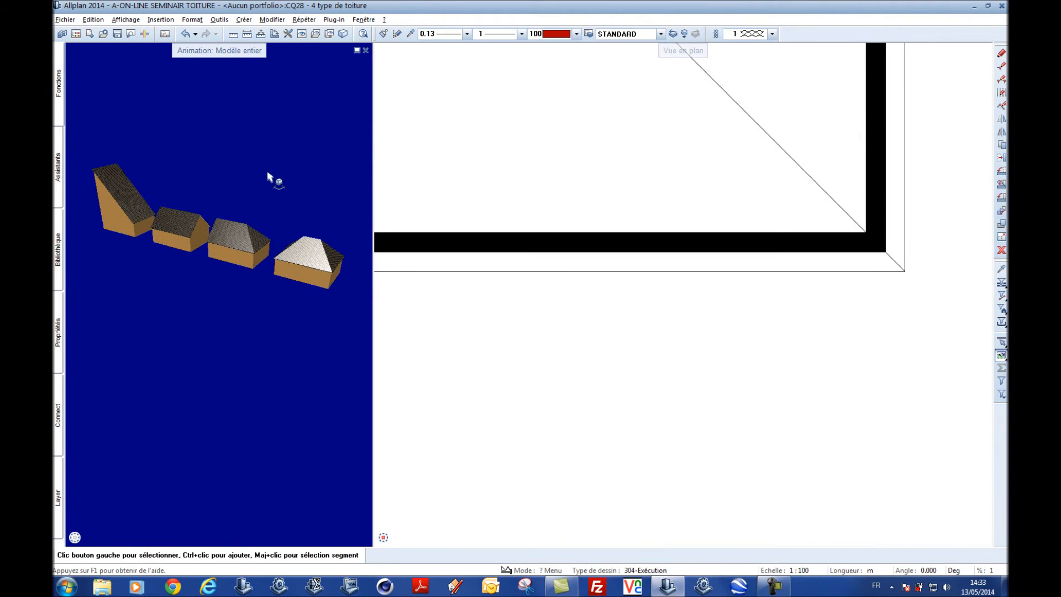
{"action": "left_click", "coordinate": [357, 51]}
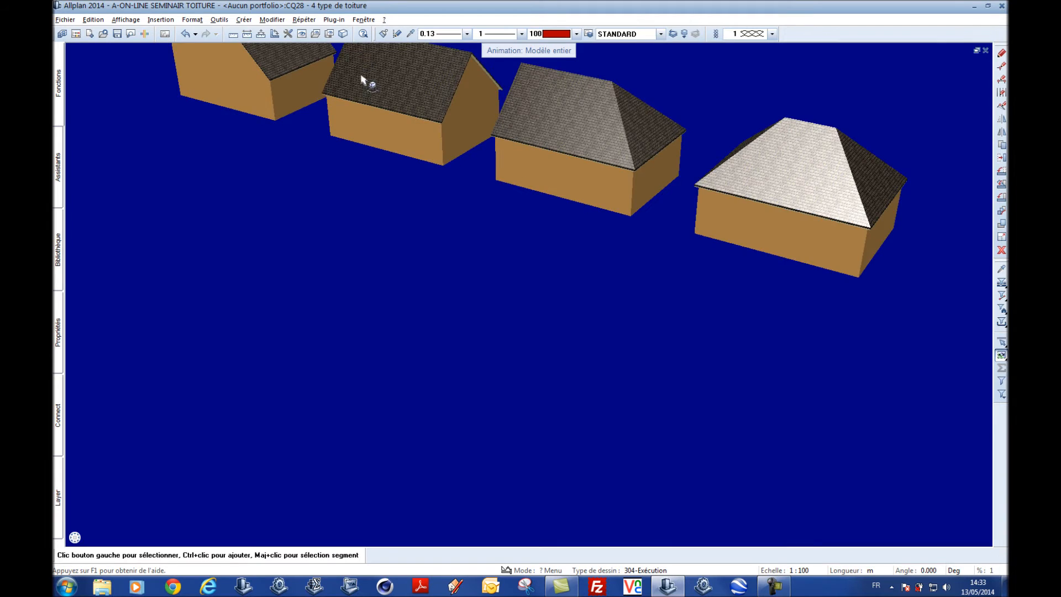
{"action": "mouse_move", "coordinate": [731, 304]}
{"action": "left_mouse_down"}
{"action": "mouse_move", "coordinate": [286, 405]}
{"action": "mouse_move", "coordinate": [545, 302]}
{"action": "mouse_move", "coordinate": [593, 345]}
{"action": "mouse_move", "coordinate": [459, 314]}
{"action": "mouse_move", "coordinate": [645, 350]}
{"action": "mouse_move", "coordinate": [482, 330]}
{"action": "left_mouse_up"}
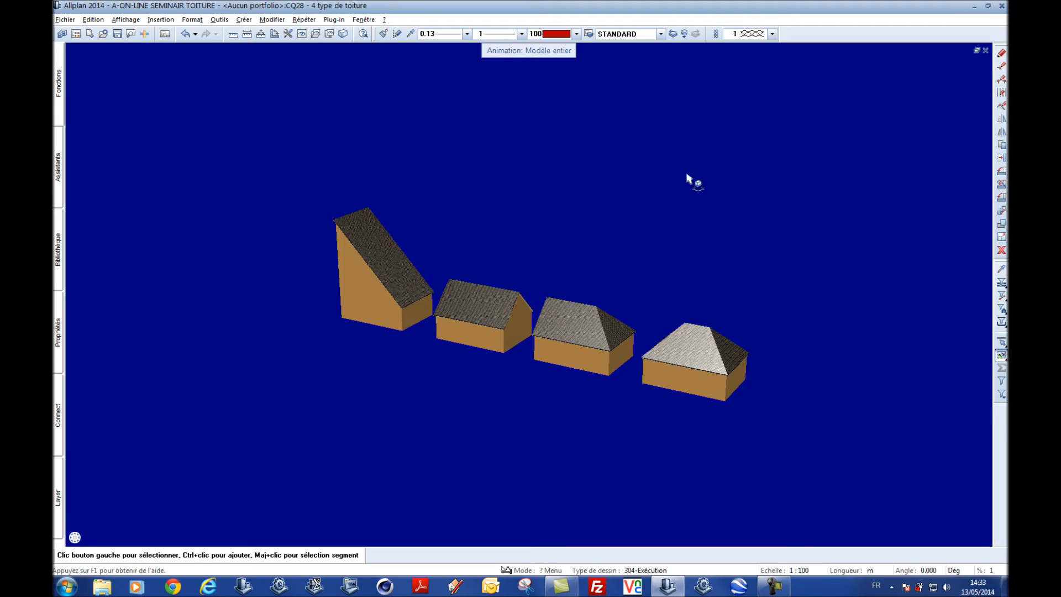
{"action": "left_click", "coordinate": [986, 52]}
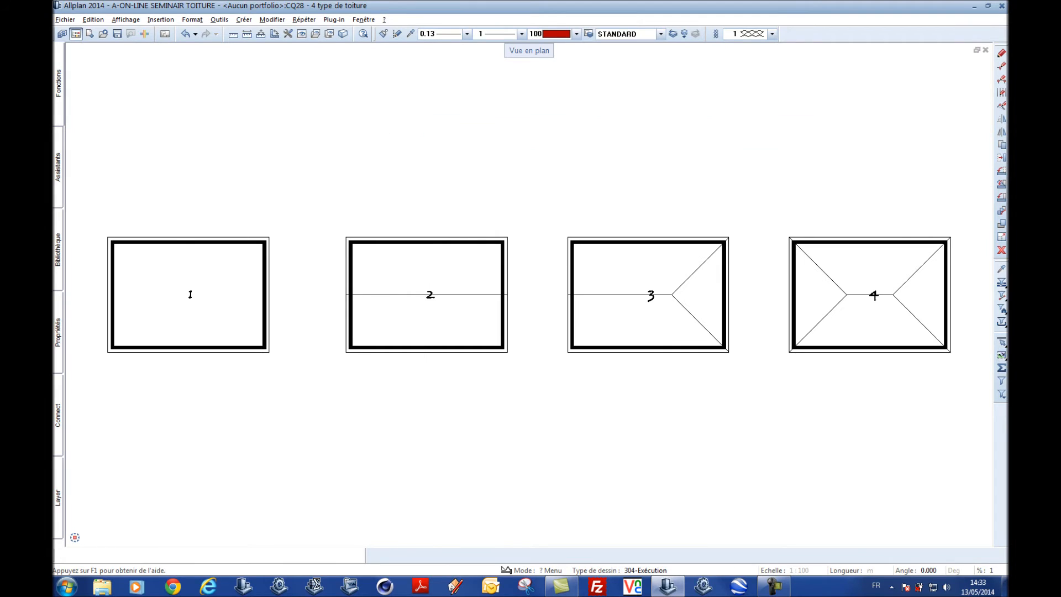
Open the drawing file CQ29 - Toiture par points de passage and show a 3D view beside the plan
{"action": "double_click", "coordinate": [417, 145]}
{"action": "double_click", "coordinate": [231, 171]}
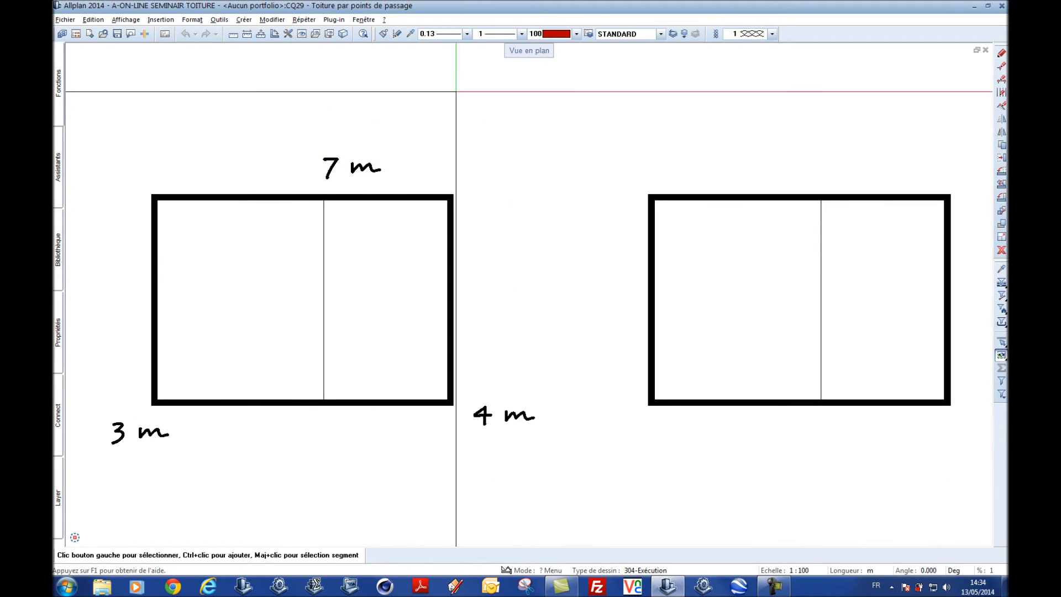
{"action": "scroll", "coordinate": [503, 71], "scroll_direction": "down", "scroll_amount": 1}
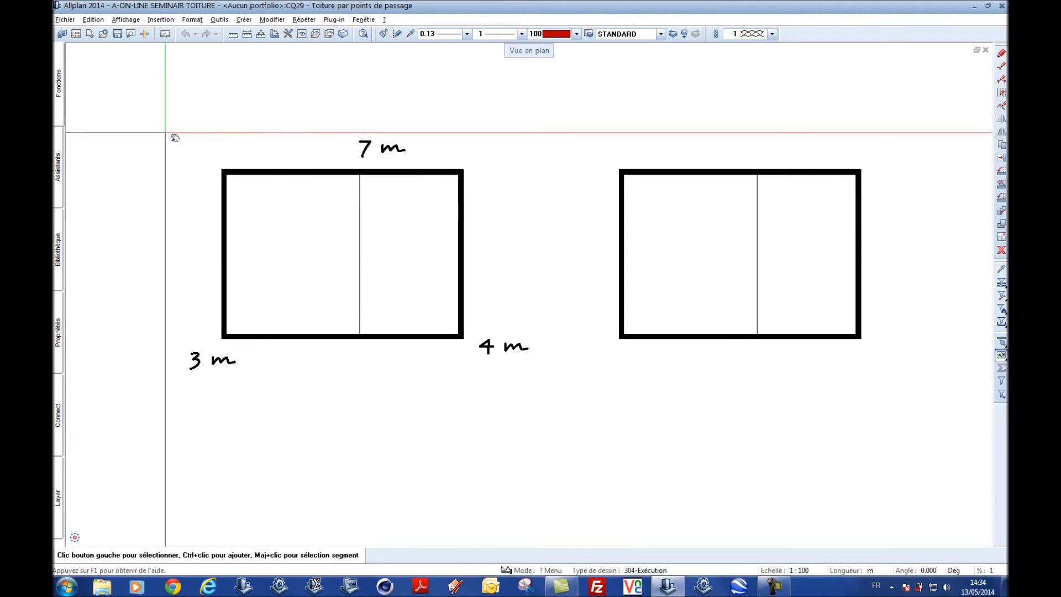
{"action": "middle_click_drag", "start_coordinate": [175, 138], "coordinate": [220, 157]}
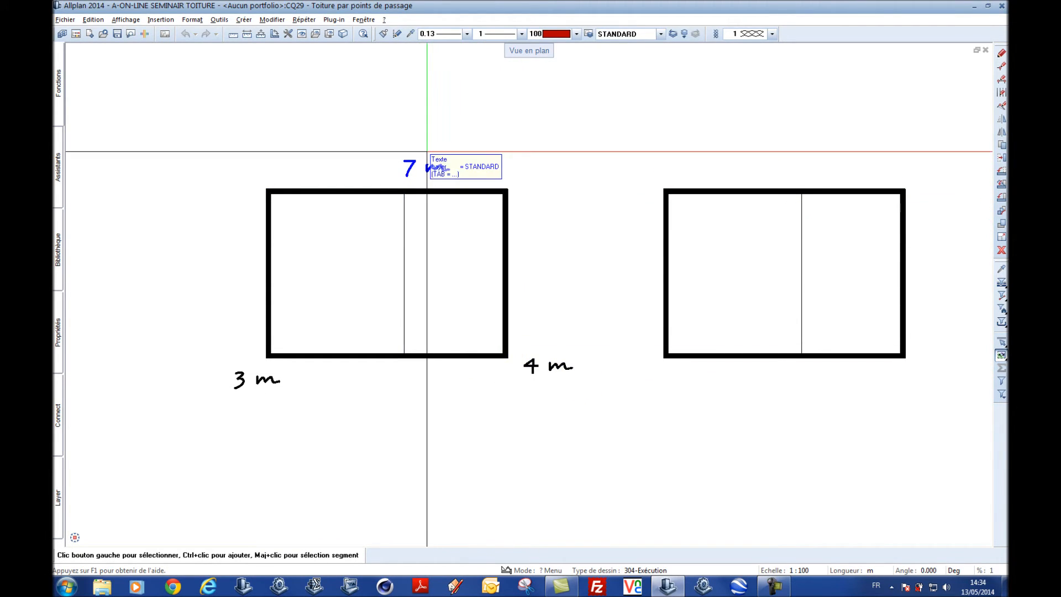
{"action": "key", "text": "F4"}
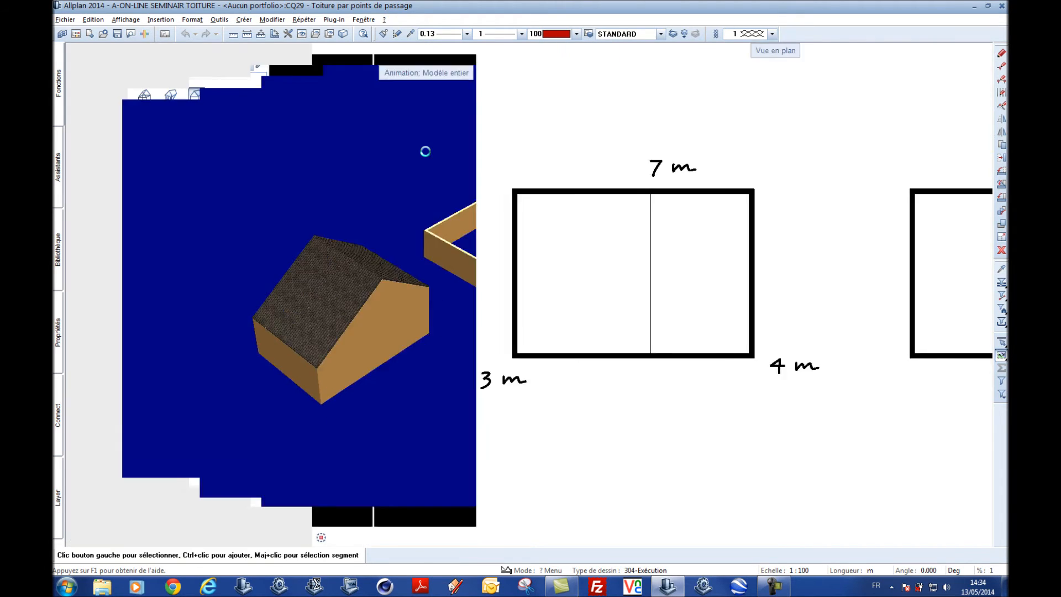
Examine the finished asymmetric sample roof and the uncovered second building in the 3D and plan views
{"action": "left_click_drag", "start_coordinate": [243, 392], "coordinate": [244, 426]}
{"action": "middle_click_drag", "start_coordinate": [160, 362], "coordinate": [187, 362]}
{"action": "scroll", "coordinate": [124, 321], "scroll_direction": "up", "scroll_amount": 3}
{"action": "left_click_drag", "start_coordinate": [124, 320], "coordinate": [282, 313]}
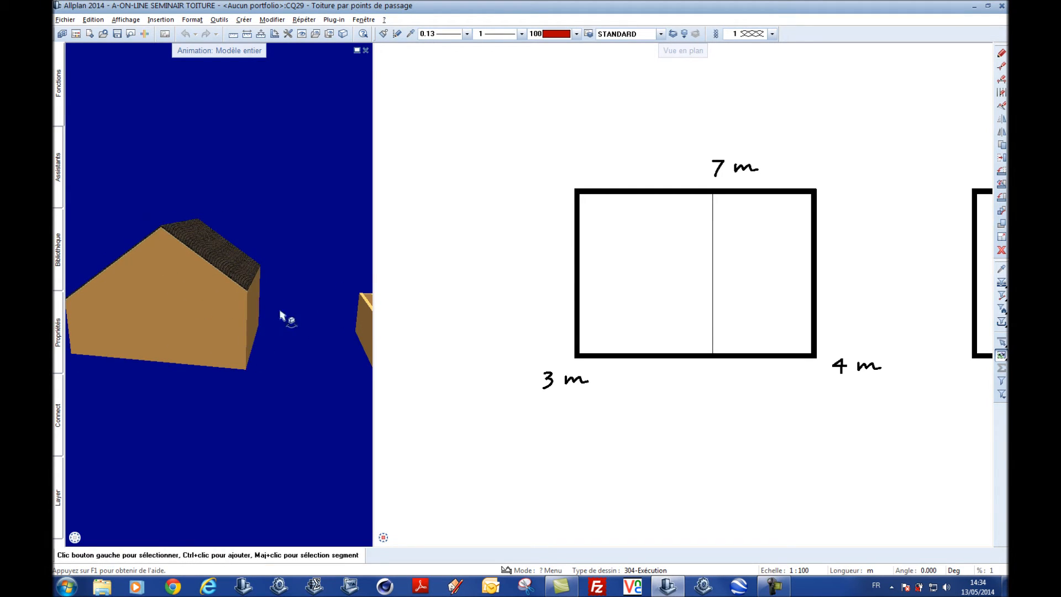
{"action": "middle_click_drag", "start_coordinate": [339, 336], "coordinate": [150, 332]}
{"action": "left_click_drag", "start_coordinate": [149, 331], "coordinate": [182, 328]}
{"action": "middle_click_drag", "start_coordinate": [581, 315], "coordinate": [464, 323]}
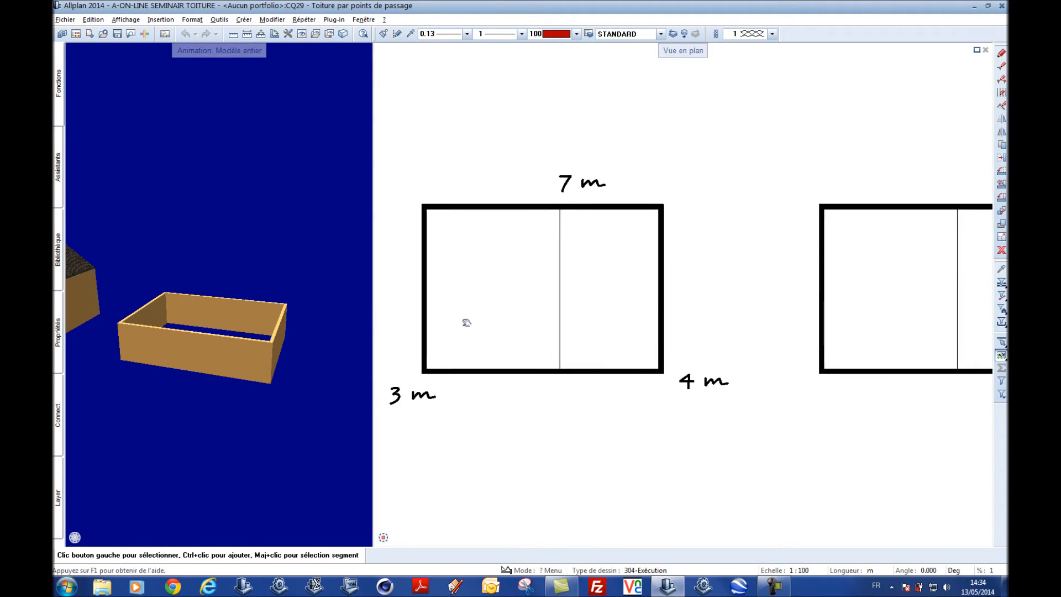
{"action": "middle_click_drag", "start_coordinate": [829, 325], "coordinate": [592, 329]}
{"action": "scroll", "coordinate": [730, 324], "scroll_direction": "up", "scroll_amount": 1}
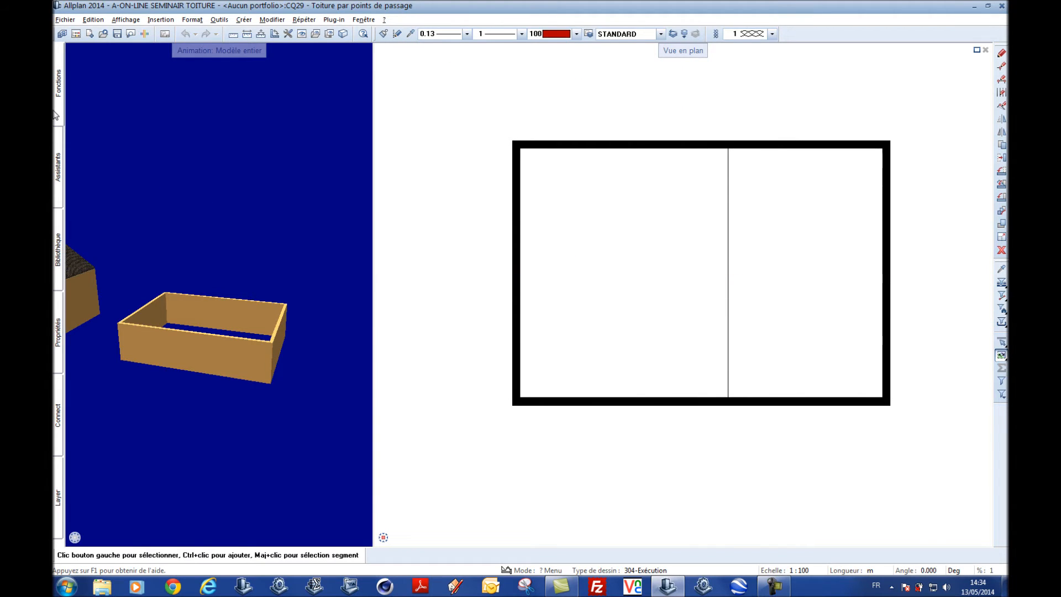
Outline a passage-point roof plane over the second building's right part, from its lower-right outer corner to the dividing line's upper end, with 0 offset
{"action": "mouse_move", "coordinate": [56, 115]}
{"action": "left_click", "coordinate": [143, 96]}
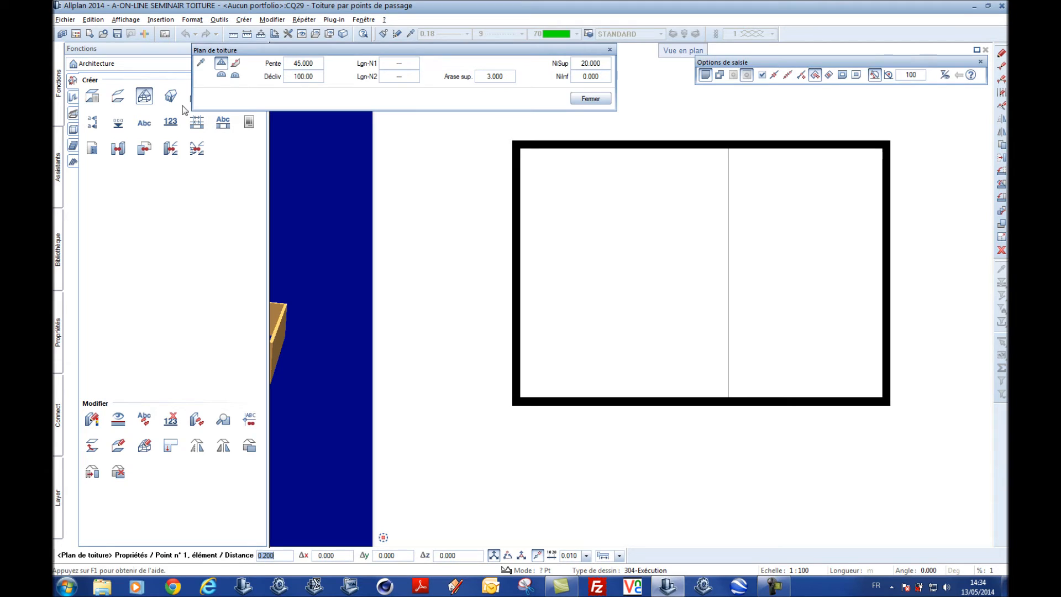
{"action": "left_click", "coordinate": [236, 64]}
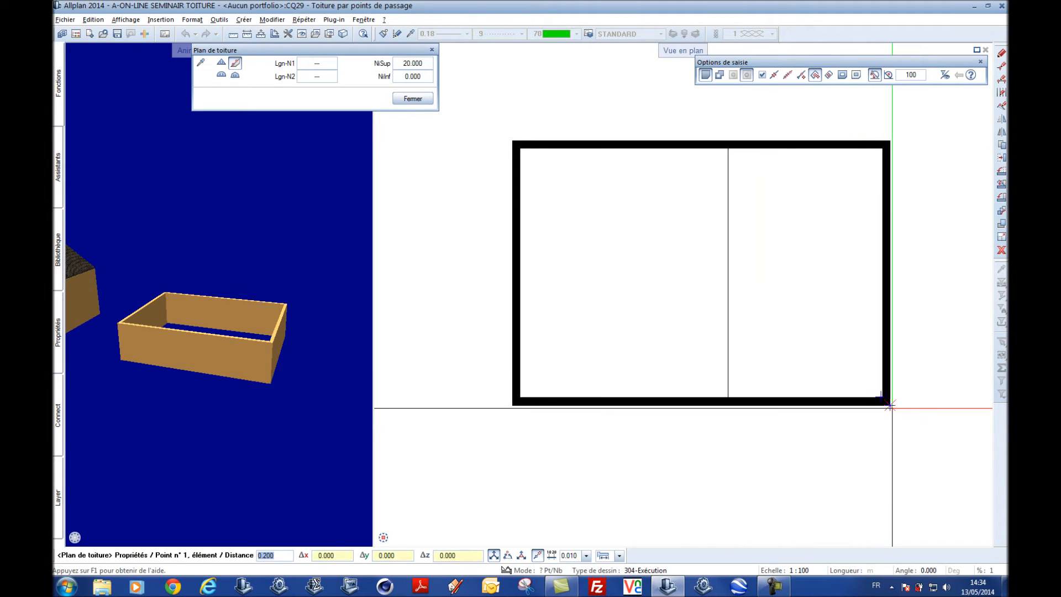
{"action": "left_click", "coordinate": [891, 410]}
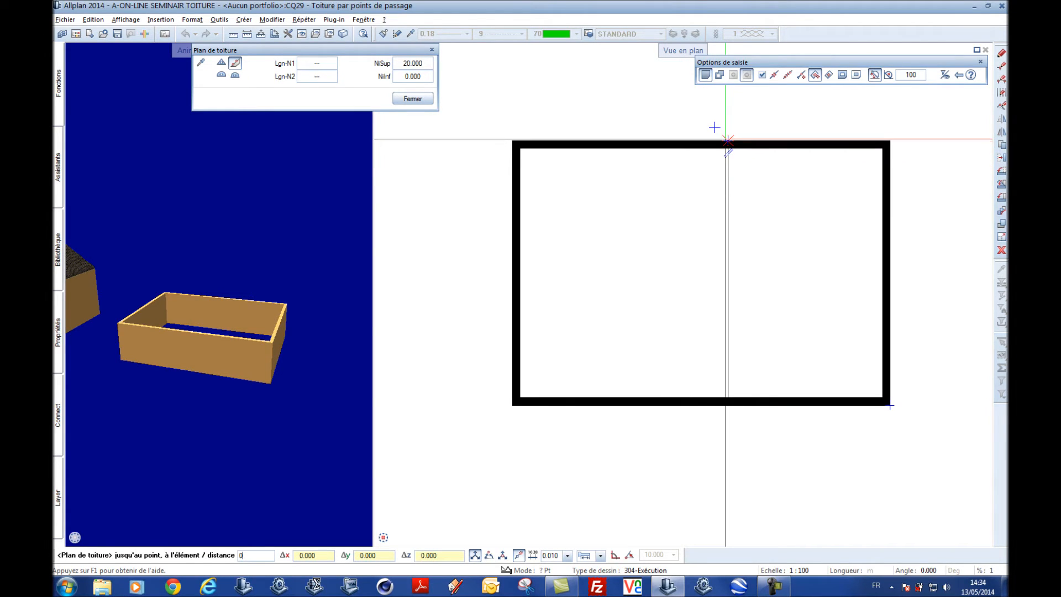
{"action": "left_click", "coordinate": [615, 225]}
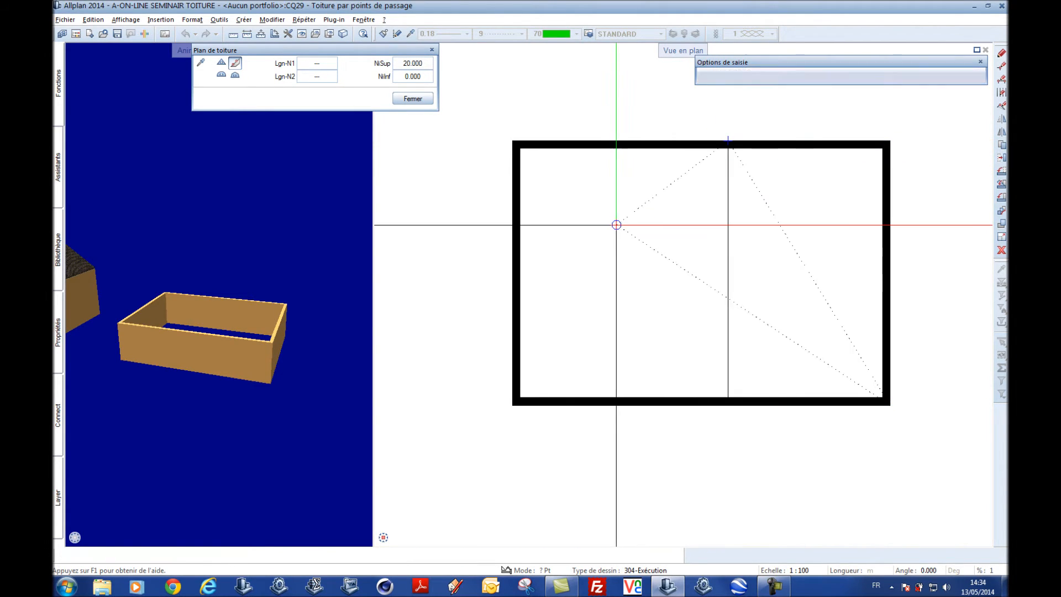
Set passage points at 4 m on the lower-right corner and 7 m on the dividing line's lower end, then apply the slope to the right edge
{"action": "scroll", "coordinate": [618, 225], "scroll_direction": "down", "scroll_amount": 3}
{"action": "middle_click_drag", "start_coordinate": [570, 227], "coordinate": [629, 209]}
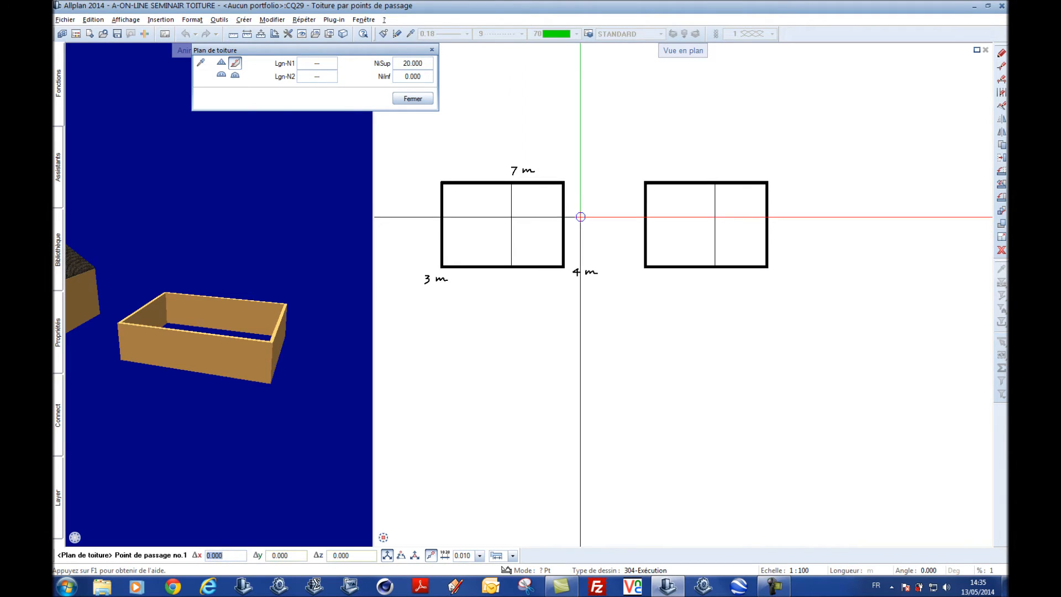
{"action": "scroll", "coordinate": [551, 249], "scroll_direction": "up", "scroll_amount": 1}
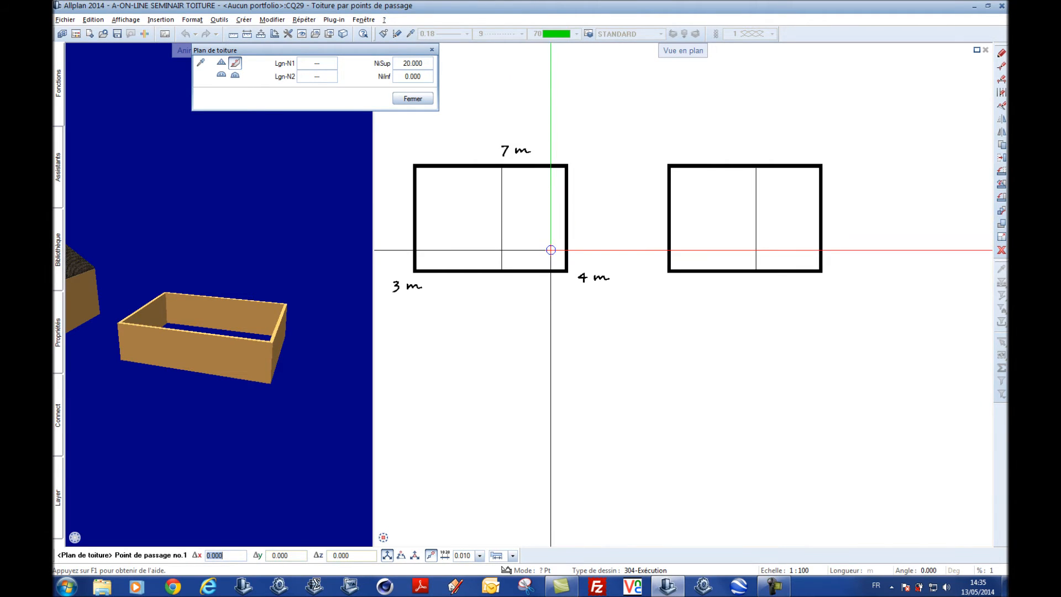
{"action": "left_click", "coordinate": [822, 272]}
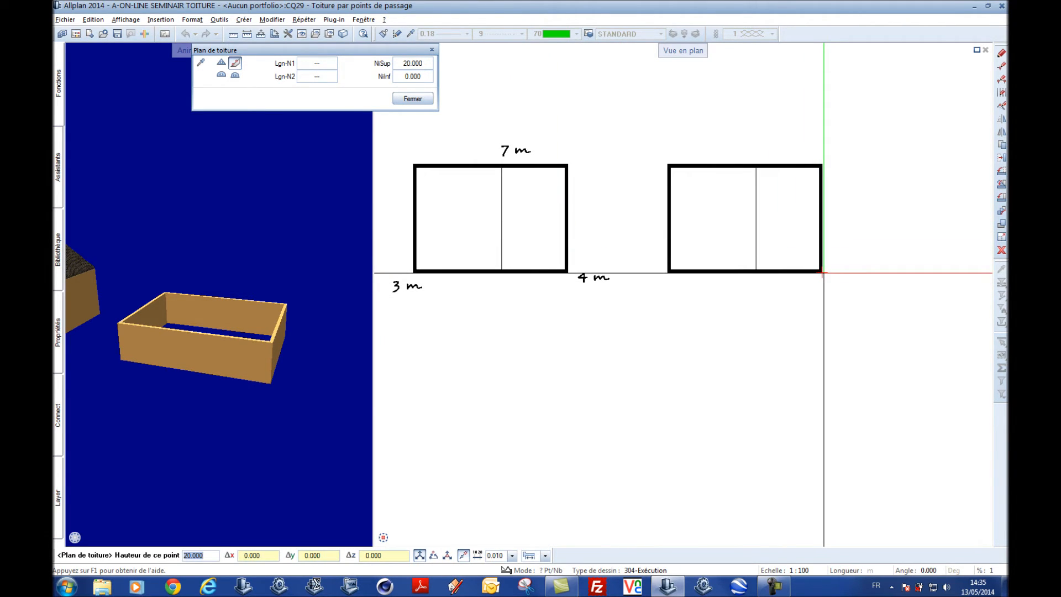
{"action": "key", "text": "Return"}
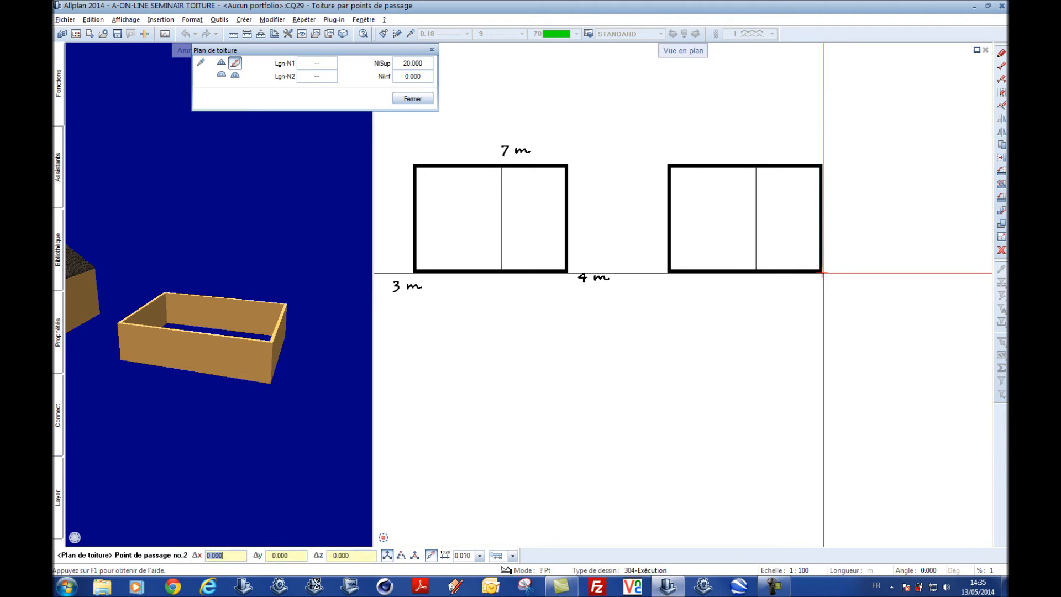
{"action": "left_click", "coordinate": [746, 263]}
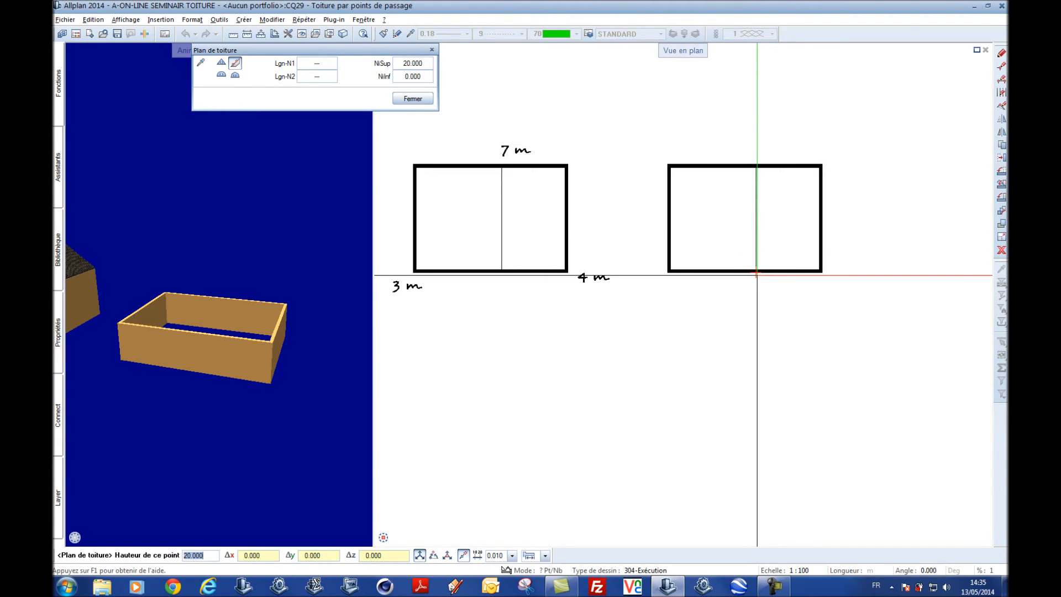
{"action": "key", "text": "Return"}
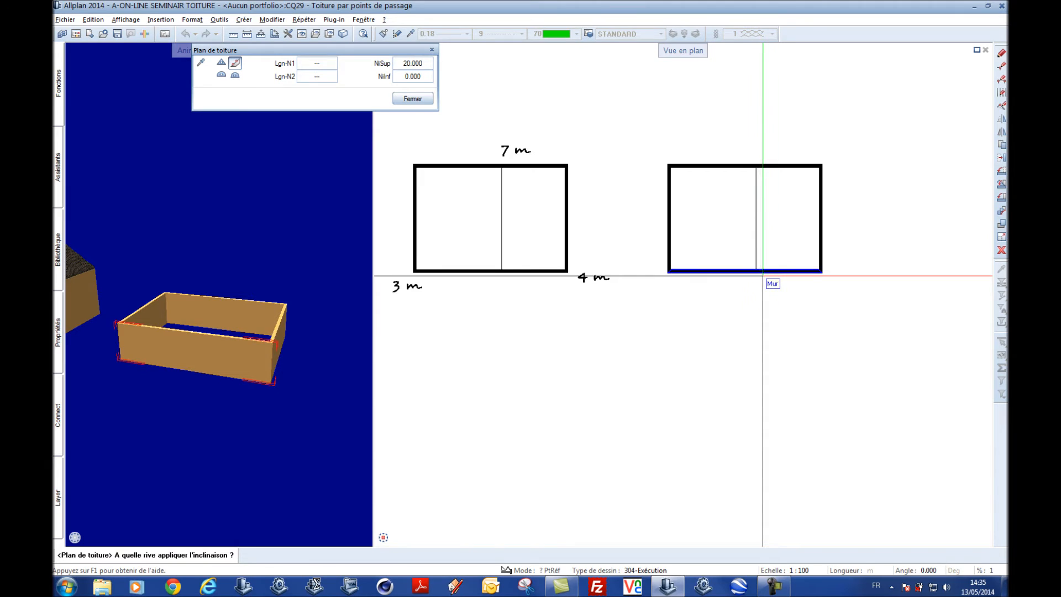
{"action": "left_click", "coordinate": [822, 211]}
{"action": "key", "text": "Escape"}
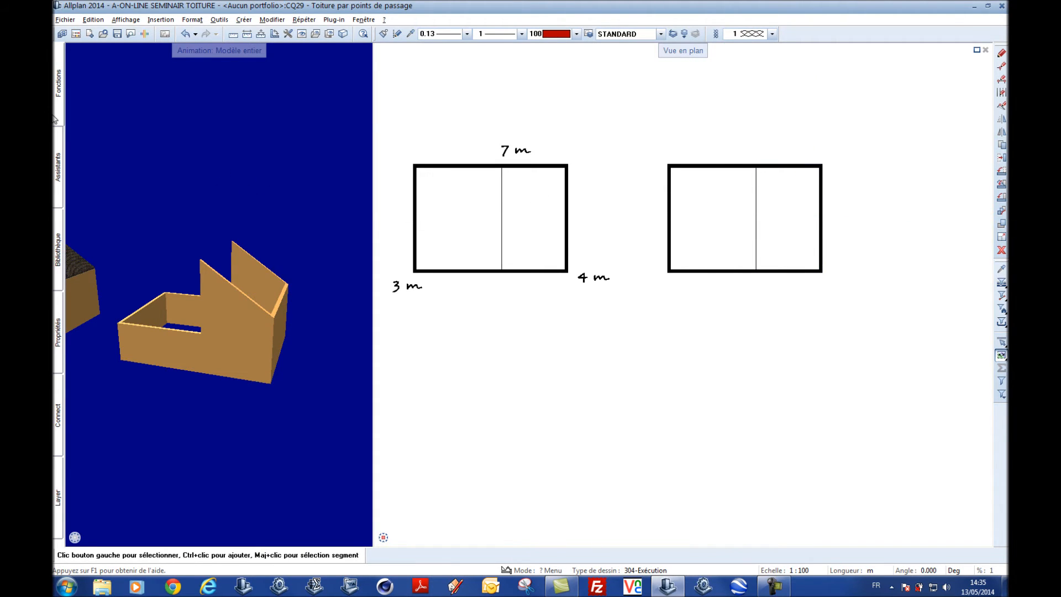
{"action": "mouse_move", "coordinate": [58, 113]}
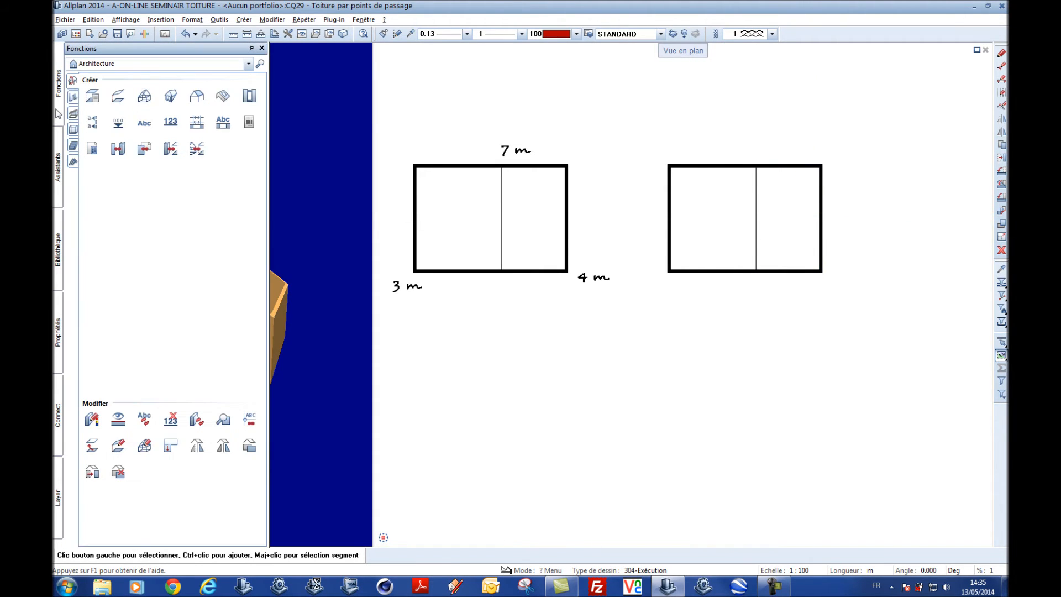
Outline a passage-point roof plane over the second building's left part, from its lower-left outer corner to the dividing line's upper end
{"action": "left_click", "coordinate": [144, 96]}
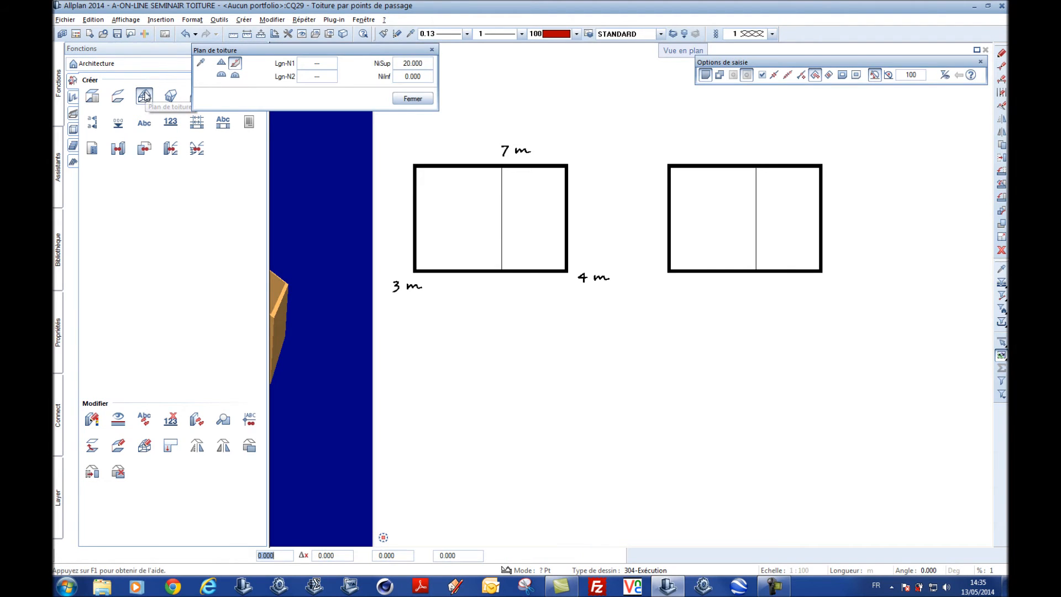
{"action": "left_click", "coordinate": [237, 64]}
{"action": "scroll", "coordinate": [661, 255], "scroll_direction": "up", "scroll_amount": 4}
{"action": "left_click", "coordinate": [661, 246]}
{"action": "scroll", "coordinate": [591, 260], "scroll_direction": "down", "scroll_amount": 4}
{"action": "scroll", "coordinate": [730, 119], "scroll_direction": "up", "scroll_amount": 4}
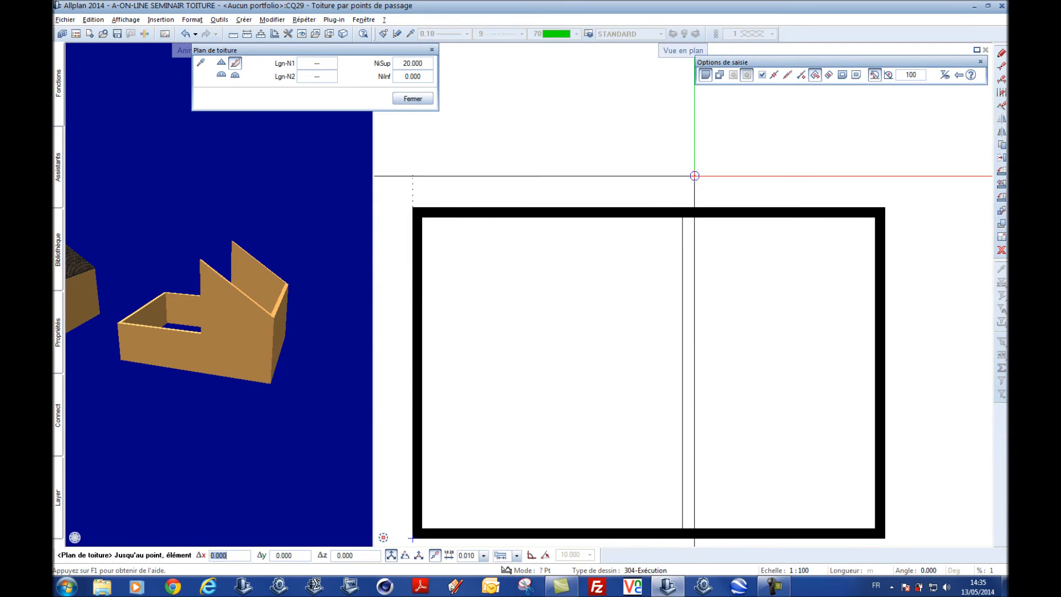
{"action": "scroll", "coordinate": [671, 197], "scroll_direction": "up", "scroll_amount": 2}
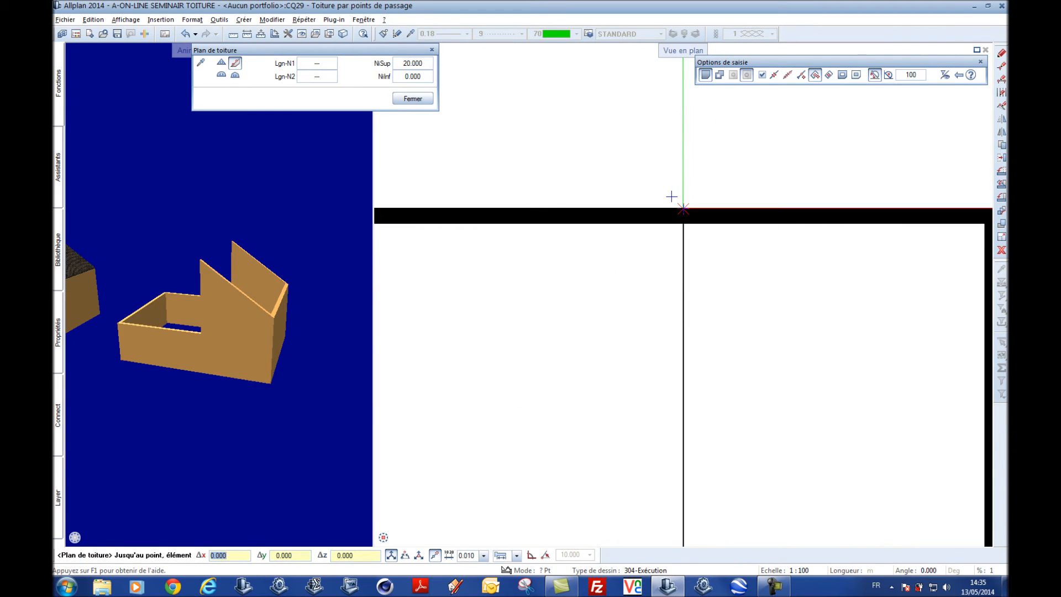
{"action": "left_click", "coordinate": [629, 153]}
Place the left roof plane's first passage point on the building's lower-left outer corner at a height of 3 m
{"action": "scroll", "coordinate": [635, 154], "scroll_direction": "down", "scroll_amount": 3}
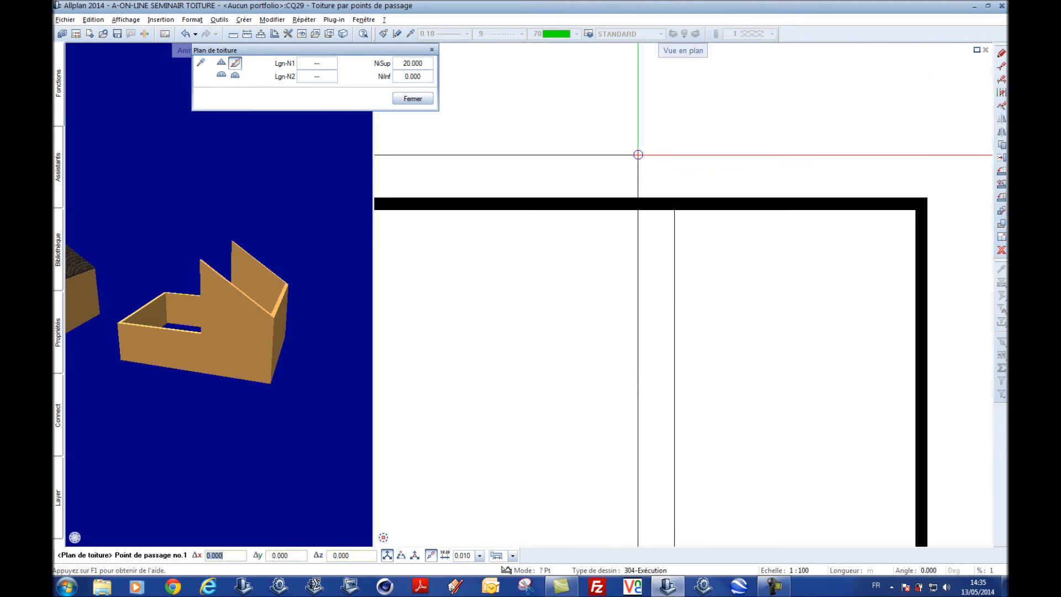
{"action": "scroll", "coordinate": [584, 307], "scroll_direction": "up", "scroll_amount": 2}
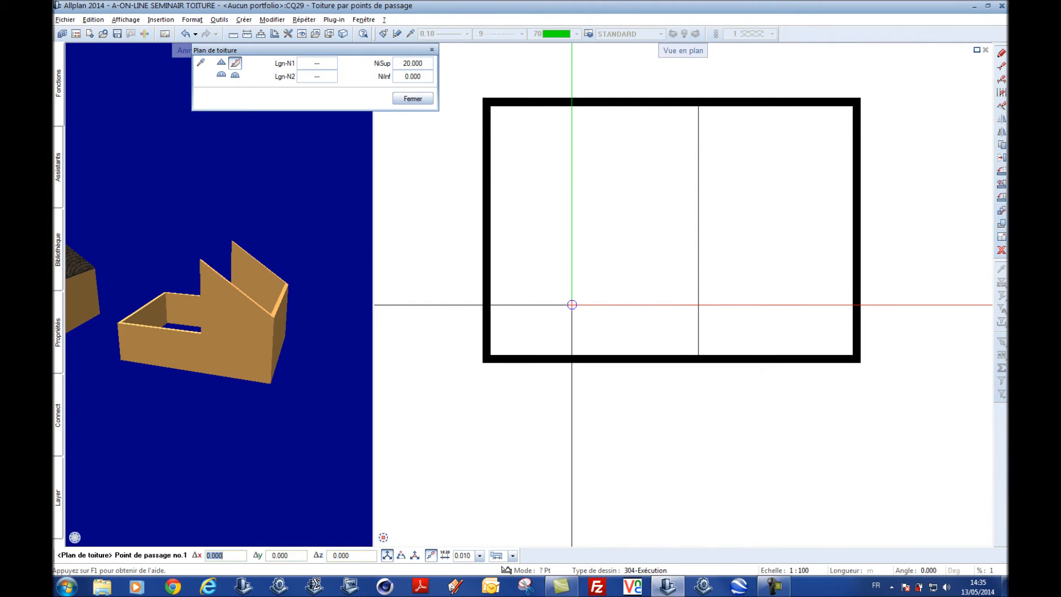
{"action": "middle_click_drag", "start_coordinate": [571, 300], "coordinate": [586, 271]}
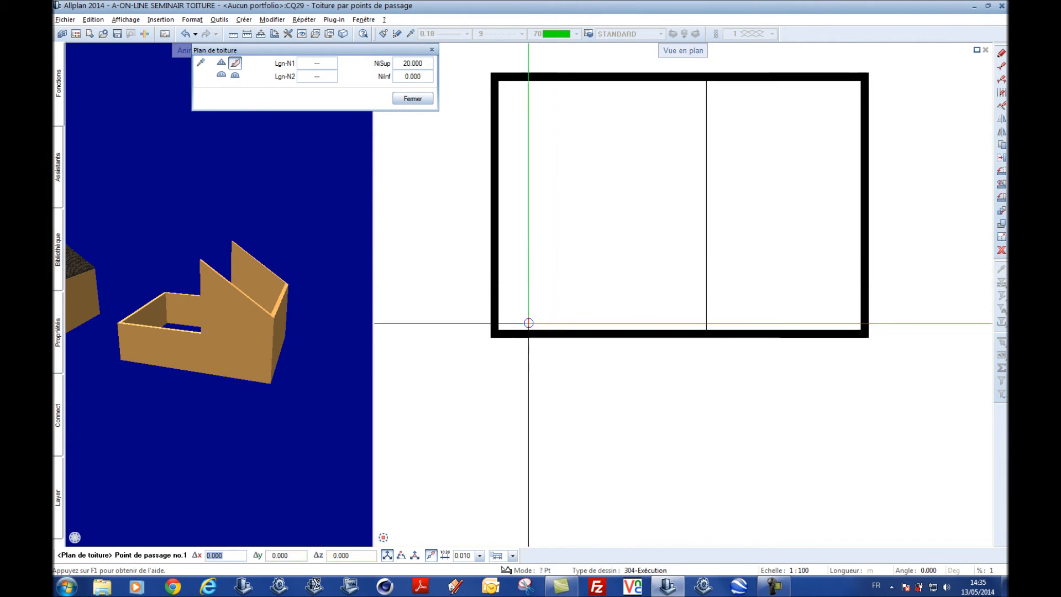
{"action": "left_click", "coordinate": [490, 338]}
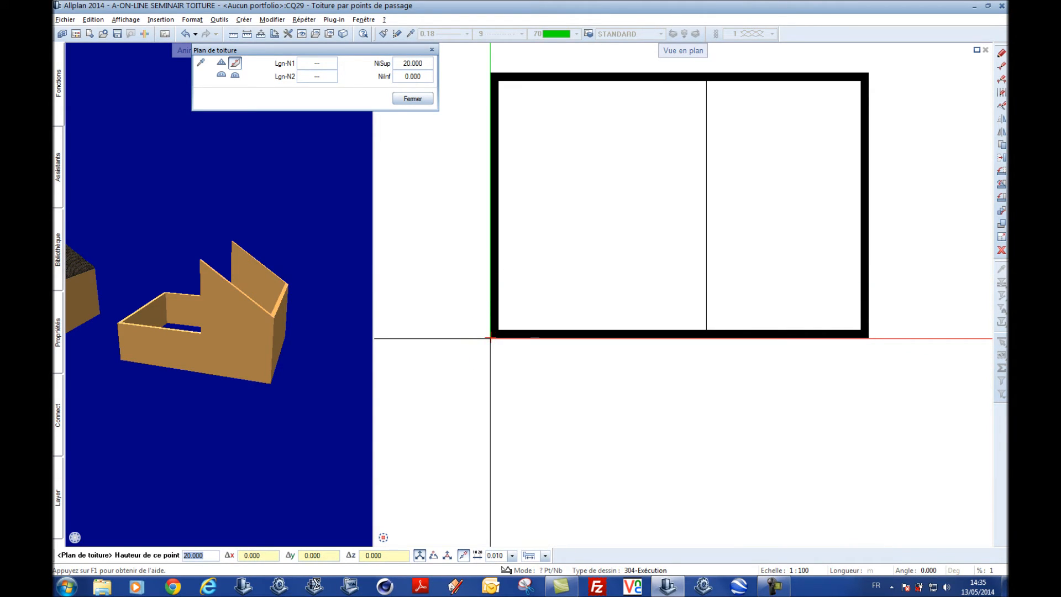
{"action": "scroll", "coordinate": [442, 340], "scroll_direction": "down", "scroll_amount": 4}
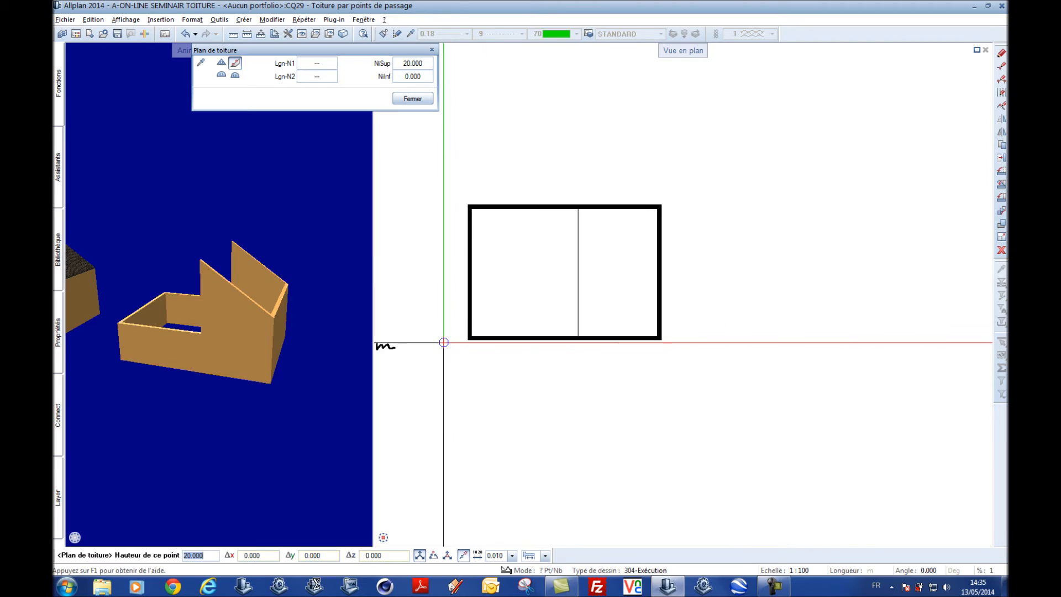
{"action": "middle_click_drag", "start_coordinate": [566, 306], "coordinate": [581, 307]}
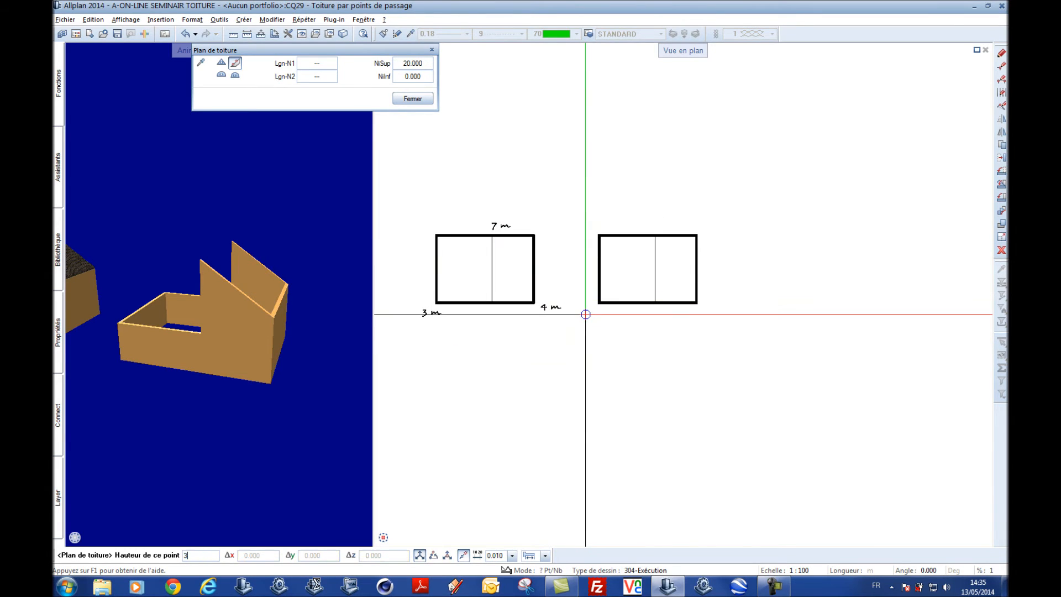
{"action": "type", "text": "3"}
{"action": "key", "text": "Return"}
Place the second passage point at 7 m on the dividing line's upper end, then apply the slope to the left edge
{"action": "scroll", "coordinate": [642, 211], "scroll_direction": "up", "scroll_amount": 4}
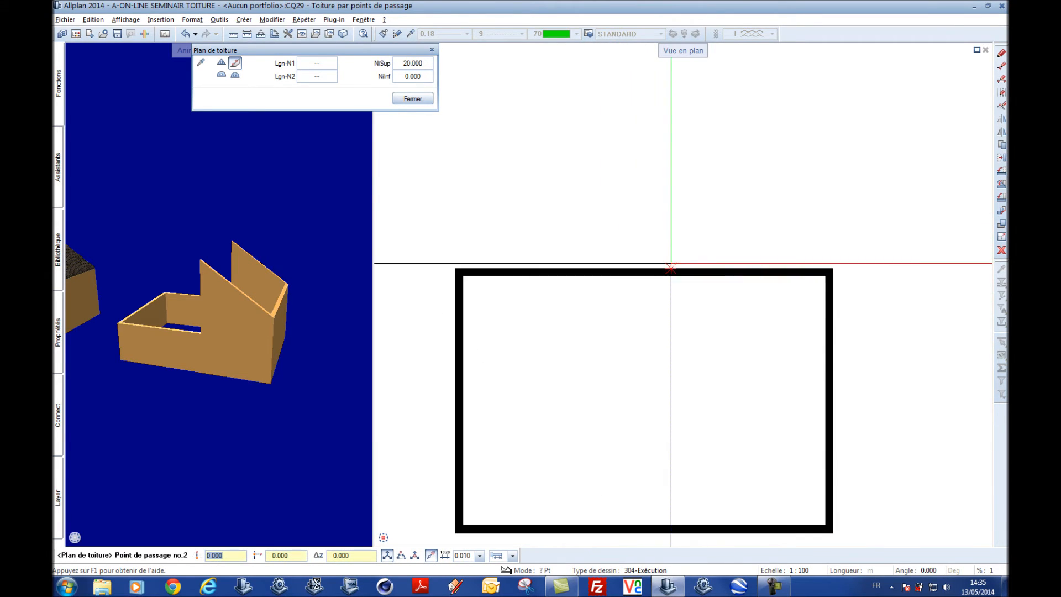
{"action": "left_click", "coordinate": [671, 269]}
{"action": "scroll", "coordinate": [674, 266], "scroll_direction": "down", "scroll_amount": 4}
{"action": "scroll", "coordinate": [675, 264], "scroll_direction": "down", "scroll_amount": 2}
{"action": "type", "text": "7"}
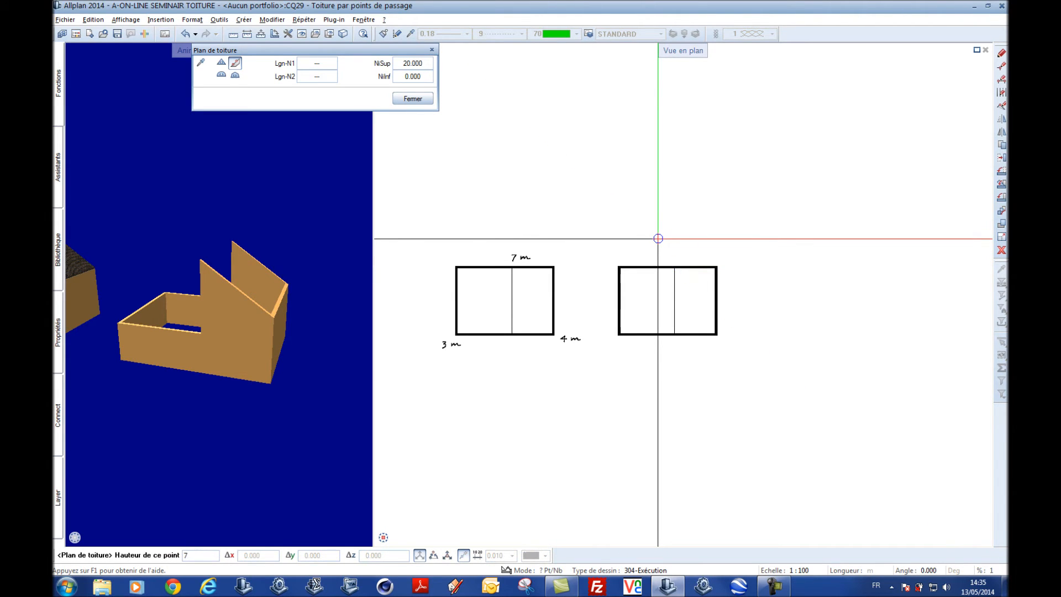
{"action": "key", "text": "Return"}
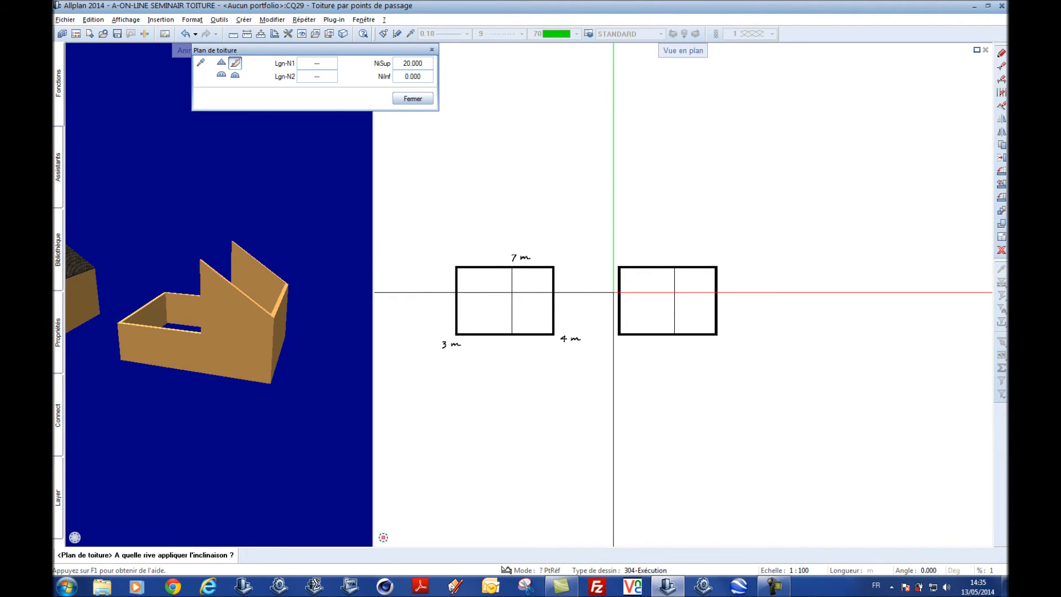
{"action": "left_click", "coordinate": [616, 292]}
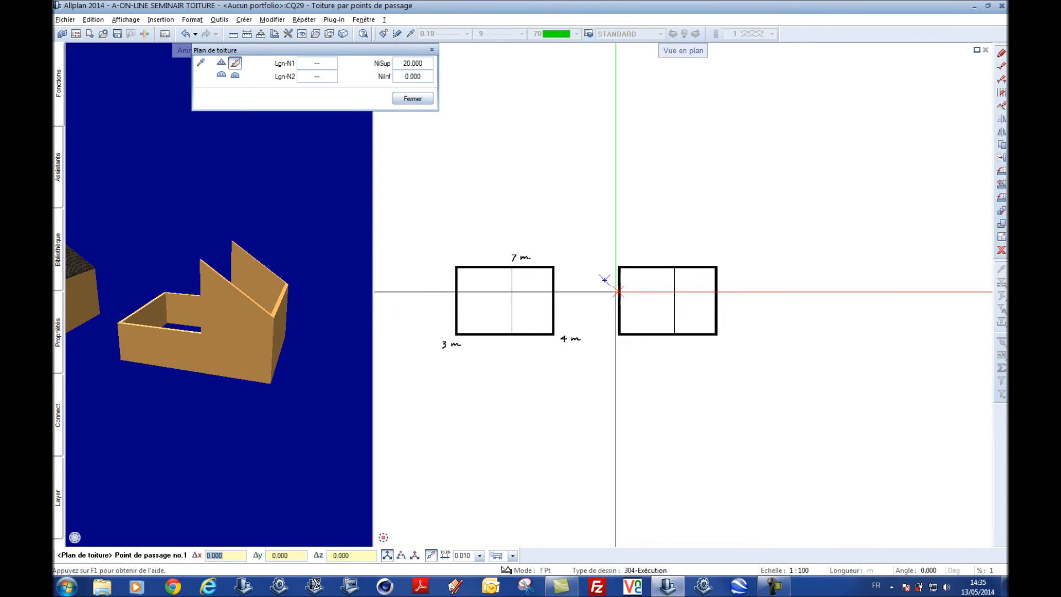
{"action": "key", "text": "Escape"}
{"action": "middle_click_drag", "start_coordinate": [138, 287], "coordinate": [251, 269]}
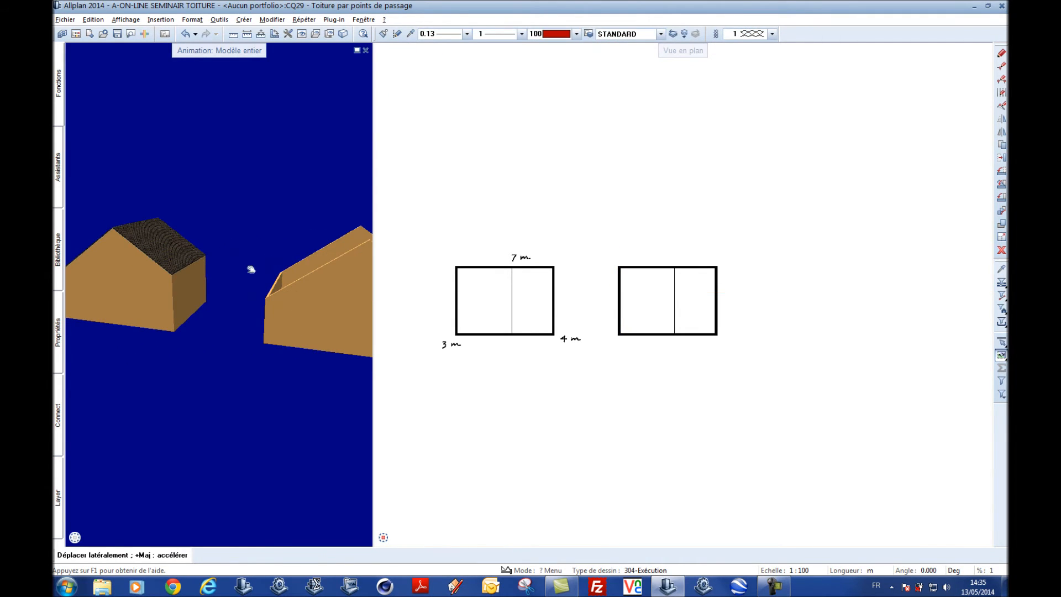
{"action": "left_click", "coordinate": [58, 105]}
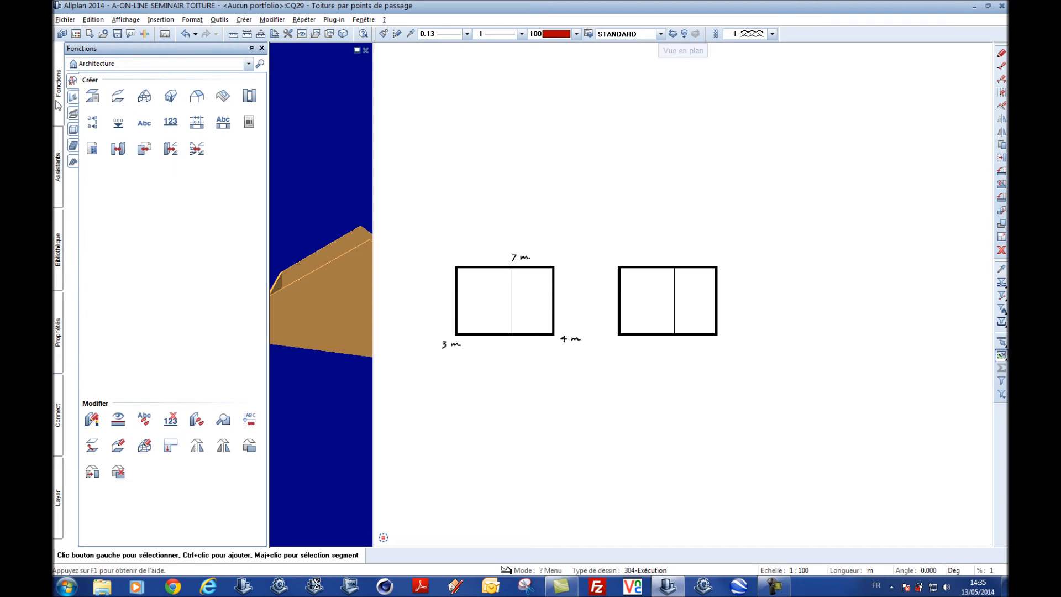
{"action": "left_click", "coordinate": [201, 100]}
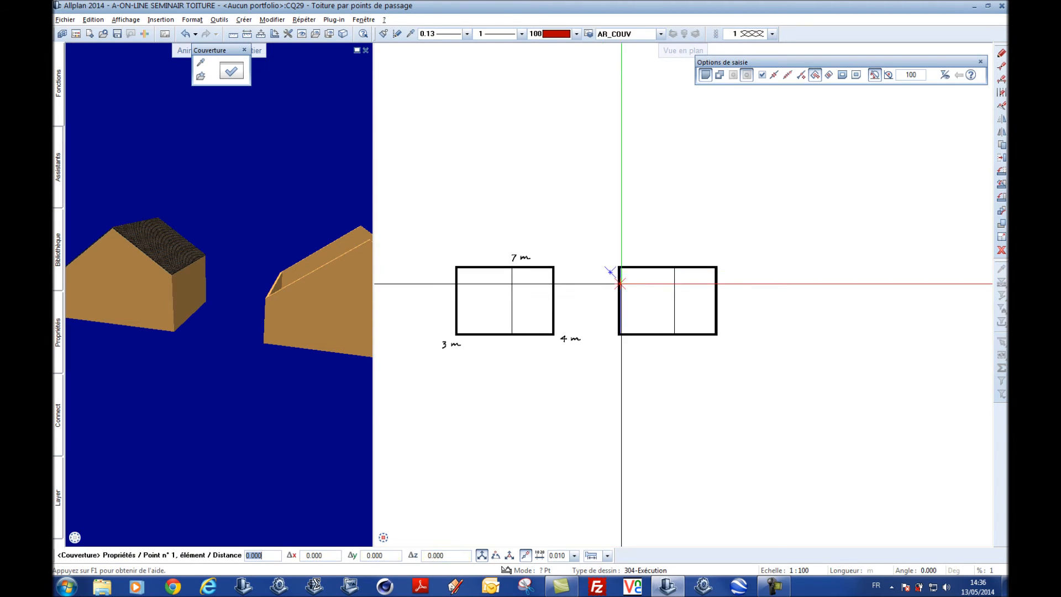
{"action": "scroll", "coordinate": [653, 273], "scroll_direction": "up", "scroll_amount": 4}
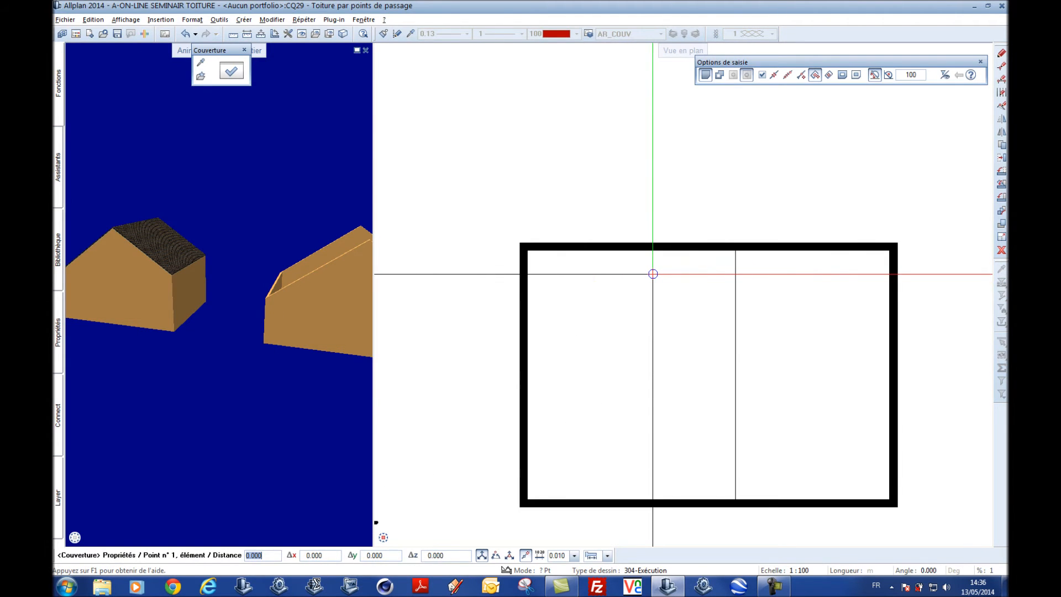
{"action": "left_click", "coordinate": [816, 75]}
{"action": "scroll", "coordinate": [668, 243], "scroll_direction": "up", "scroll_amount": 3}
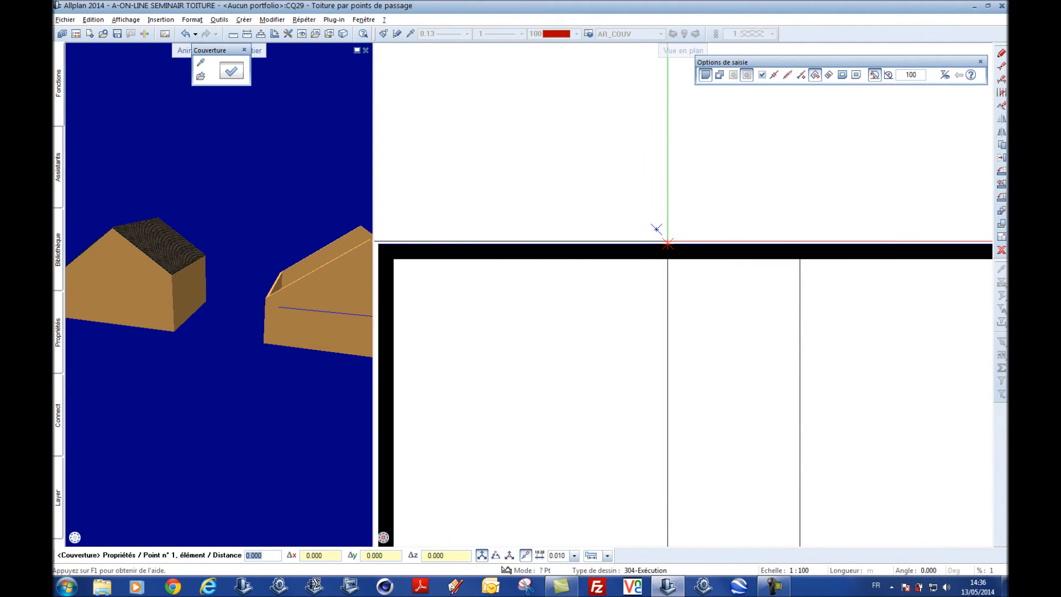
{"action": "left_click", "coordinate": [667, 242]}
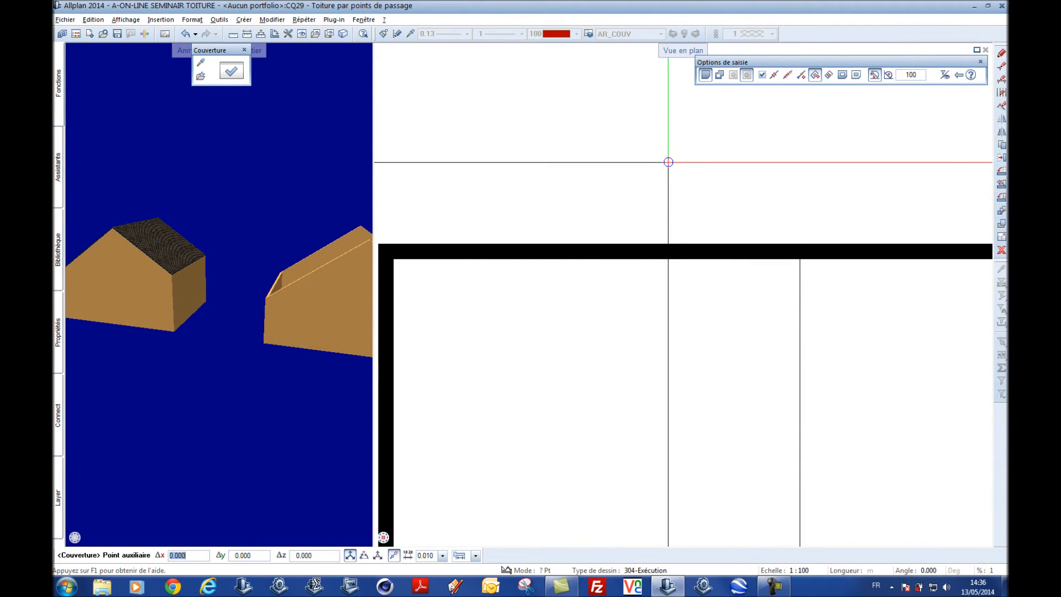
{"action": "key", "text": "Escape"}
{"action": "key", "text": "Escape"}
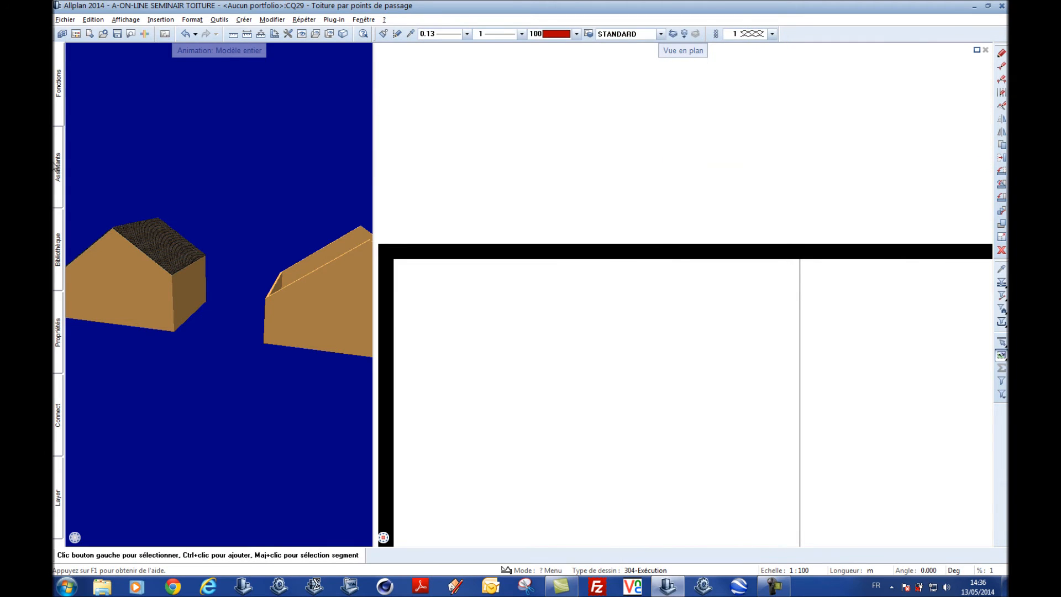
{"action": "left_click", "coordinate": [57, 113]}
{"action": "left_click", "coordinate": [198, 97]}
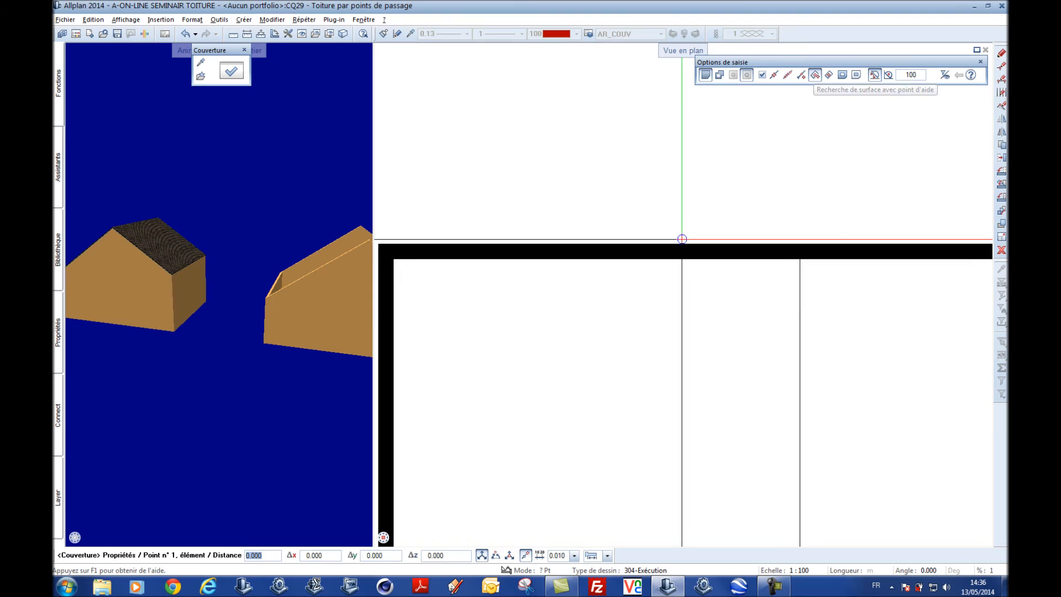
{"action": "scroll", "coordinate": [652, 238], "scroll_direction": "up", "scroll_amount": 3}
{"action": "left_click", "coordinate": [633, 233]}
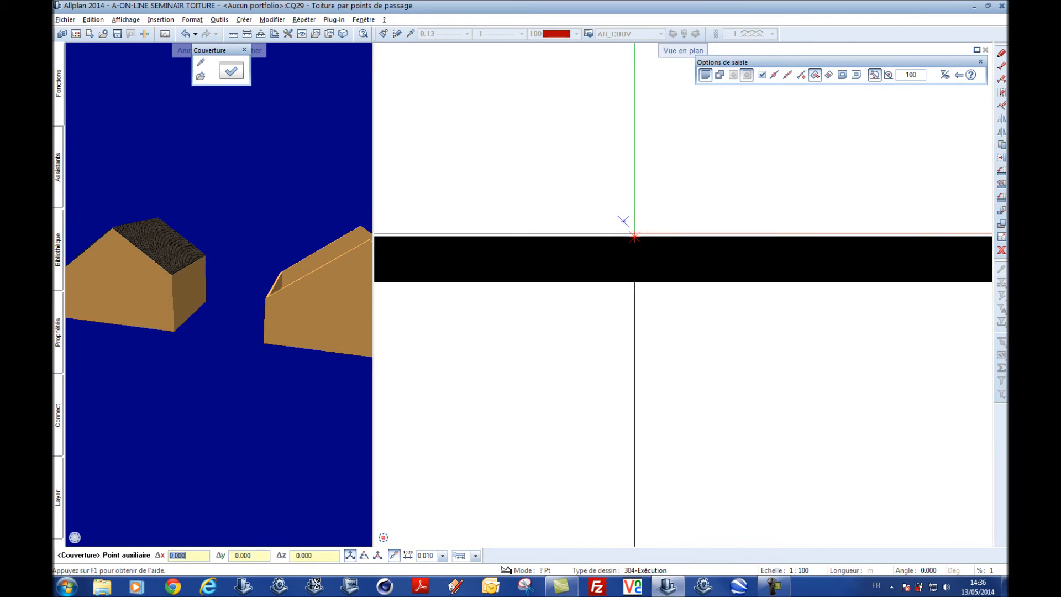
{"action": "scroll", "coordinate": [642, 204], "scroll_direction": "down", "scroll_amount": 1}
{"action": "key", "text": "Escape"}
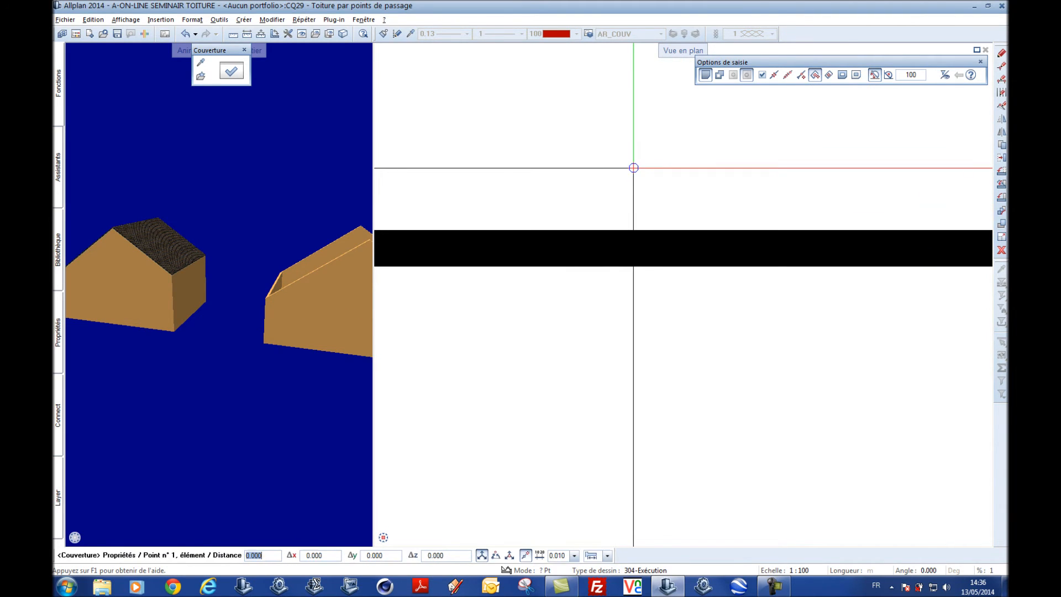
{"action": "key", "text": "Escape"}
Add a roof covering over the whole second building, from its upper-left outer corner to its lower-right outer corner
{"action": "left_click", "coordinate": [57, 113]}
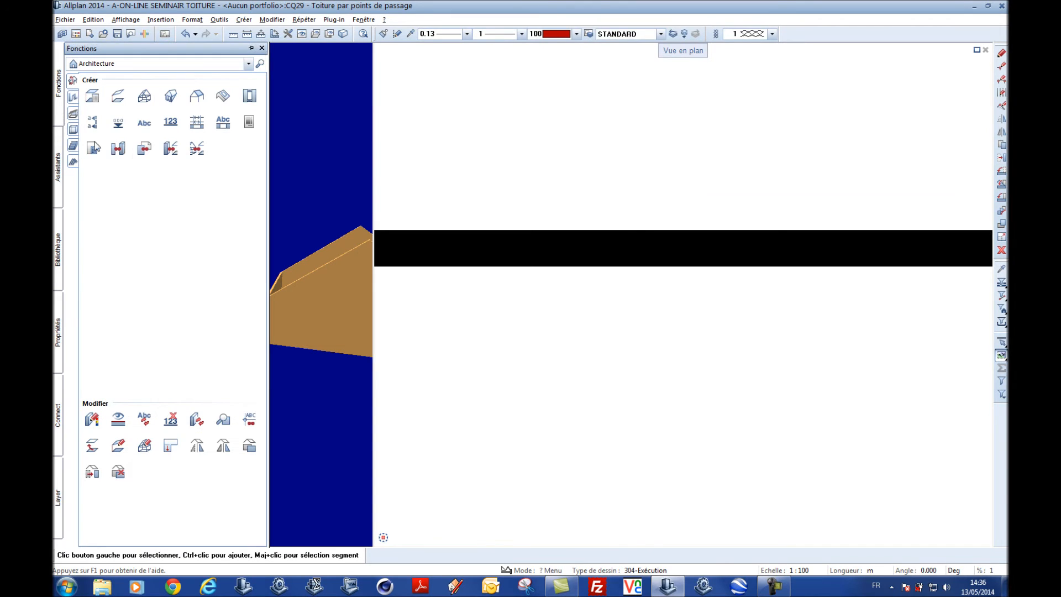
{"action": "left_click", "coordinate": [197, 97]}
{"action": "scroll", "coordinate": [639, 161], "scroll_direction": "down", "scroll_amount": 3}
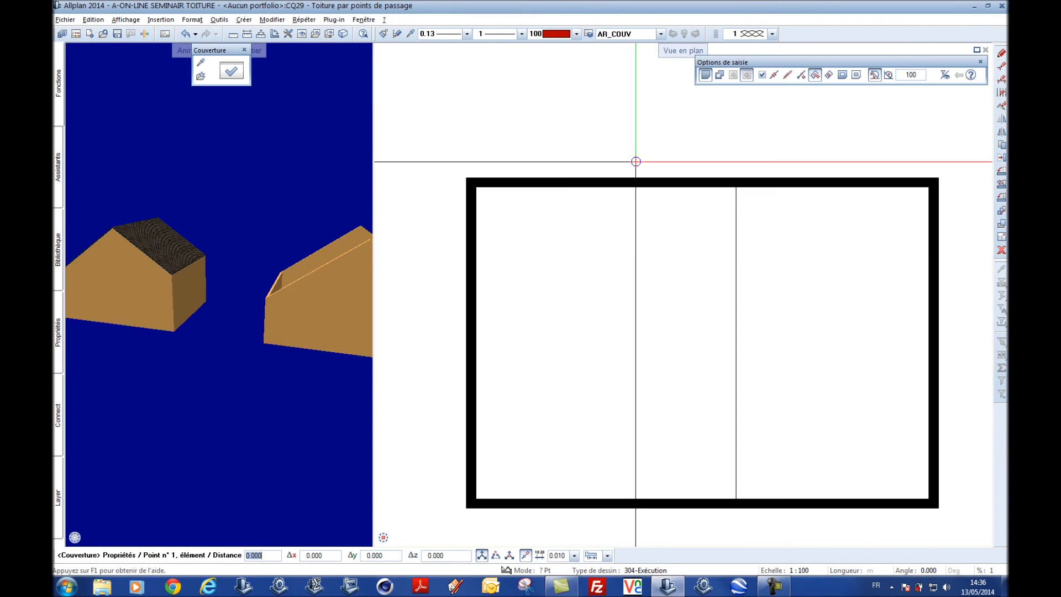
{"action": "scroll", "coordinate": [466, 178], "scroll_direction": "up", "scroll_amount": 2}
{"action": "left_click", "coordinate": [467, 178]}
{"action": "scroll", "coordinate": [466, 178], "scroll_direction": "down", "scroll_amount": 3}
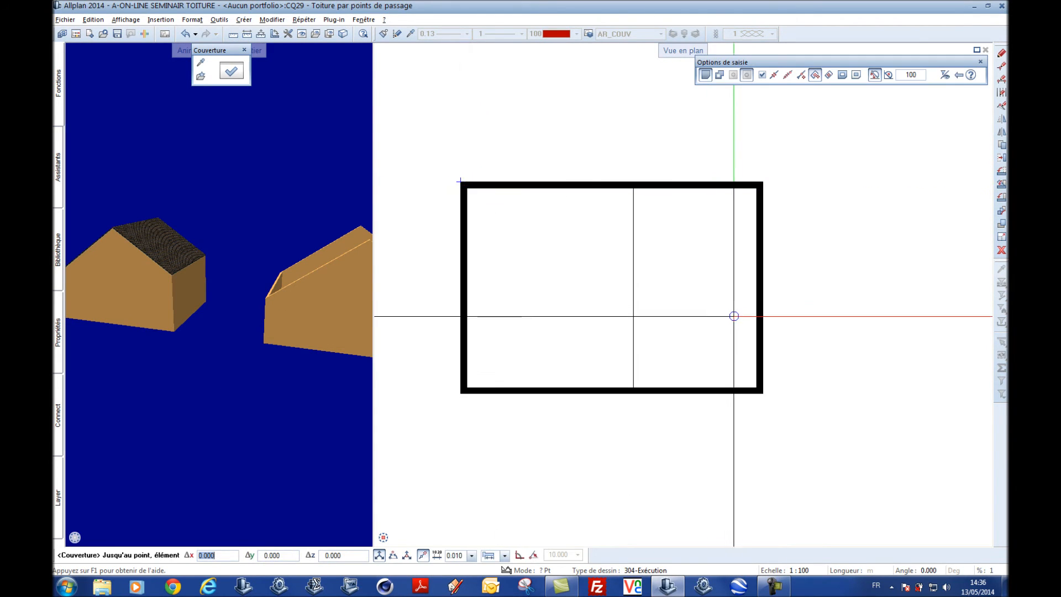
{"action": "scroll", "coordinate": [741, 313], "scroll_direction": "up", "scroll_amount": 2}
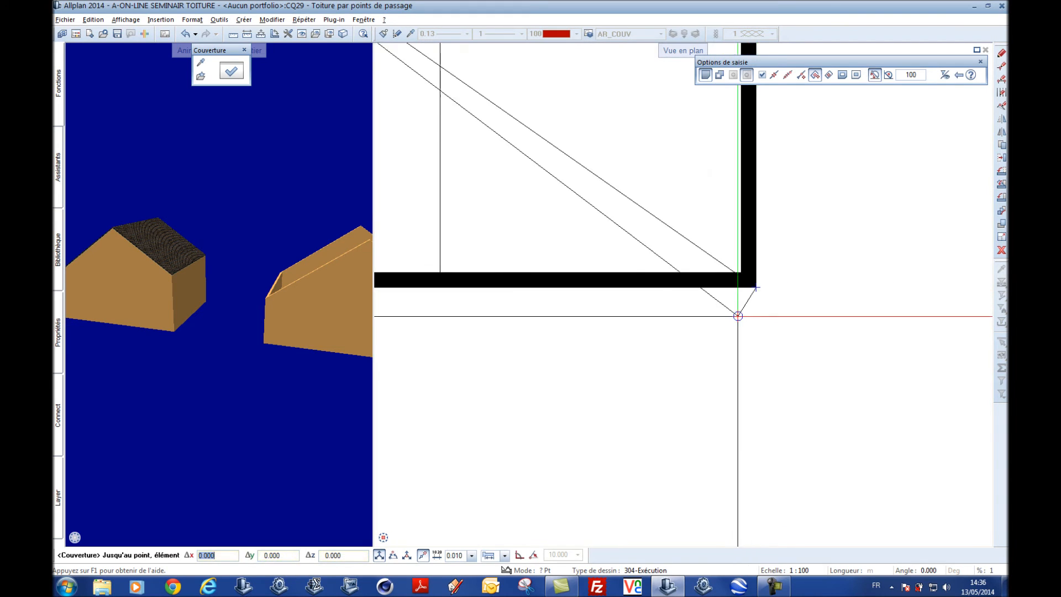
{"action": "key", "text": "Escape"}
{"action": "key", "text": "Escape"}
{"action": "scroll", "coordinate": [136, 311], "scroll_direction": "down", "scroll_amount": 2}
{"action": "left_click_drag", "start_coordinate": [180, 281], "coordinate": [188, 257]}
{"action": "scroll", "coordinate": [583, 308], "scroll_direction": "down", "scroll_amount": 3}
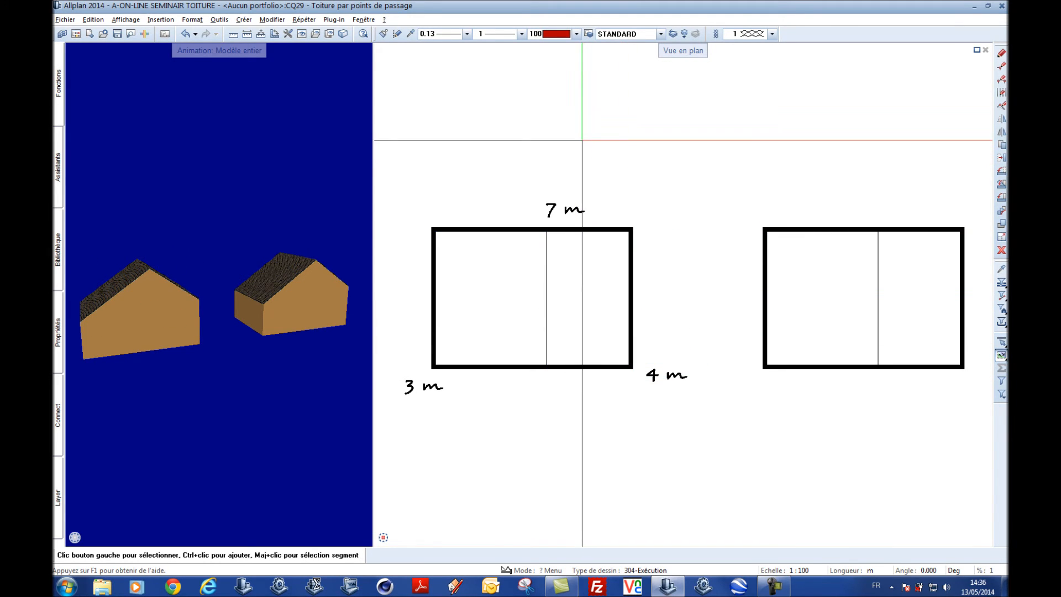
Open drawing file 30, Exo1, in place of Toiture par points de passage
{"action": "left_click", "coordinate": [76, 34]}
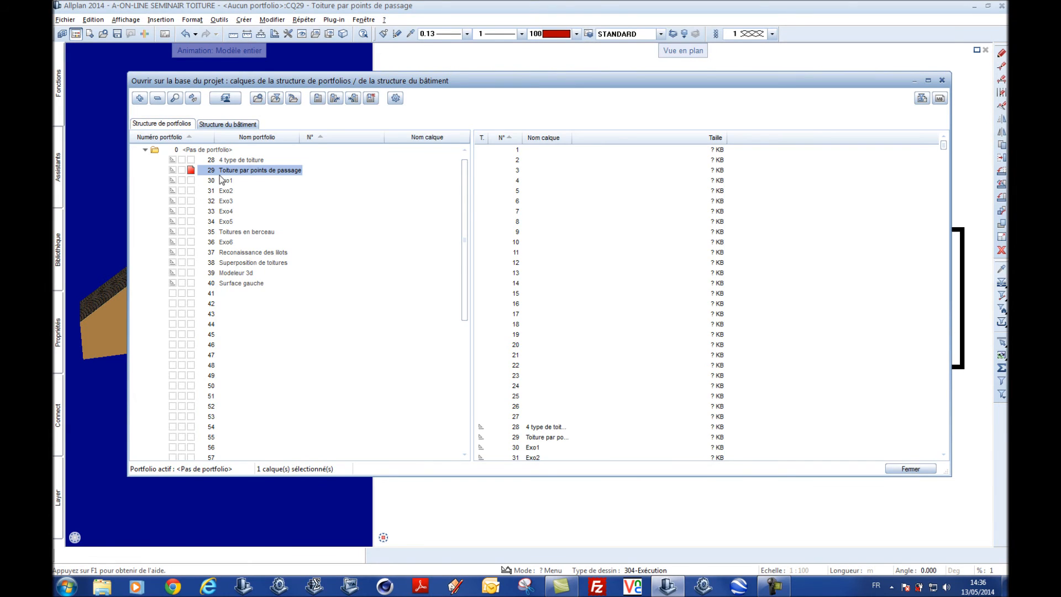
{"action": "double_click", "coordinate": [222, 181]}
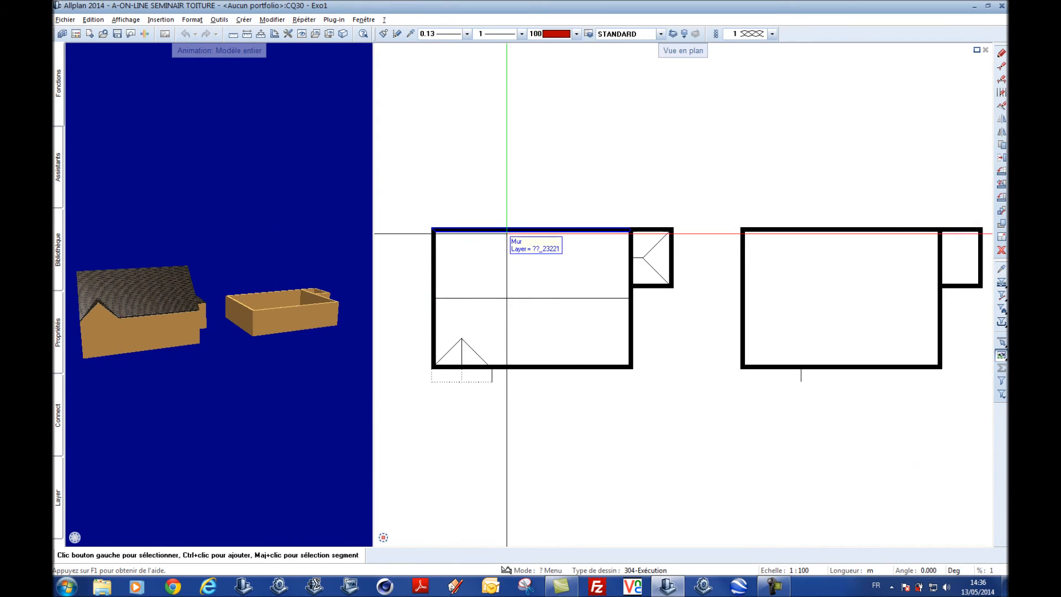
{"action": "left_click_drag", "start_coordinate": [221, 221], "coordinate": [287, 272]}
{"action": "scroll", "coordinate": [174, 290], "scroll_direction": "up", "scroll_amount": 5}
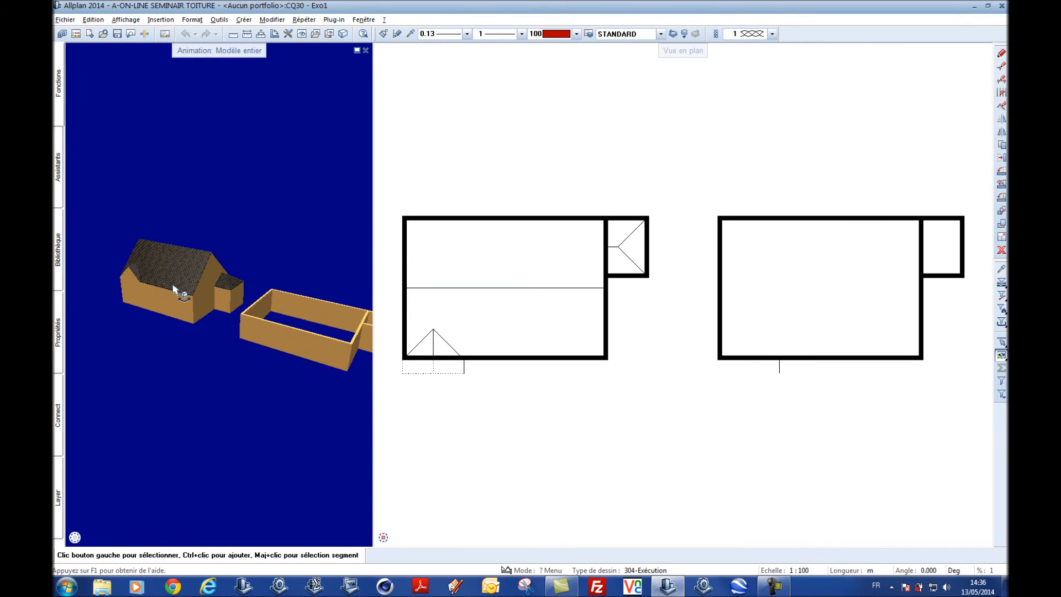
Examine the sample house's hipped annex roof and small front gable in 3D, and both buildings in the plan
{"action": "scroll", "coordinate": [220, 274], "scroll_direction": "up", "scroll_amount": 5}
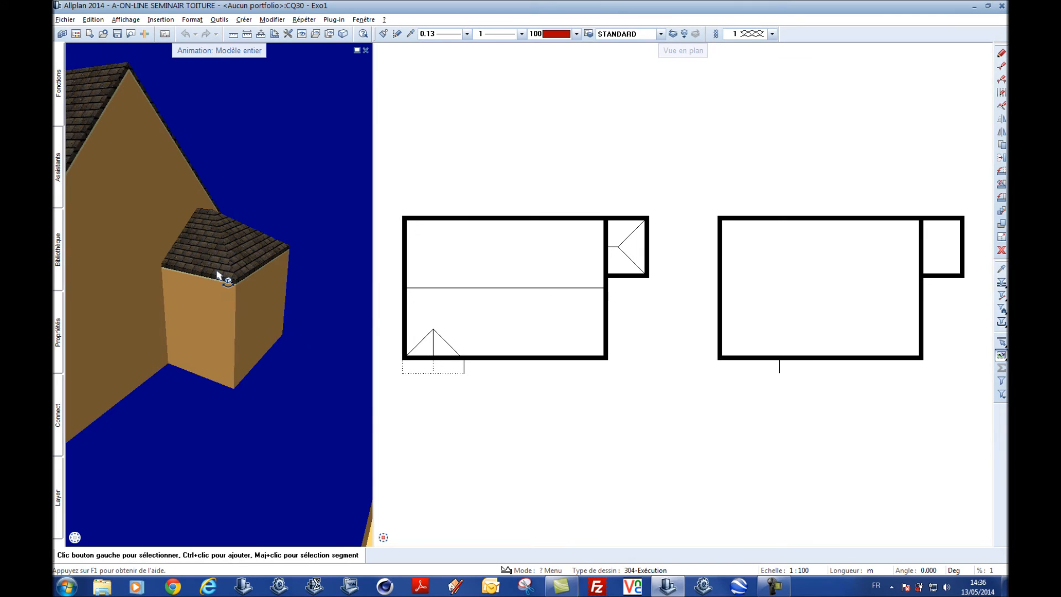
{"action": "scroll", "coordinate": [219, 275], "scroll_direction": "down", "scroll_amount": 5}
{"action": "left_click_drag", "start_coordinate": [255, 275], "coordinate": [299, 277]}
{"action": "middle_click_drag", "start_coordinate": [158, 270], "coordinate": [331, 226]}
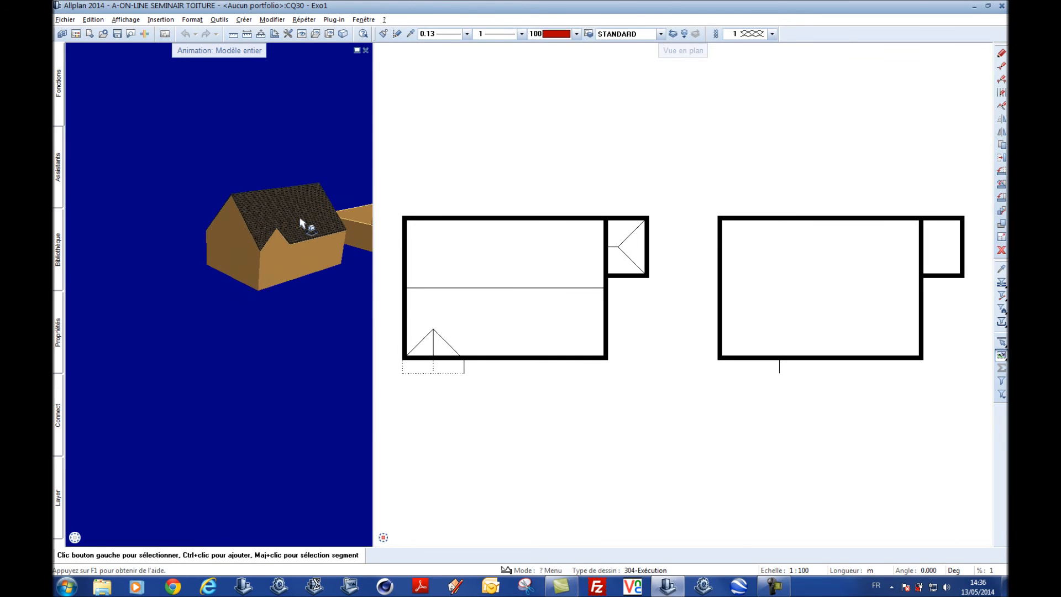
{"action": "scroll", "coordinate": [303, 225], "scroll_direction": "up", "scroll_amount": 5}
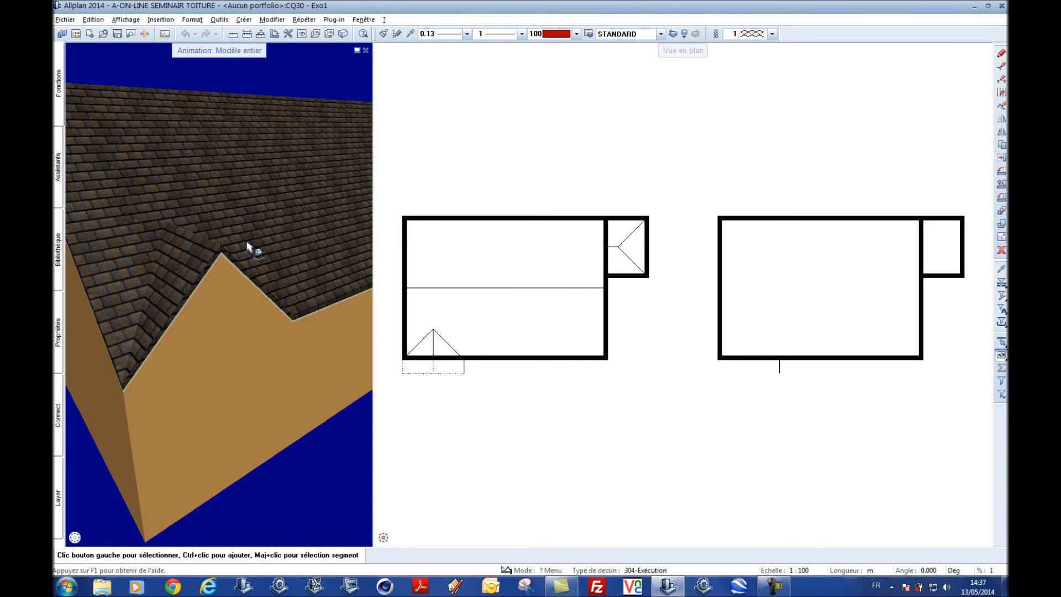
{"action": "scroll", "coordinate": [250, 244], "scroll_direction": "down", "scroll_amount": 5}
{"action": "middle_click_drag", "start_coordinate": [260, 238], "coordinate": [307, 284]}
{"action": "middle_click_drag", "start_coordinate": [644, 371], "coordinate": [611, 358]}
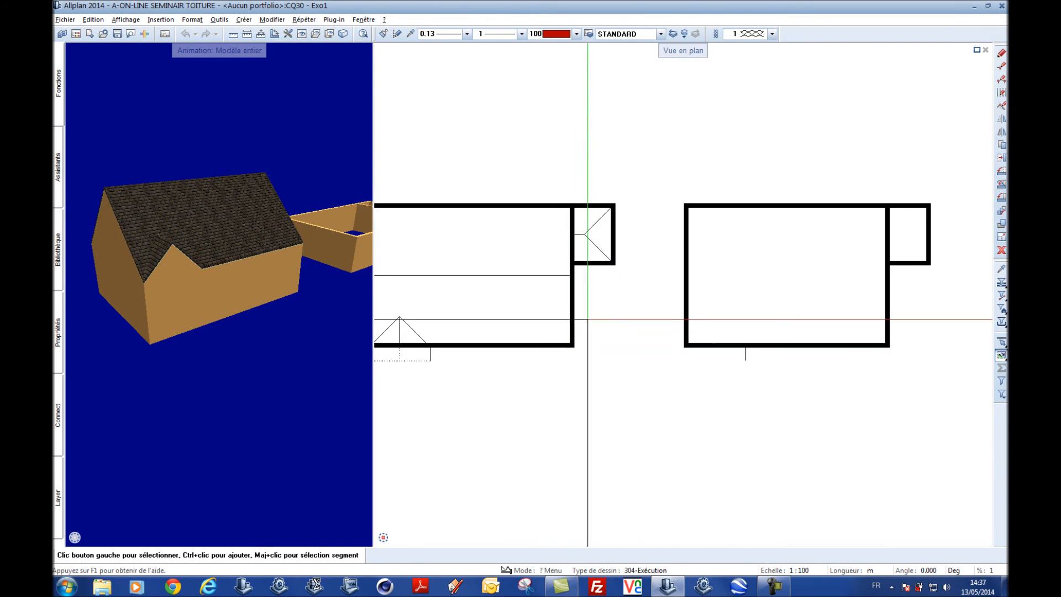
Outline a pitched roof plane, 45° slope and 3 m eaves height, over the unroofed house's main rectangle from lower-right to upper-left outer corner
{"action": "mouse_move", "coordinate": [59, 112]}
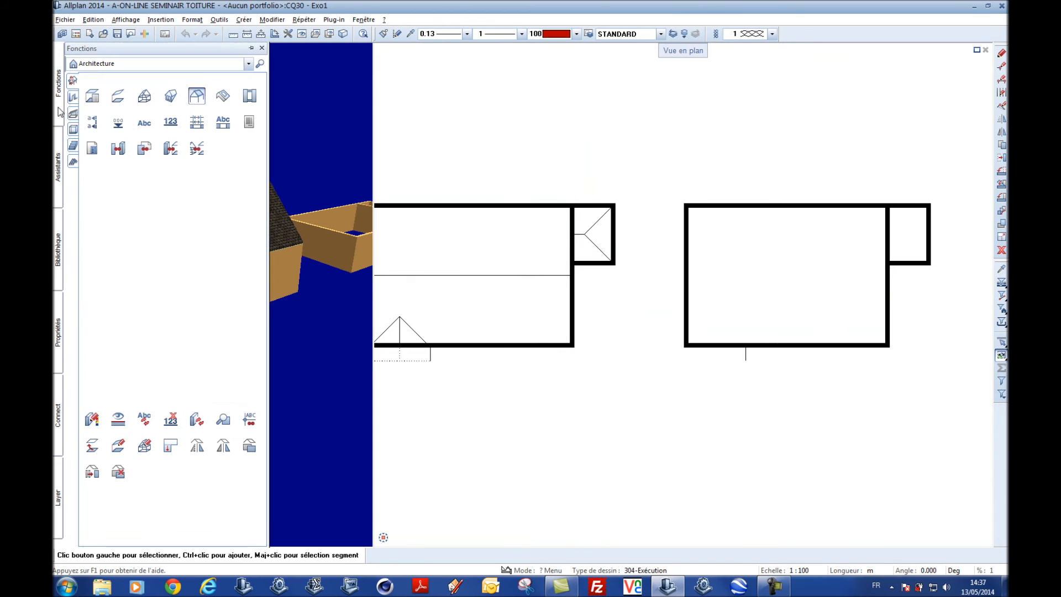
{"action": "left_click", "coordinate": [148, 98]}
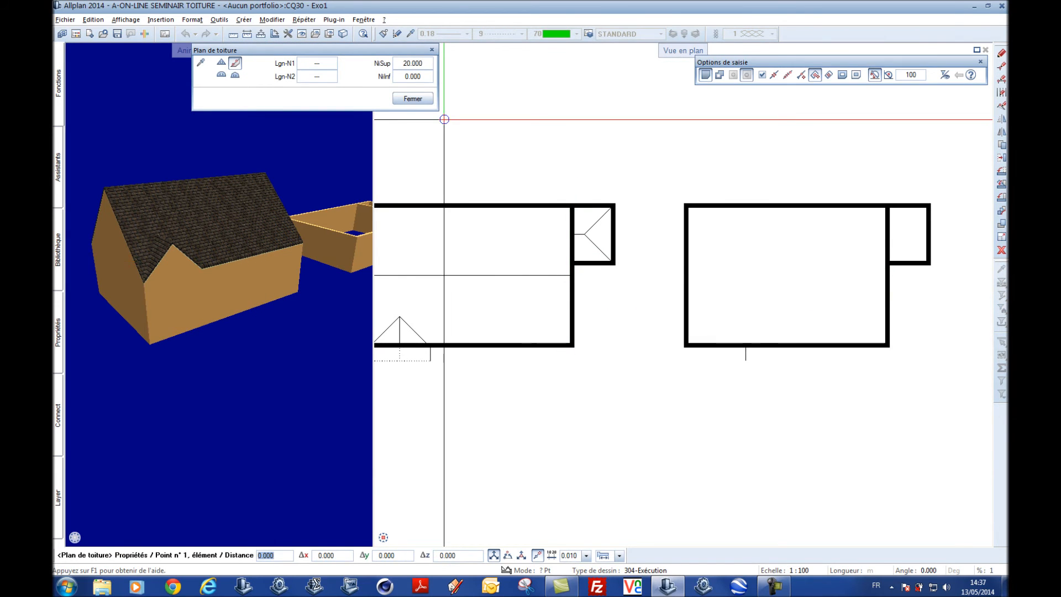
{"action": "left_click", "coordinate": [221, 62]}
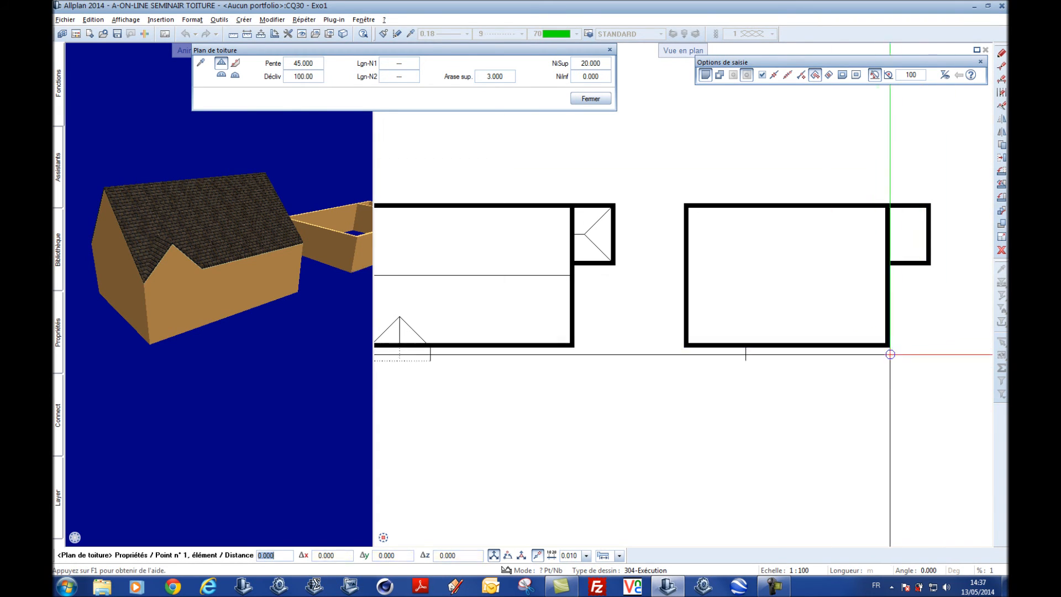
{"action": "left_click", "coordinate": [892, 352]}
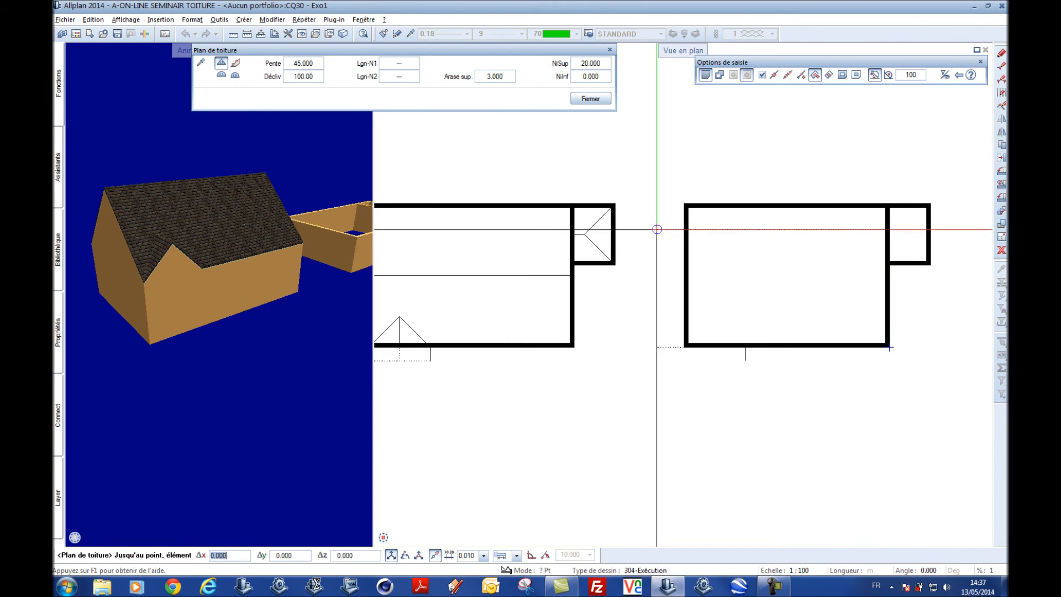
{"action": "scroll", "coordinate": [686, 221], "scroll_direction": "up", "scroll_amount": 1}
{"action": "scroll", "coordinate": [686, 221], "scroll_direction": "up", "scroll_amount": 1}
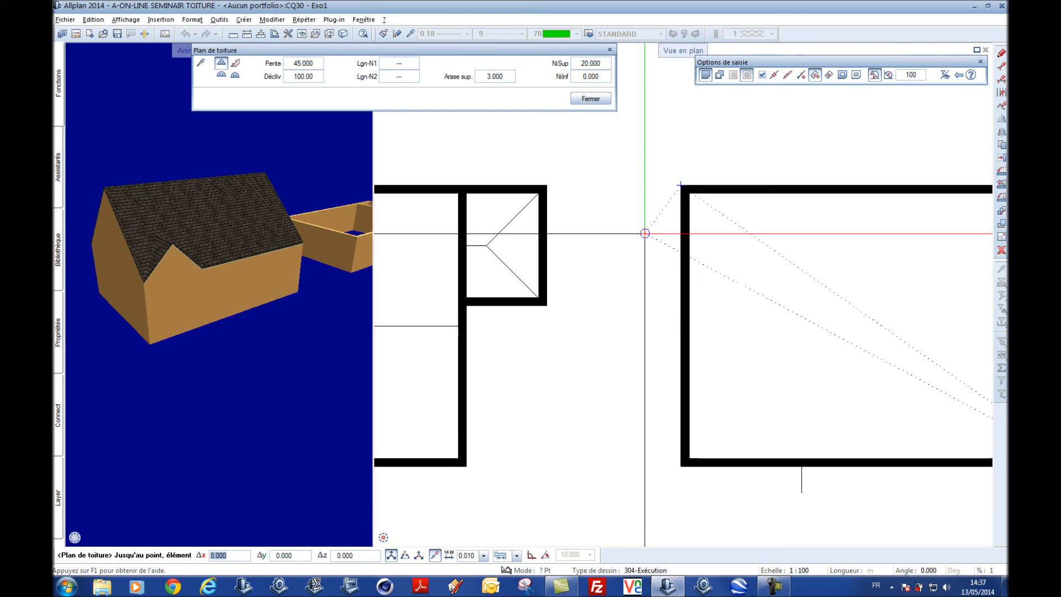
{"action": "left_click", "coordinate": [645, 233]}
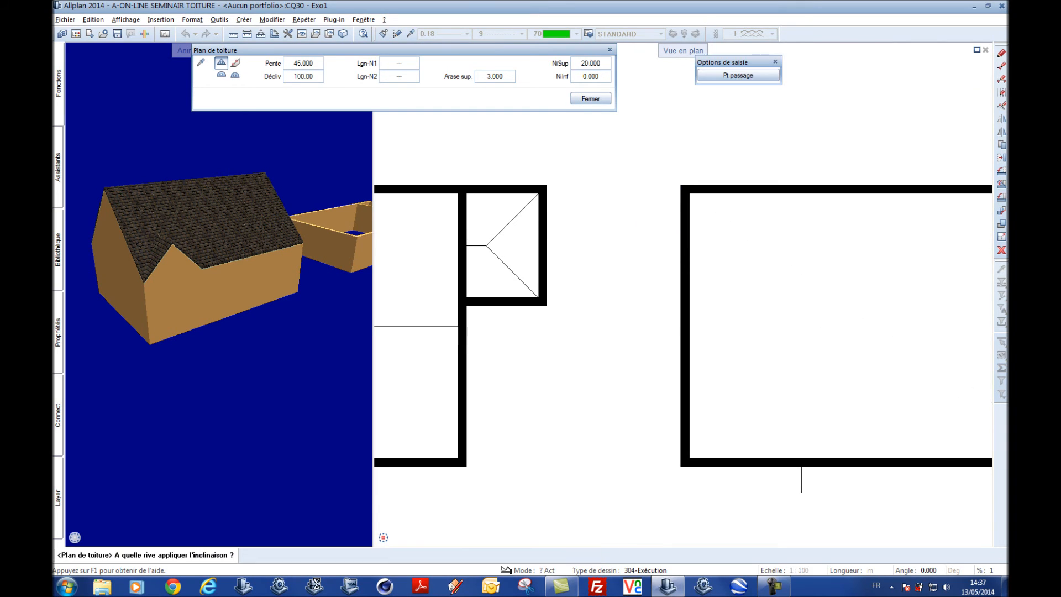
Apply the slope to both long edges of the main roof outline to form a gable roof, then check the walls in 3D
{"action": "scroll", "coordinate": [647, 235], "scroll_direction": "down", "scroll_amount": 1}
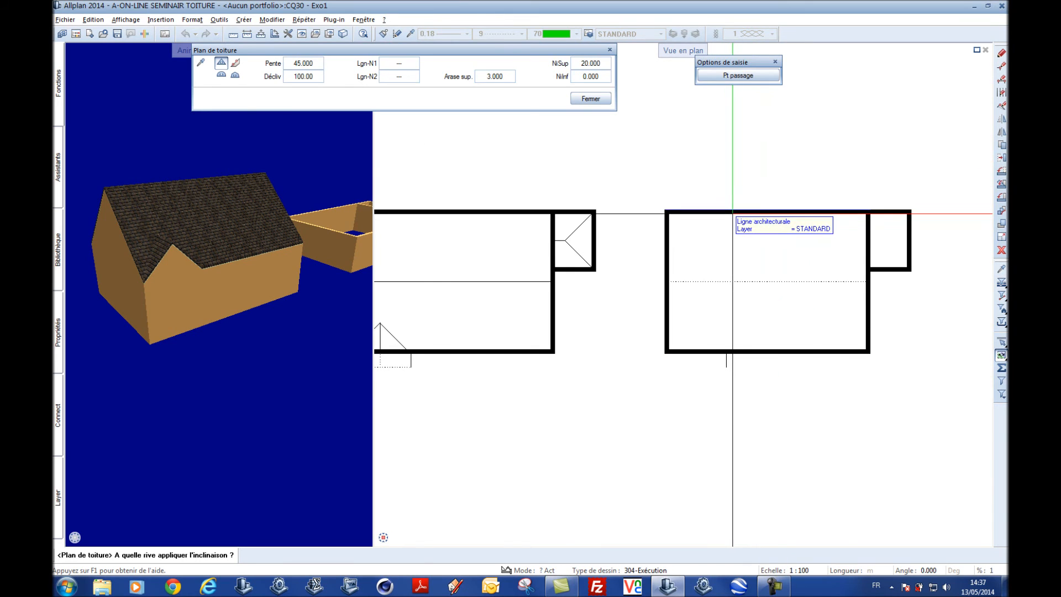
{"action": "left_click", "coordinate": [731, 213]}
{"action": "scroll", "coordinate": [279, 267], "scroll_direction": "down", "scroll_amount": 2}
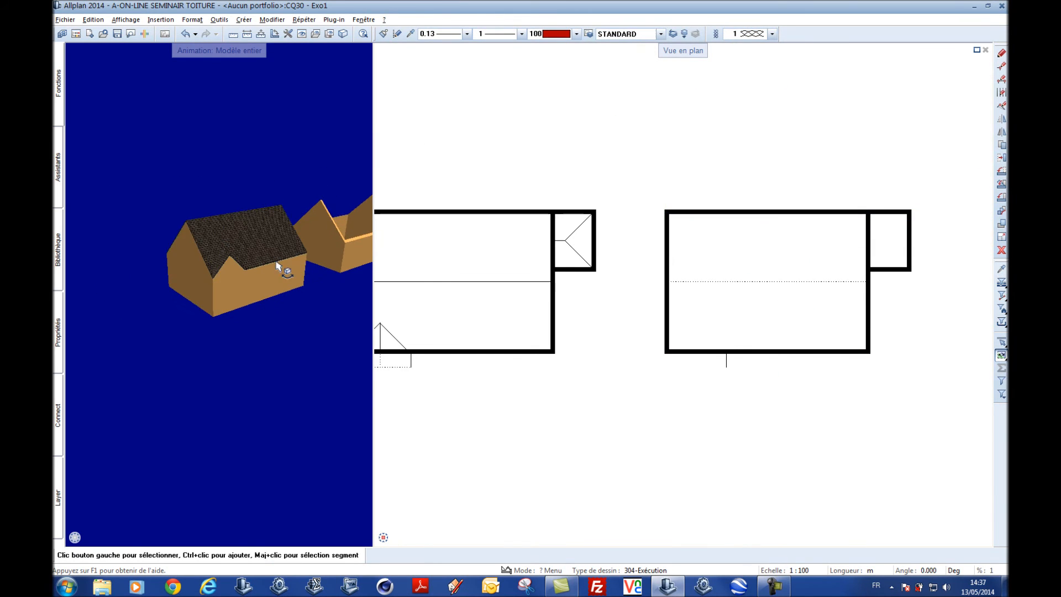
{"action": "middle_click_drag", "start_coordinate": [280, 267], "coordinate": [178, 261]}
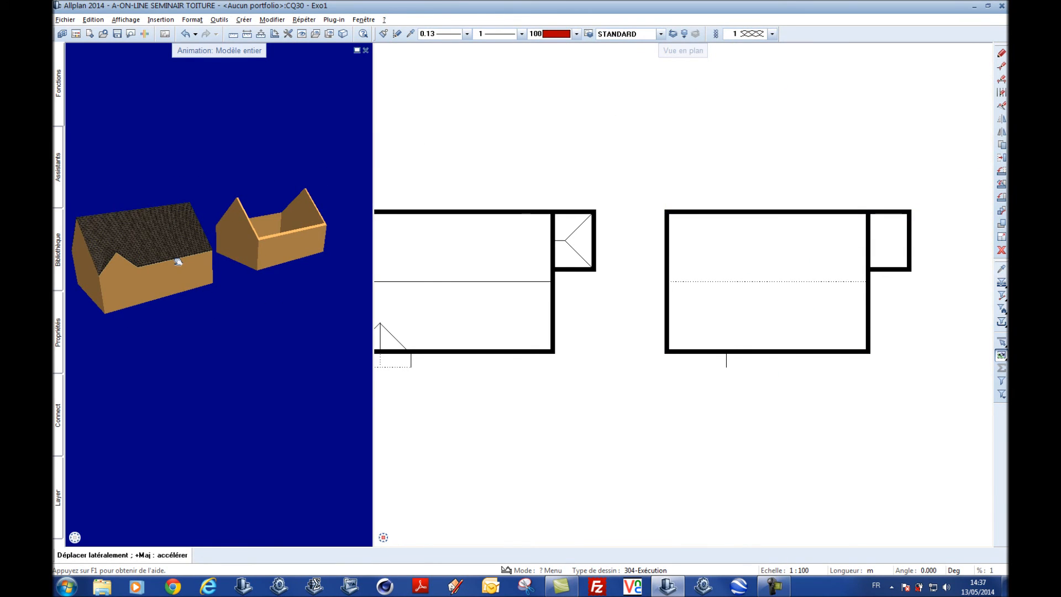
{"action": "middle_click_drag", "start_coordinate": [744, 284], "coordinate": [585, 303]}
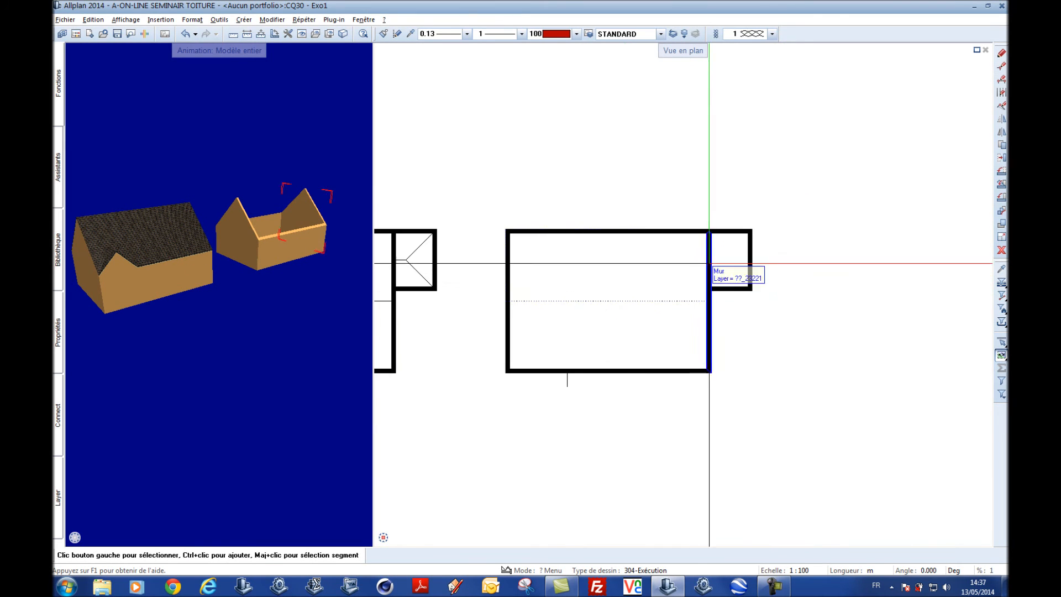
Set up a new roof plane for the annex with a 2.6 m eaves height and a 35° slope
{"action": "scroll", "coordinate": [709, 264], "scroll_direction": "up", "scroll_amount": 3}
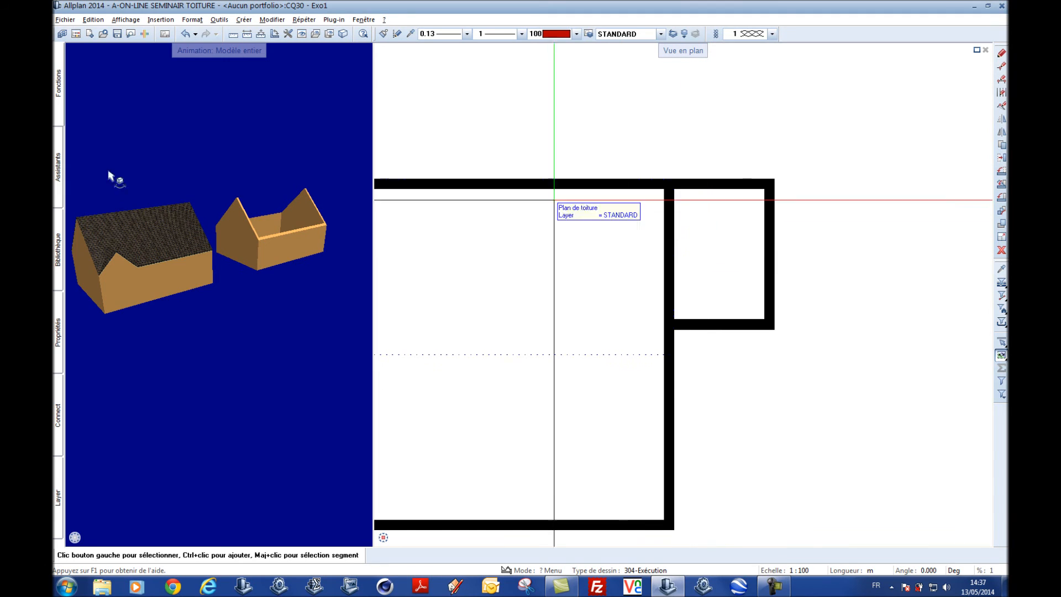
{"action": "left_click", "coordinate": [59, 122]}
{"action": "left_click", "coordinate": [145, 96]}
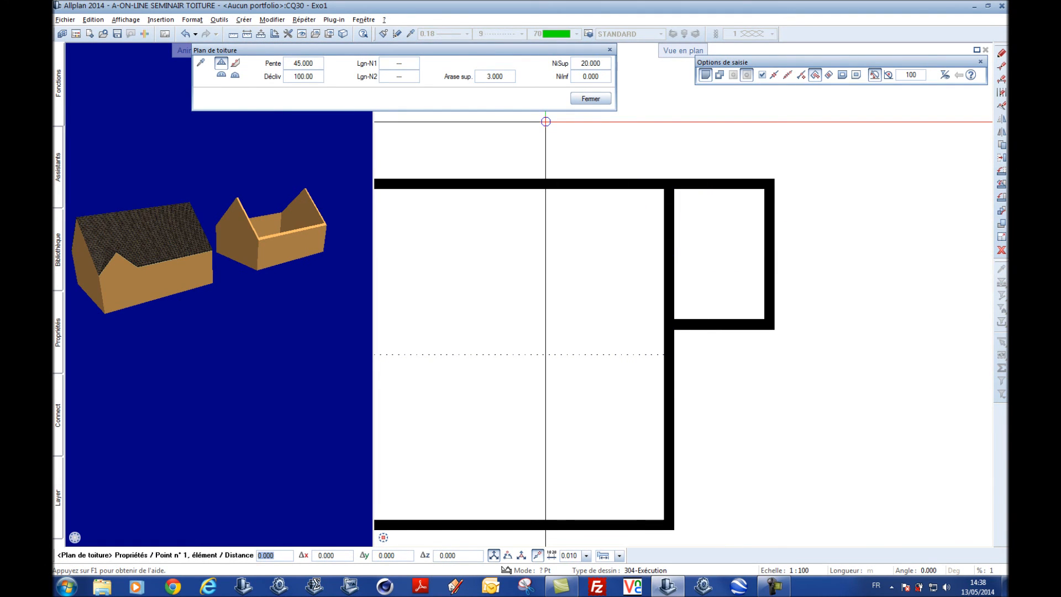
{"action": "left_click", "coordinate": [504, 76]}
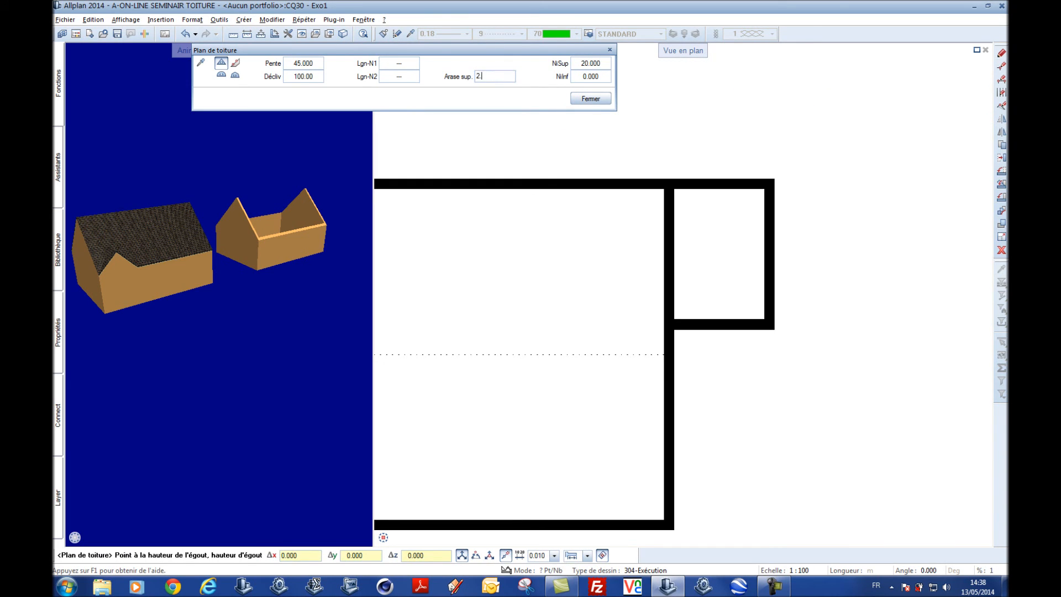
{"action": "type", "text": "2.6"}
{"action": "key", "text": "Return"}
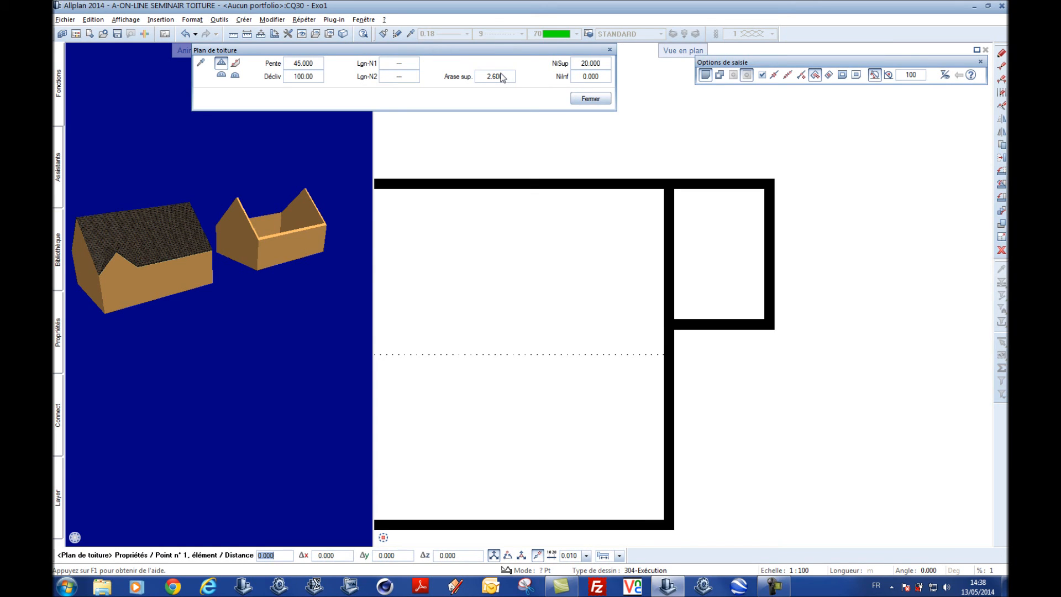
{"action": "left_click", "coordinate": [309, 66]}
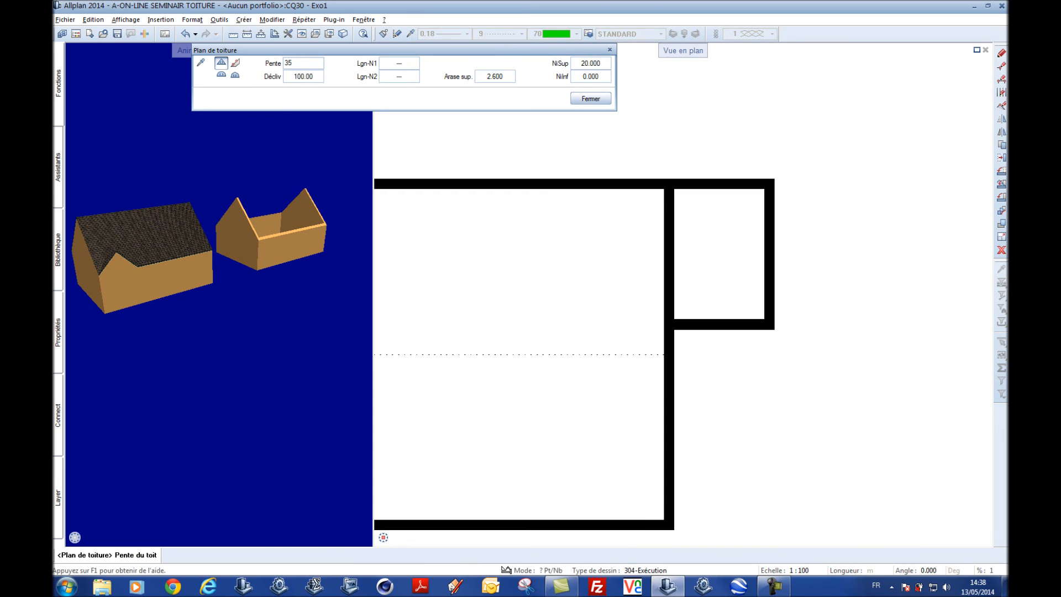
{"action": "type", "text": "35"}
{"action": "key", "text": "Return"}
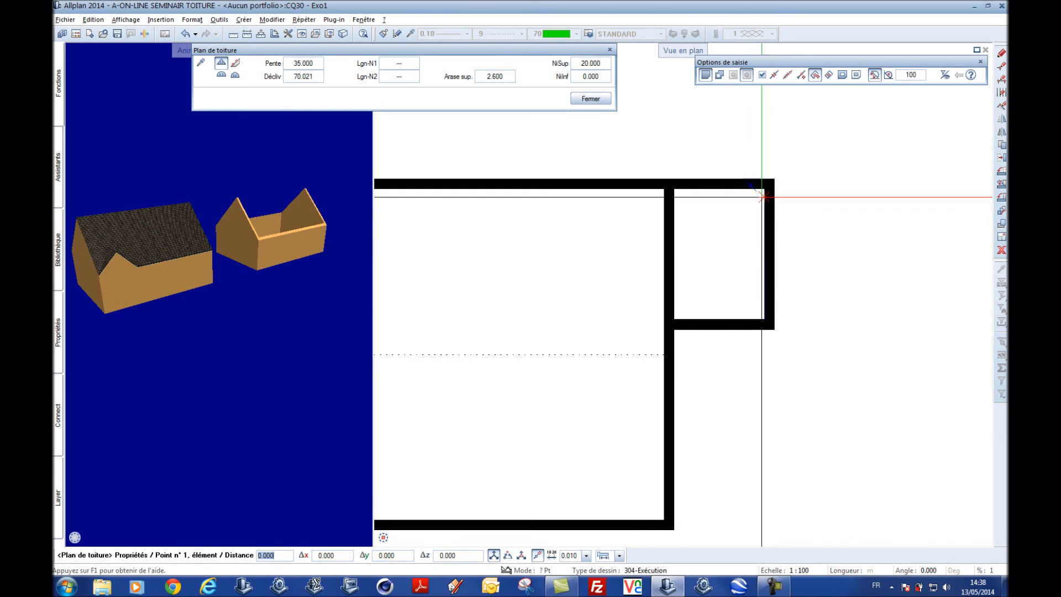
Outline the annex roof from its upper-right outer corner to the lower wall's junction with the house, applying the slope to the three outer edges
{"action": "left_click", "coordinate": [774, 179]}
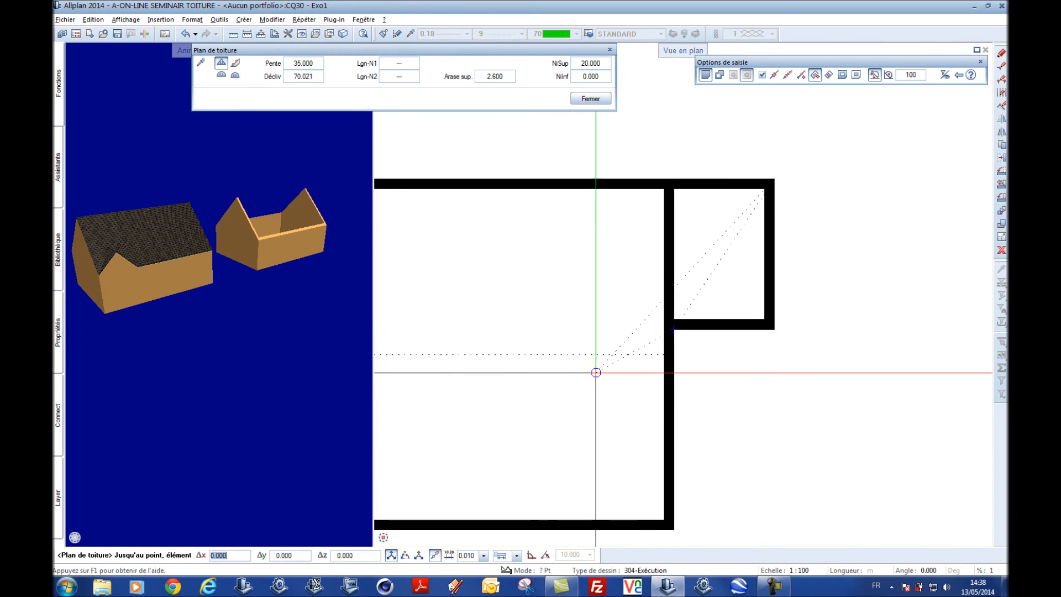
{"action": "left_click", "coordinate": [674, 330]}
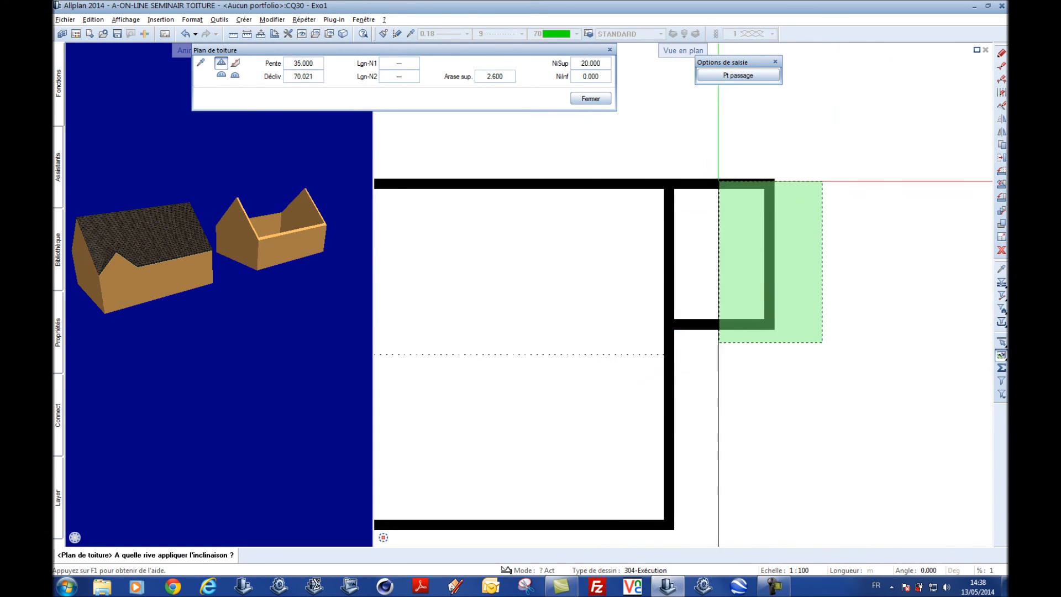
{"action": "key", "text": "Escape"}
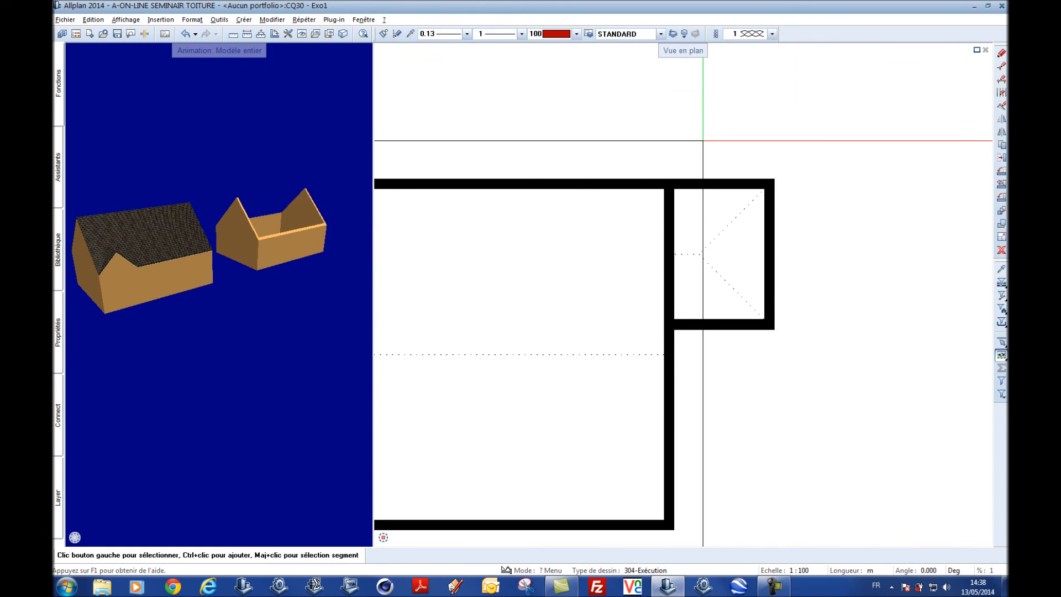
Examine the trimmed main and annex walls in 3D, and the sample house's small front gable
{"action": "left_click_drag", "start_coordinate": [161, 277], "coordinate": [330, 228]}
{"action": "middle_click_drag", "start_coordinate": [328, 228], "coordinate": [171, 225]}
{"action": "left_click_drag", "start_coordinate": [171, 225], "coordinate": [295, 244]}
{"action": "scroll", "coordinate": [540, 256], "scroll_direction": "down", "scroll_amount": 4}
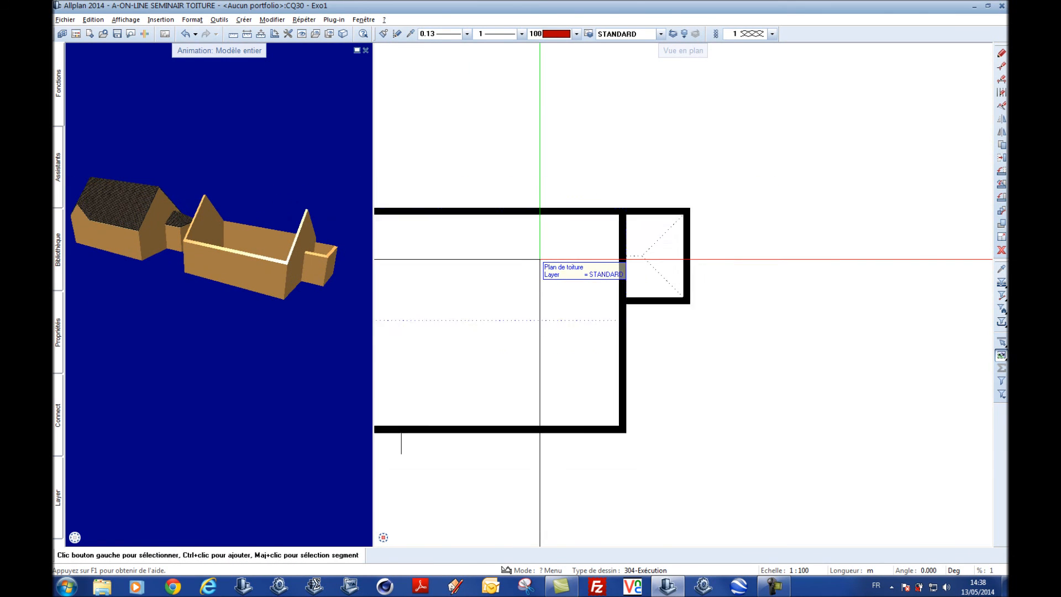
{"action": "middle_click_drag", "start_coordinate": [501, 313], "coordinate": [649, 245]}
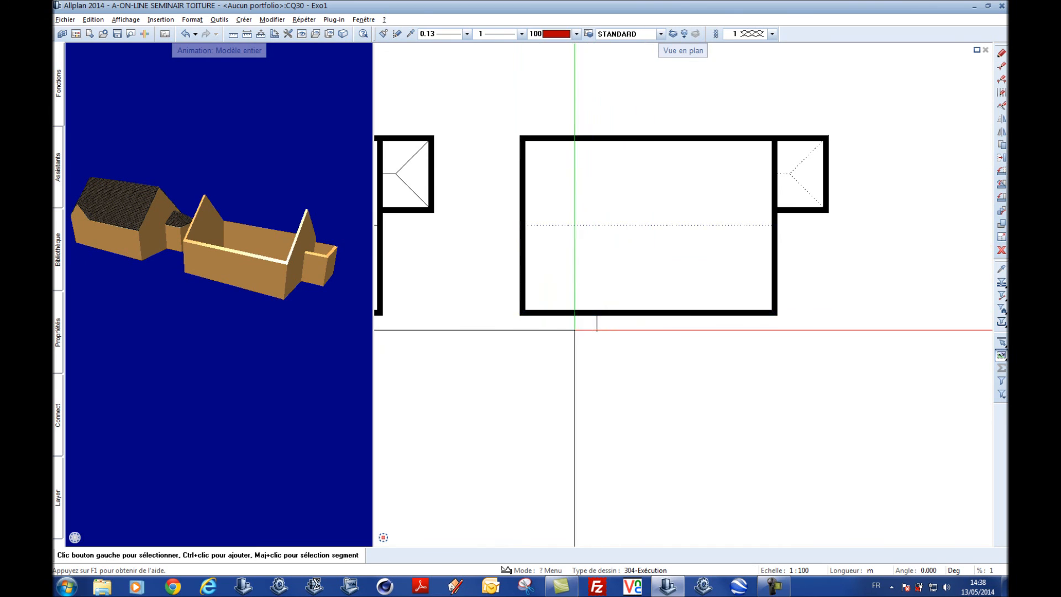
{"action": "scroll", "coordinate": [573, 329], "scroll_direction": "up", "scroll_amount": 2}
{"action": "middle_click_drag", "start_coordinate": [205, 244], "coordinate": [391, 266]}
{"action": "scroll", "coordinate": [227, 222], "scroll_direction": "up", "scroll_amount": 2}
{"action": "scroll", "coordinate": [228, 223], "scroll_direction": "up", "scroll_amount": 3}
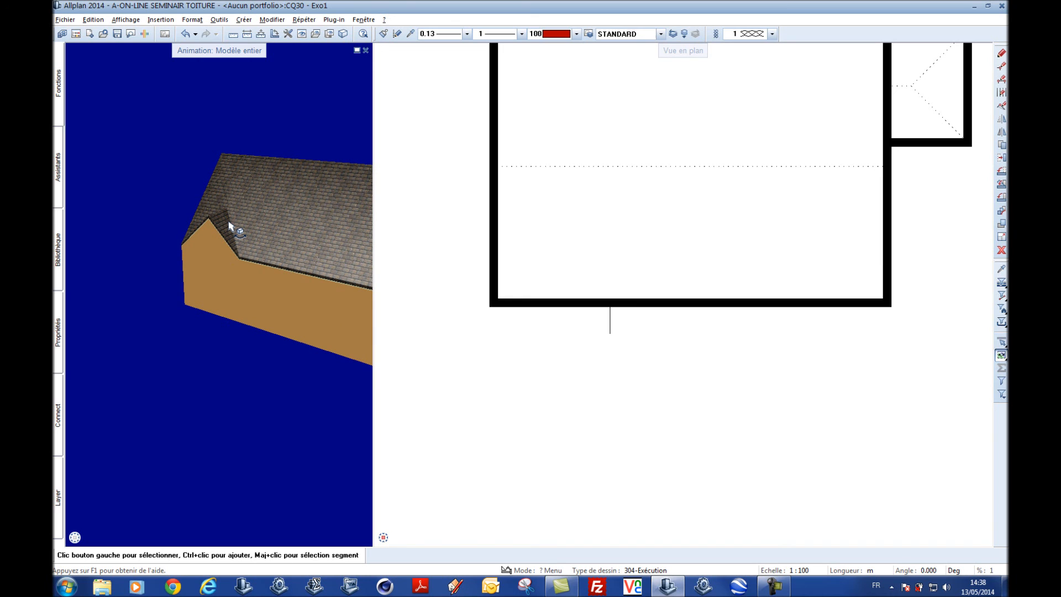
Set up a new roof plane for the front gable with a 3 m eaves height and a 45° slope
{"action": "mouse_move", "coordinate": [58, 112]}
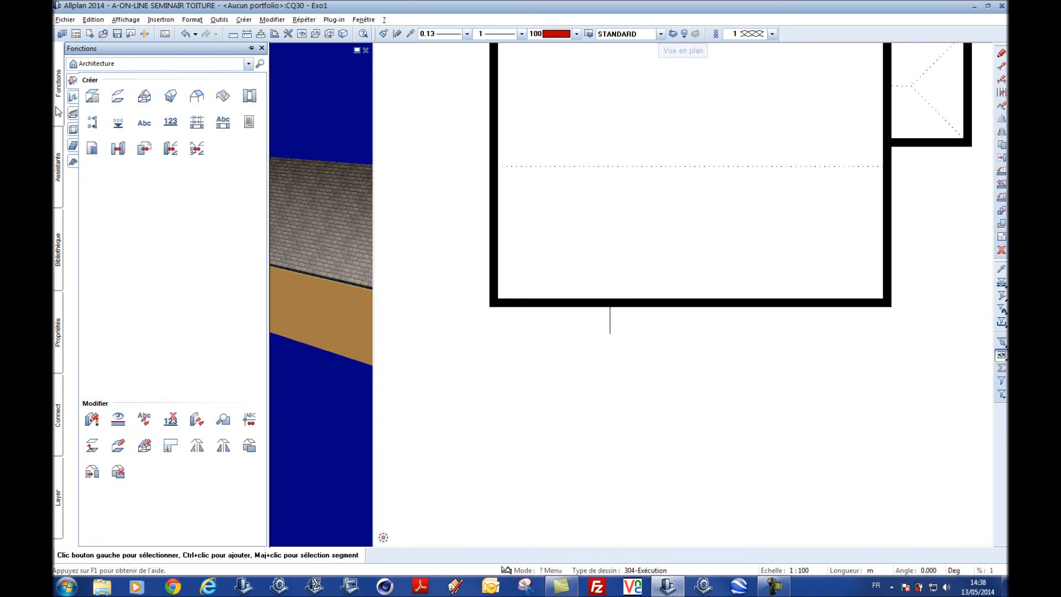
{"action": "left_click", "coordinate": [144, 96]}
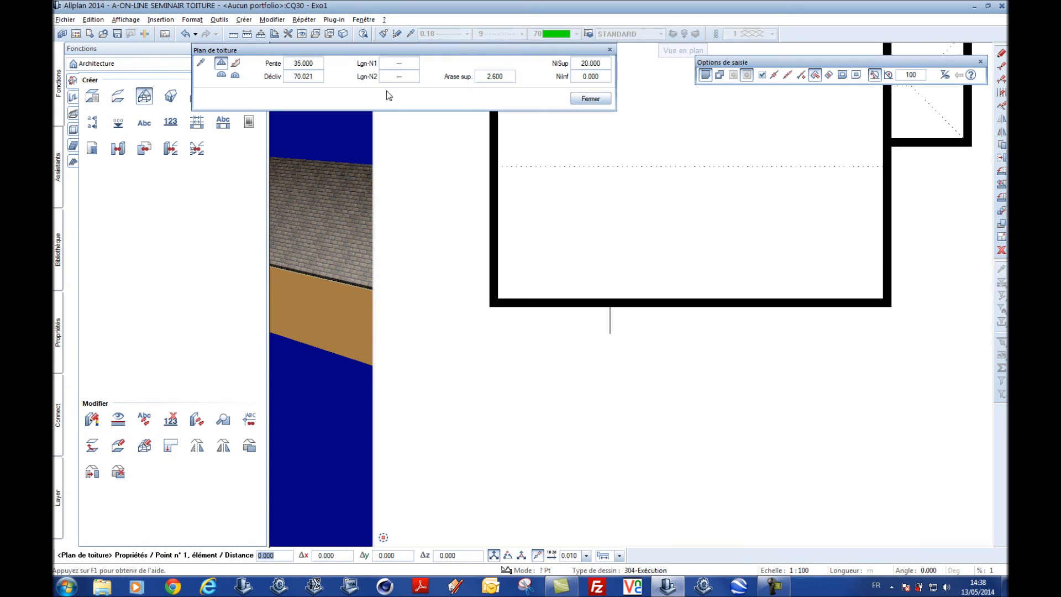
{"action": "left_click", "coordinate": [489, 77]}
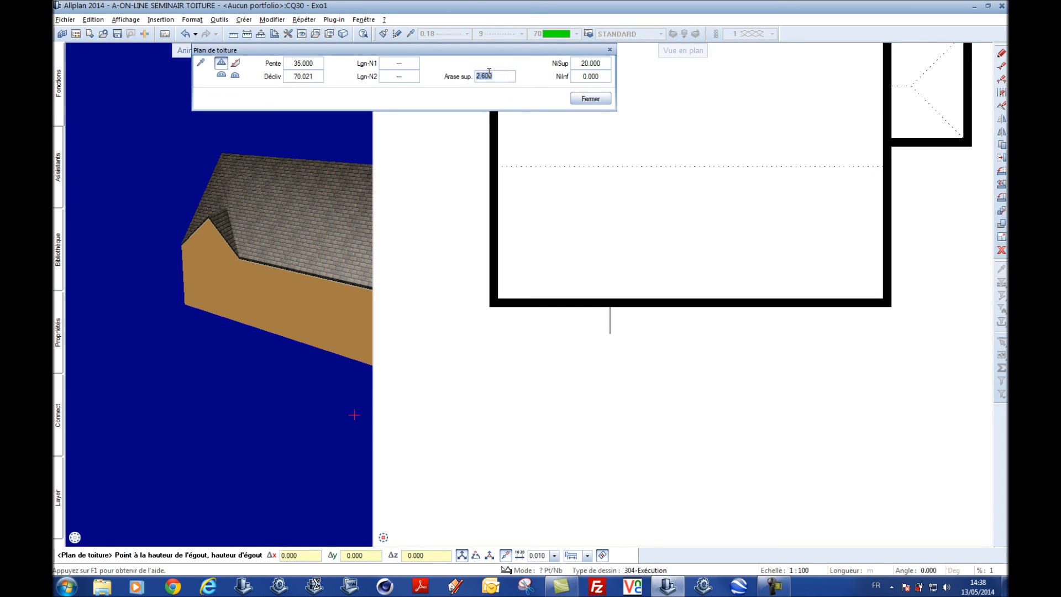
{"action": "key", "text": "Return"}
{"action": "left_click", "coordinate": [306, 63]}
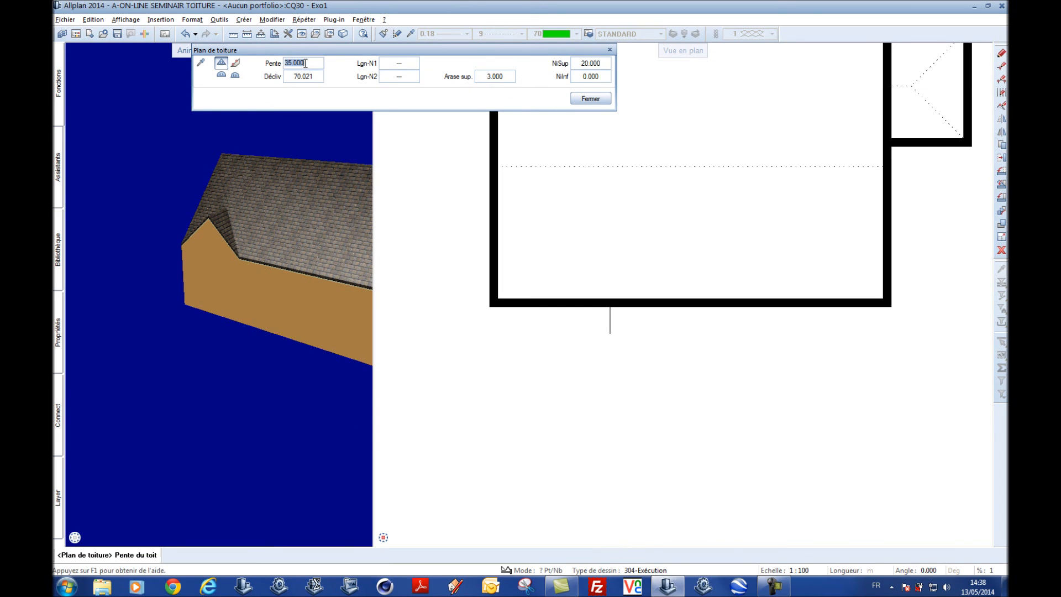
{"action": "key", "text": "Return"}
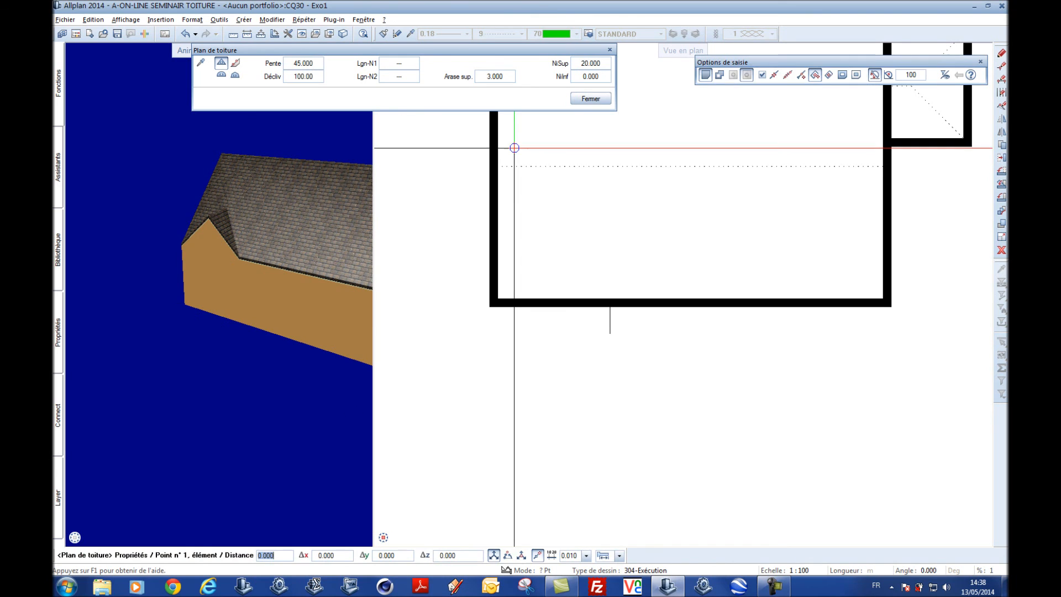
Outline the gable roof from the short front line's free end to the main ridge at the left outer wall, applying the slope to both sides
{"action": "middle_click_drag", "start_coordinate": [544, 193], "coordinate": [595, 199]}
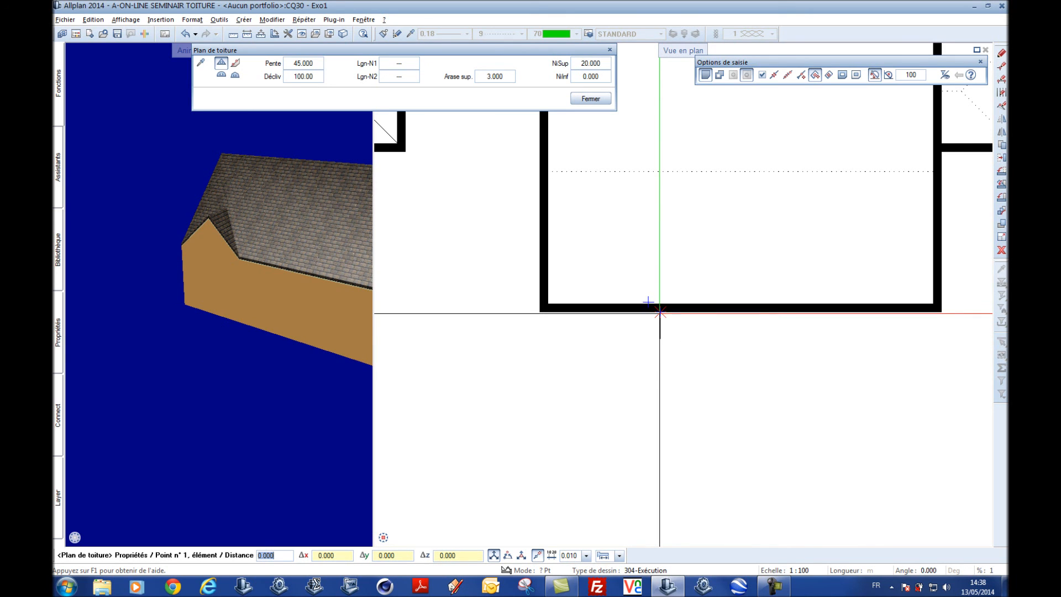
{"action": "left_click", "coordinate": [647, 330]}
{"action": "scroll", "coordinate": [550, 203], "scroll_direction": "up", "scroll_amount": 3}
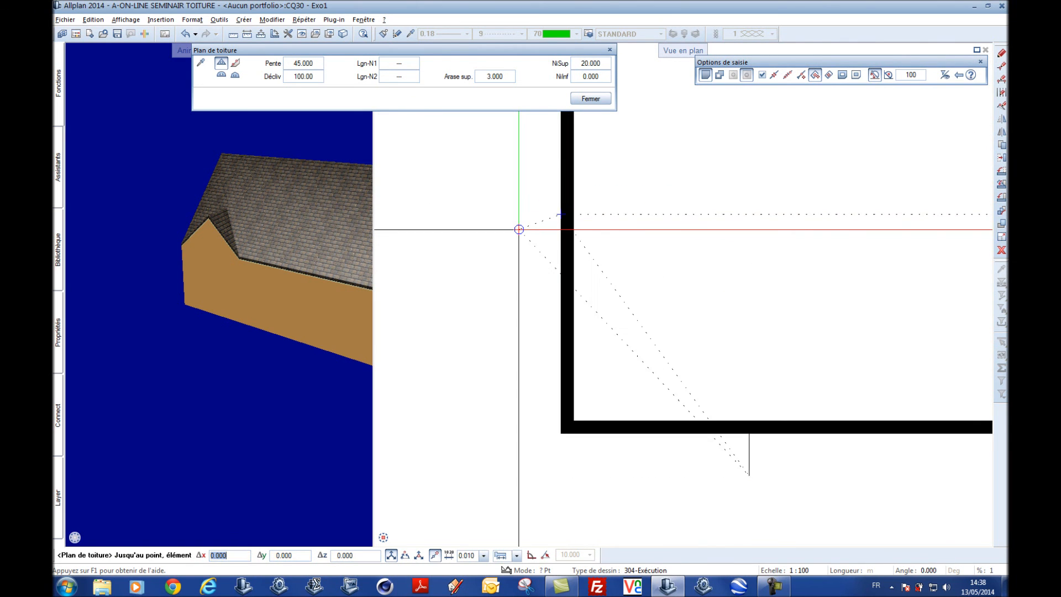
{"action": "left_click", "coordinate": [518, 229]}
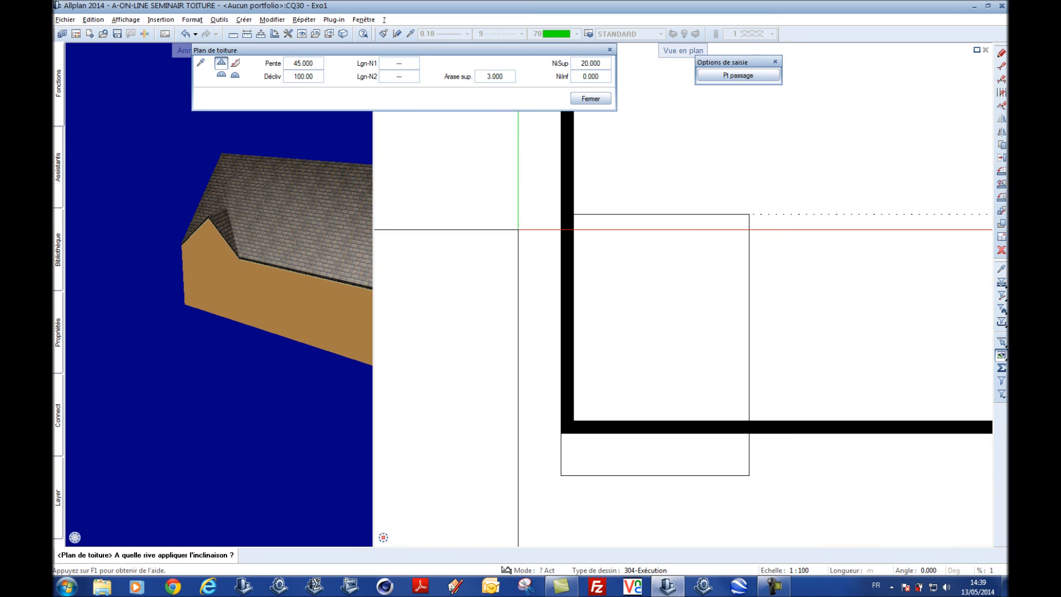
{"action": "scroll", "coordinate": [519, 229], "scroll_direction": "down", "scroll_amount": 2}
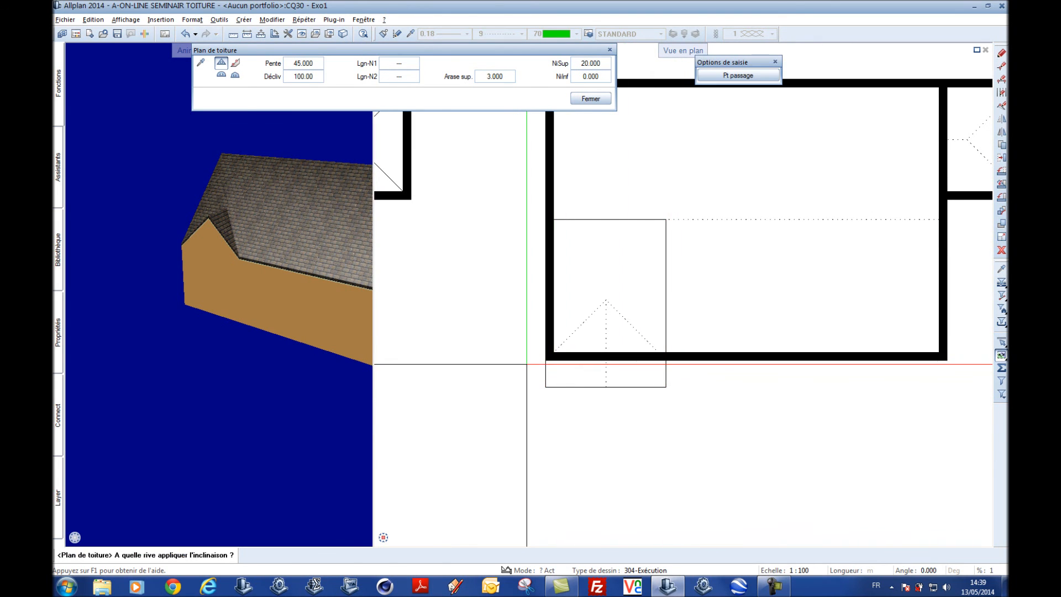
{"action": "key", "text": "Escape"}
Examine the front gable wall in 3D and compare the new roof plan with the sample house's plan
{"action": "middle_click", "coordinate": [181, 297]}
{"action": "middle_click", "coordinate": [181, 297]}
{"action": "left_click_drag", "start_coordinate": [211, 307], "coordinate": [224, 327]}
{"action": "scroll", "coordinate": [227, 331], "scroll_direction": "up", "scroll_amount": 2}
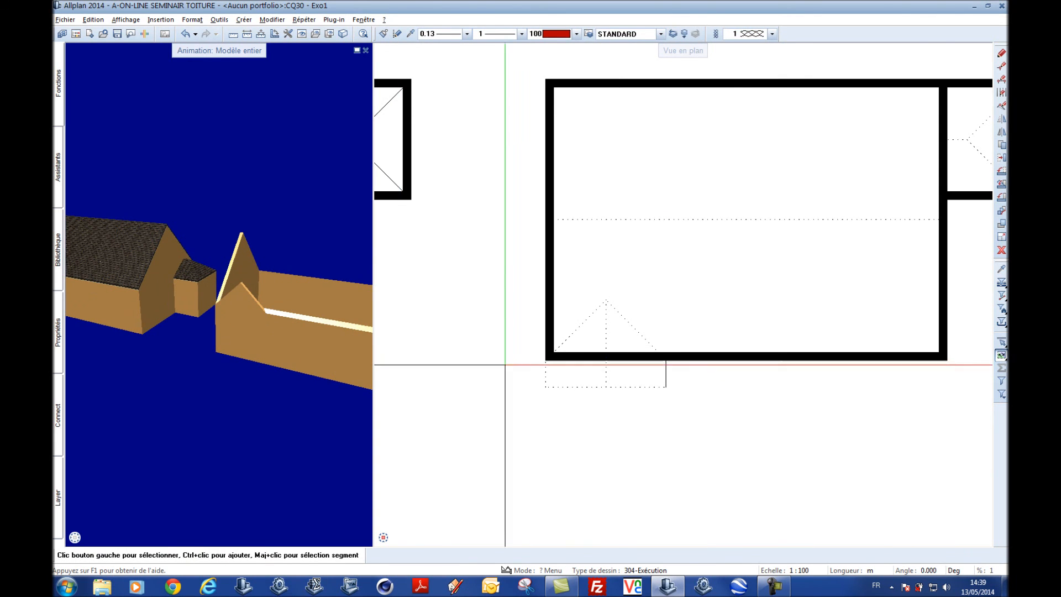
{"action": "scroll", "coordinate": [619, 385], "scroll_direction": "up", "scroll_amount": 3}
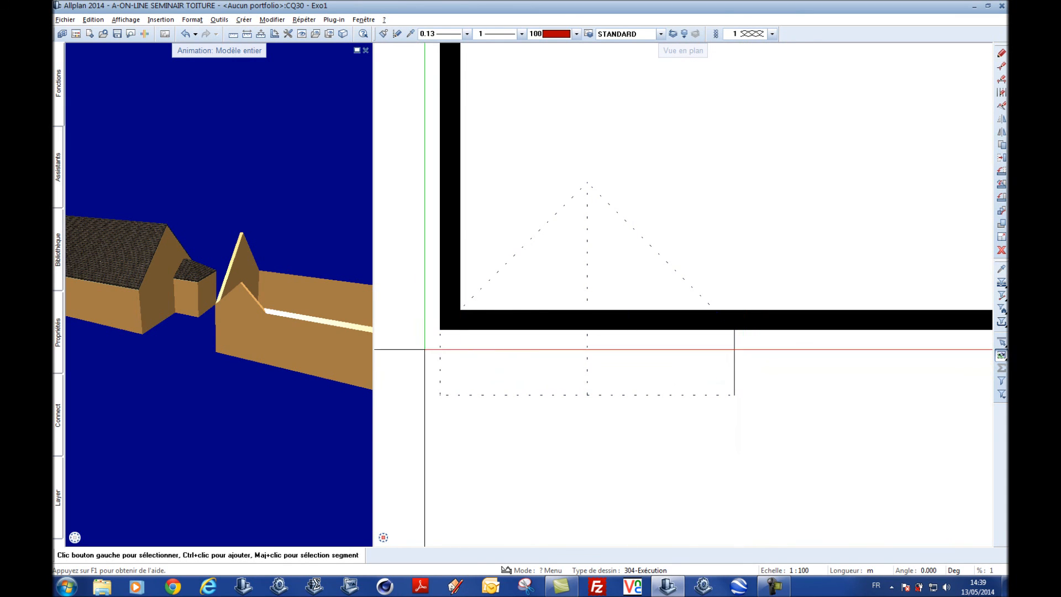
{"action": "scroll", "coordinate": [440, 353], "scroll_direction": "down", "scroll_amount": 4}
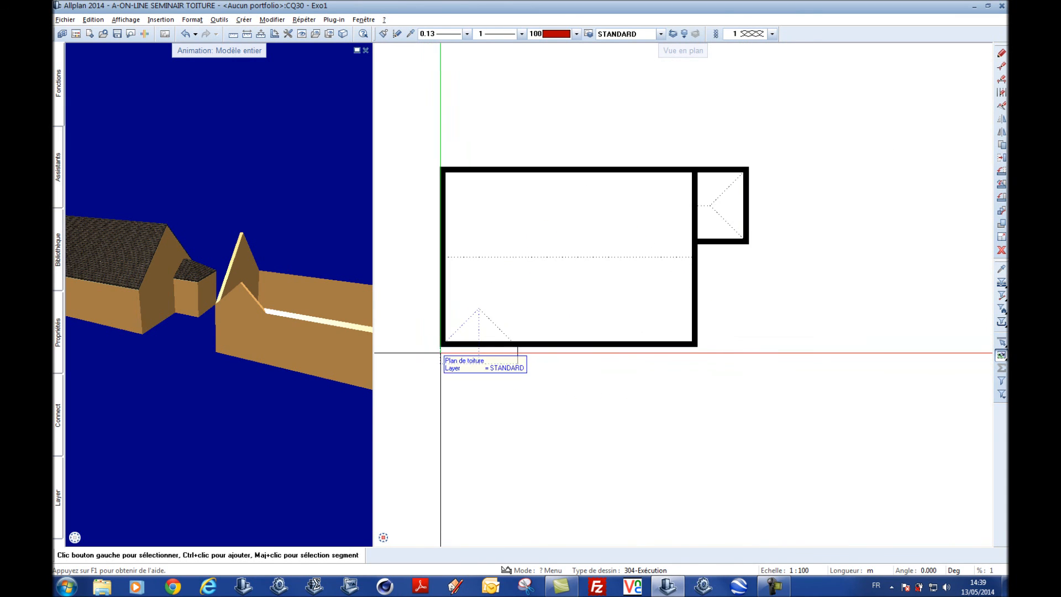
{"action": "middle_click_drag", "start_coordinate": [467, 290], "coordinate": [635, 287]}
{"action": "middle_click_drag", "start_coordinate": [482, 306], "coordinate": [639, 307]}
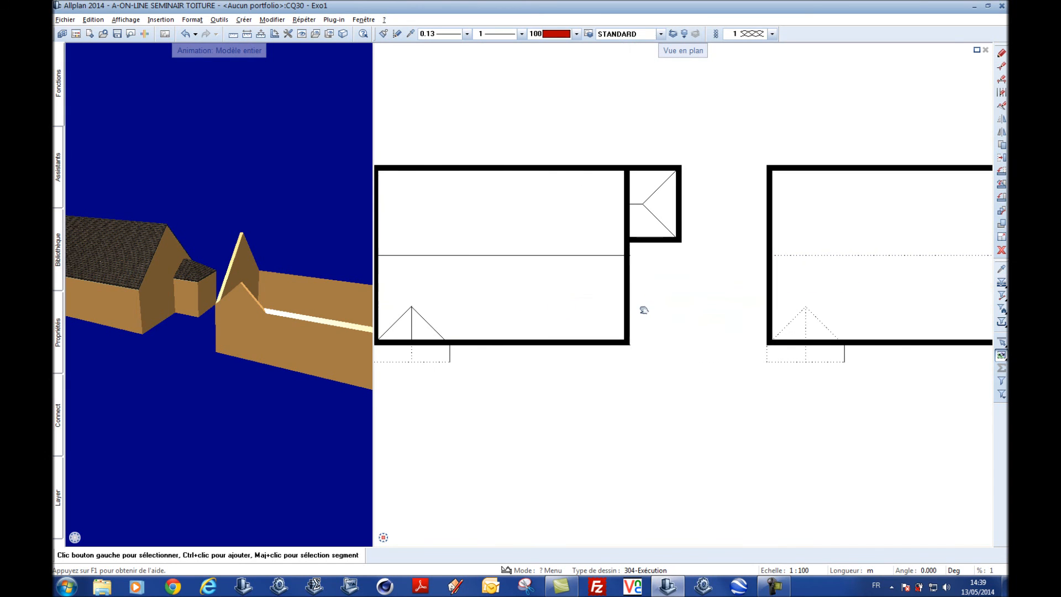
Add a roof covering over the main house and its front gable, spanning diagonally opposite outer corners of the main walls
{"action": "mouse_move", "coordinate": [59, 118]}
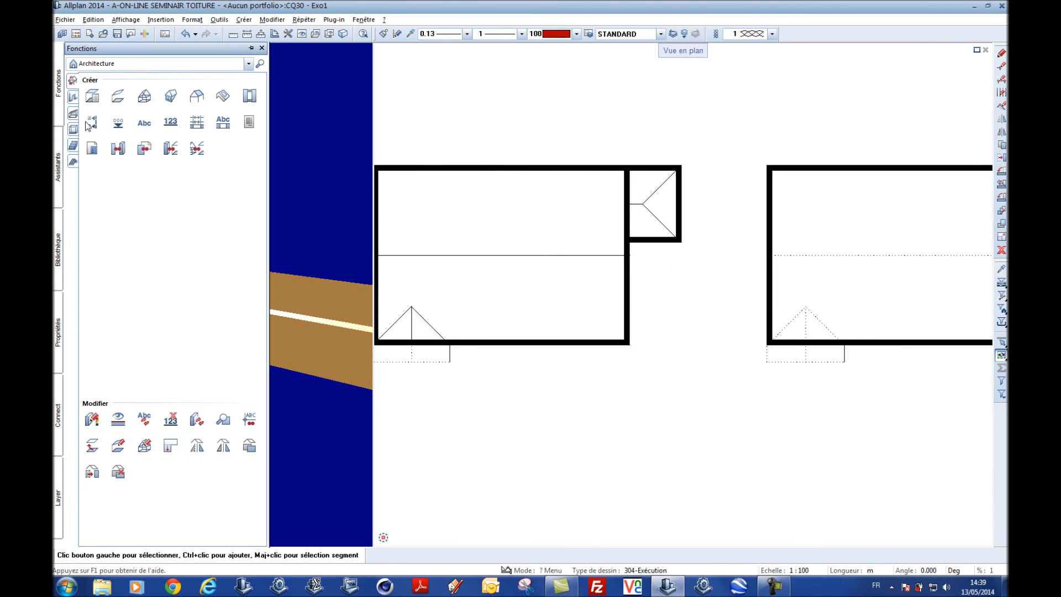
{"action": "left_click", "coordinate": [196, 97]}
{"action": "middle_click_drag", "start_coordinate": [778, 314], "coordinate": [660, 314]}
{"action": "scroll", "coordinate": [906, 346], "scroll_direction": "up", "scroll_amount": 3}
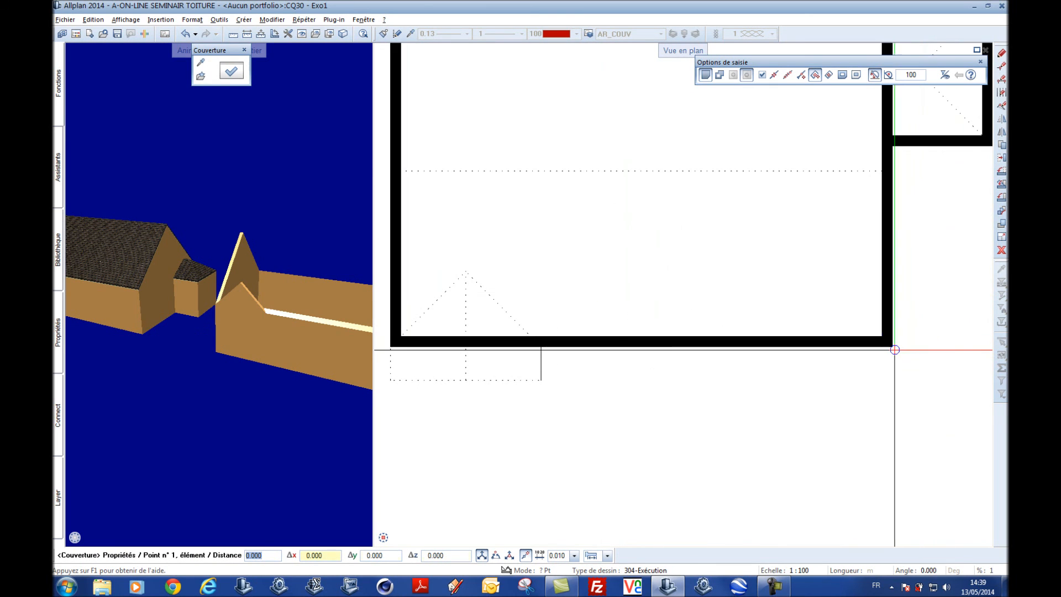
{"action": "scroll", "coordinate": [892, 346], "scroll_direction": "down", "scroll_amount": 4}
{"action": "scroll", "coordinate": [707, 238], "scroll_direction": "up", "scroll_amount": 3}
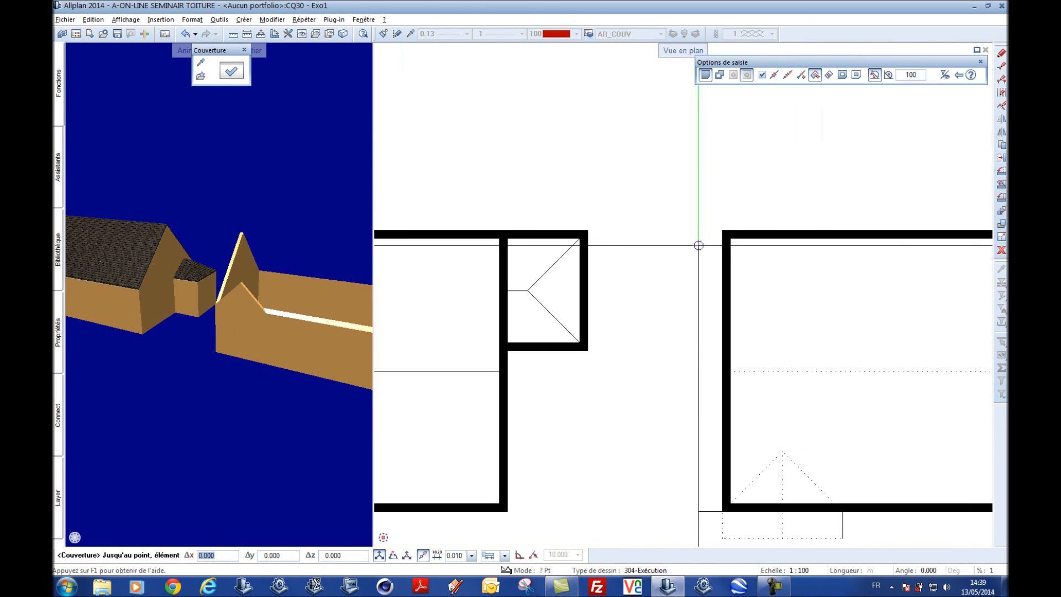
{"action": "left_click", "coordinate": [722, 229]}
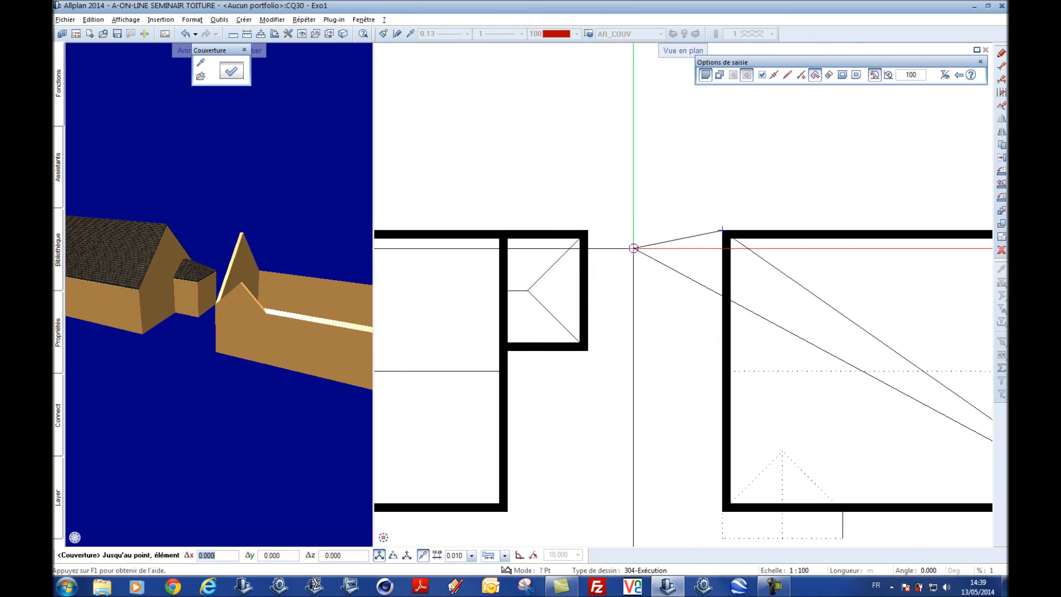
{"action": "left_click", "coordinate": [634, 248]}
{"action": "key", "text": "Escape"}
Add a roof covering over the hipped annex, from its outer back corner to the opposite corner at the main wall
{"action": "scroll", "coordinate": [634, 248], "scroll_direction": "down", "scroll_amount": 4}
{"action": "scroll", "coordinate": [746, 263], "scroll_direction": "up", "scroll_amount": 3}
{"action": "scroll", "coordinate": [746, 262], "scroll_direction": "up", "scroll_amount": 2}
{"action": "left_click", "coordinate": [750, 224]}
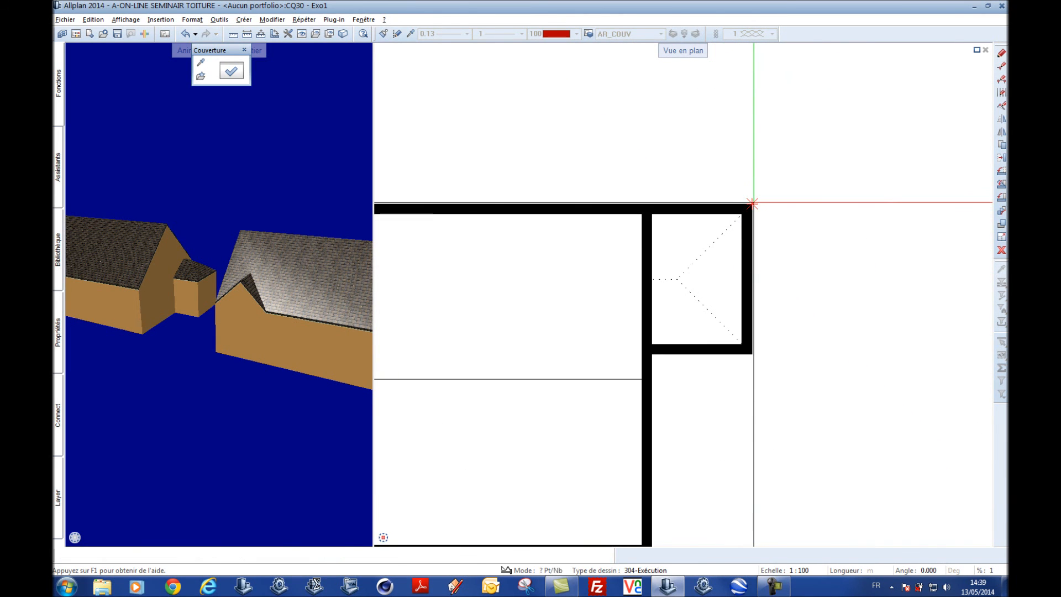
{"action": "scroll", "coordinate": [704, 344], "scroll_direction": "up", "scroll_amount": 2}
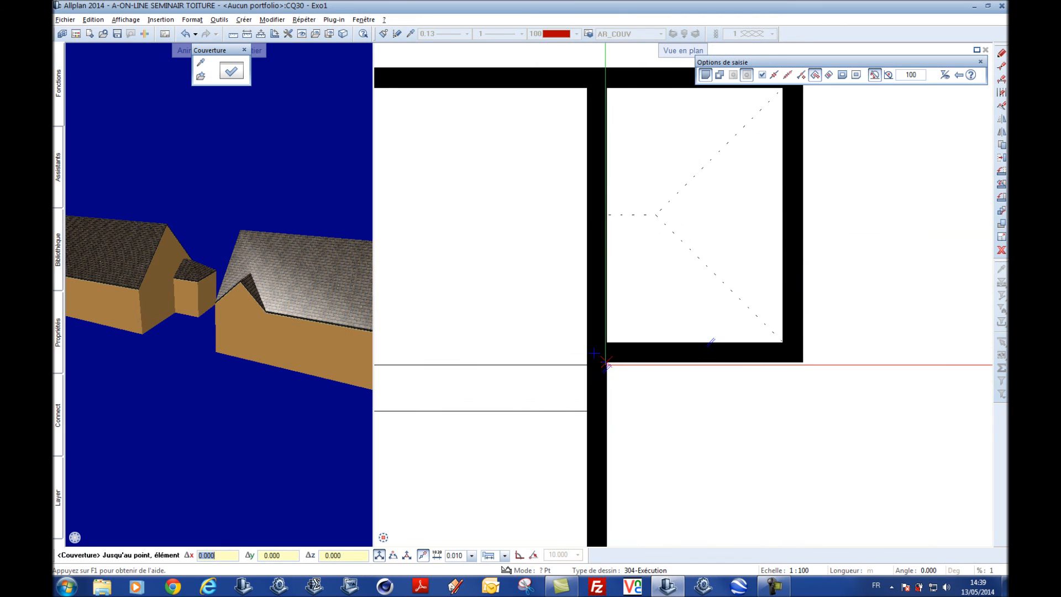
{"action": "left_click", "coordinate": [606, 362]}
{"action": "key", "text": "Escape"}
{"action": "left_click_drag", "start_coordinate": [237, 354], "coordinate": [308, 270]}
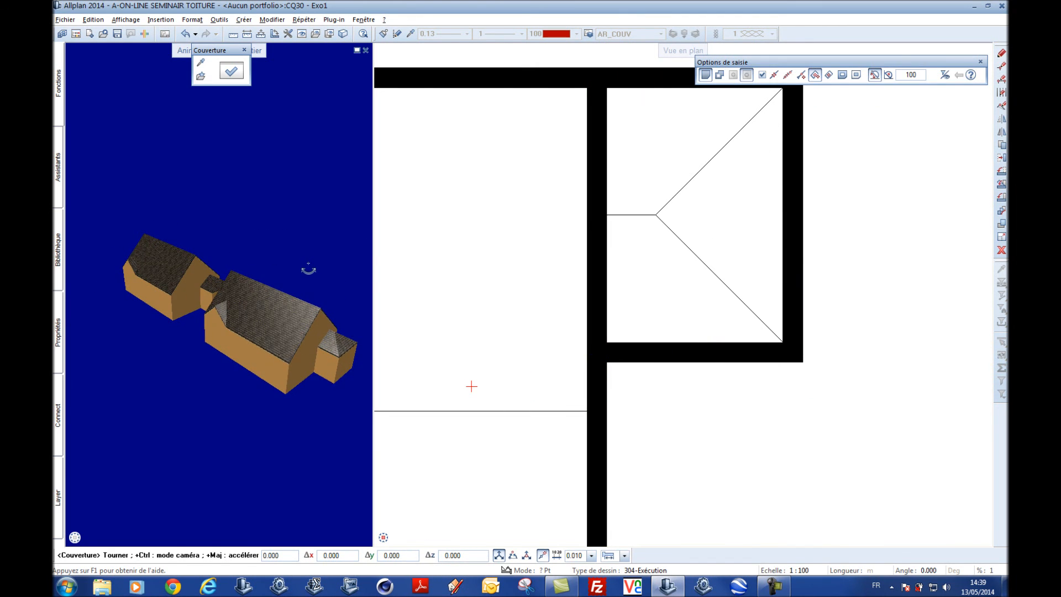